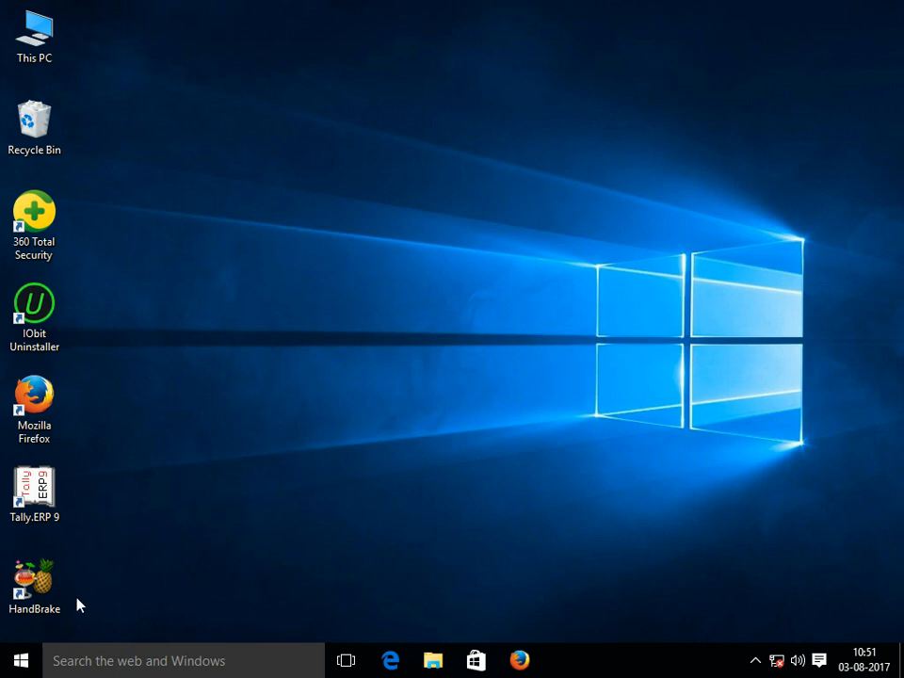
Launch Word 2016 from the Windows 10 Start menu's All apps list under W.
{"action": "left_click", "coordinate": [21, 662]}
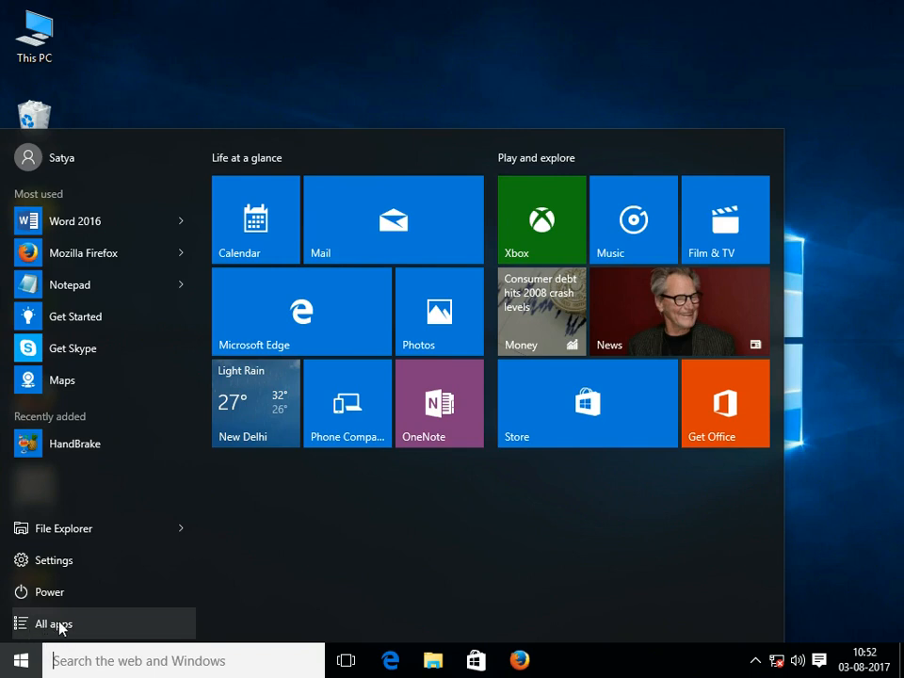
{"action": "left_click", "coordinate": [51, 627]}
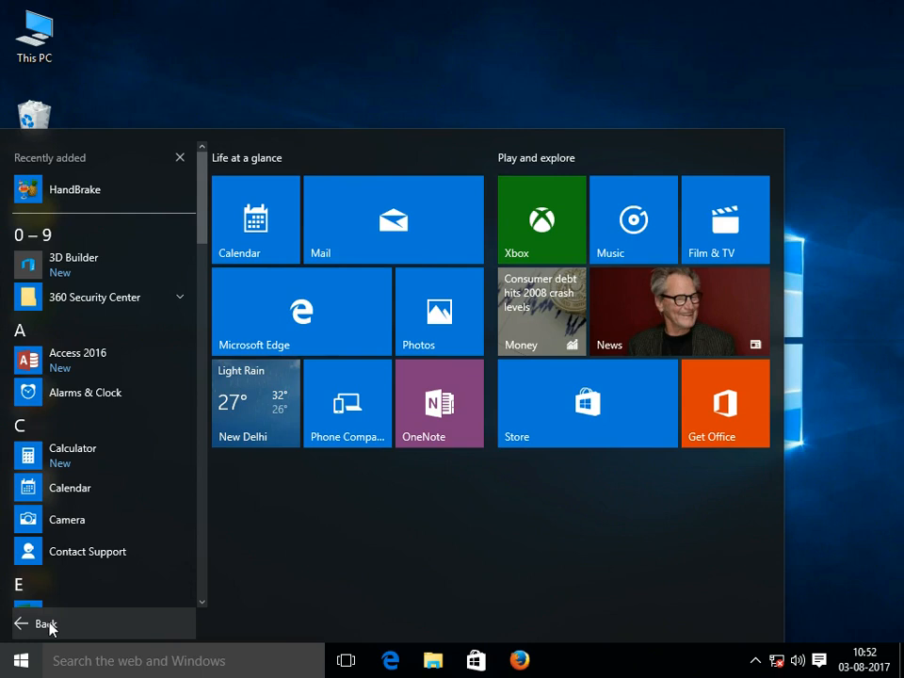
{"action": "left_click", "coordinate": [21, 585]}
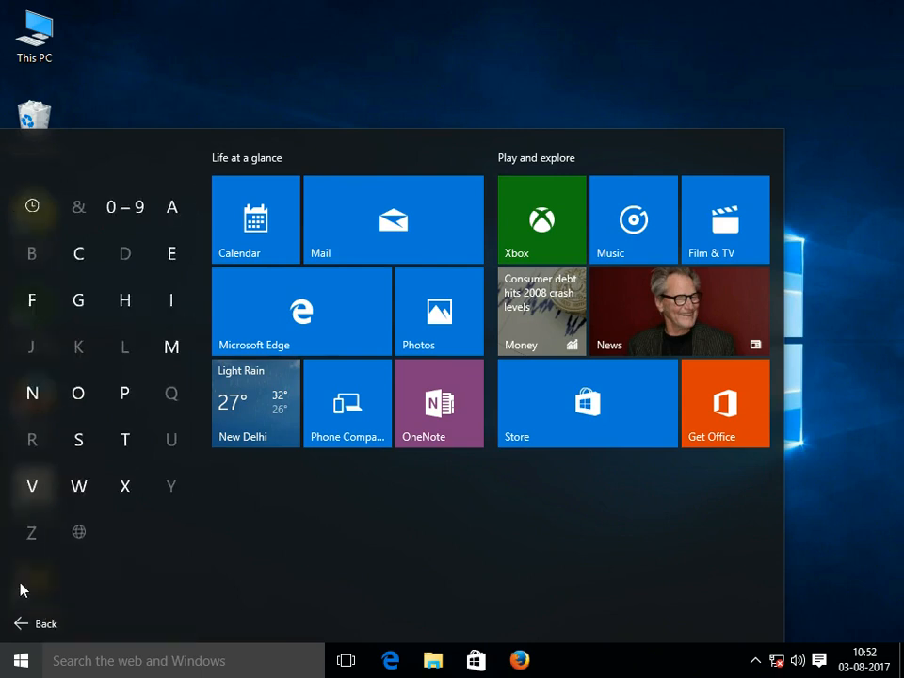
{"action": "left_click", "coordinate": [80, 485]}
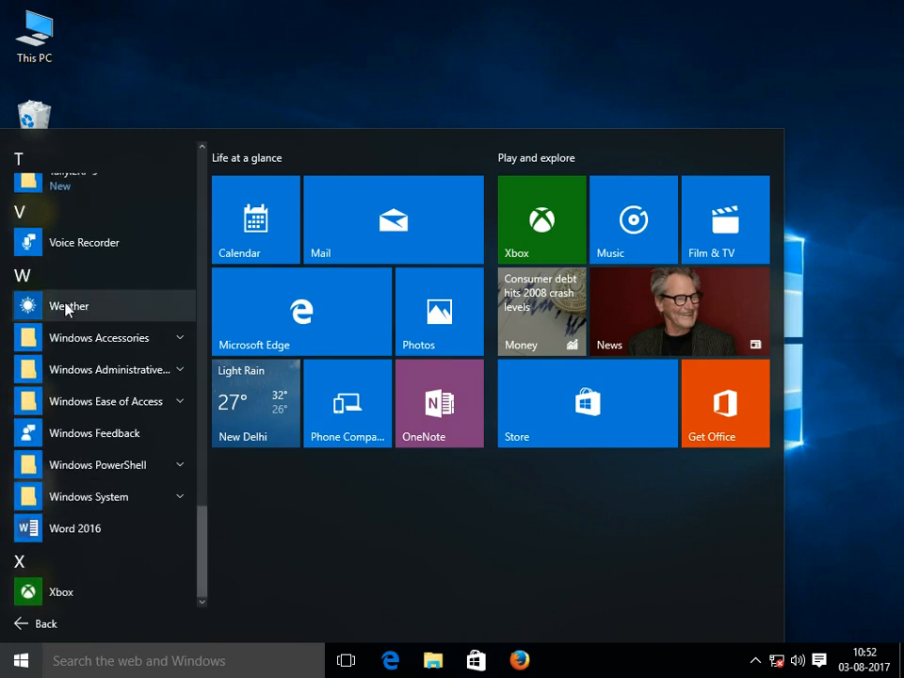
{"action": "left_click", "coordinate": [73, 528]}
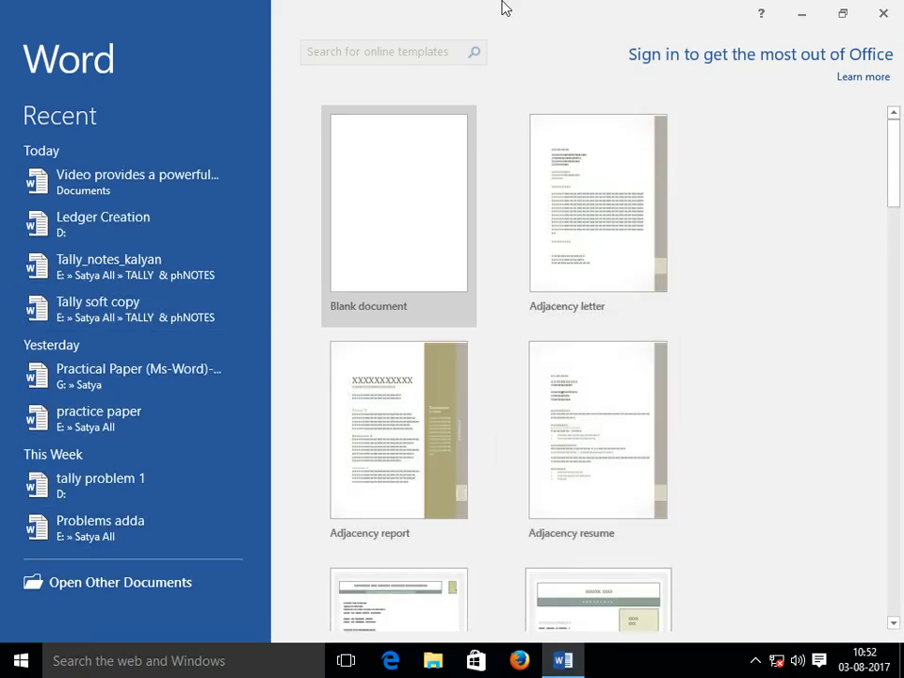
Create a new blank document from the Word start screen.
{"action": "left_click", "coordinate": [395, 191]}
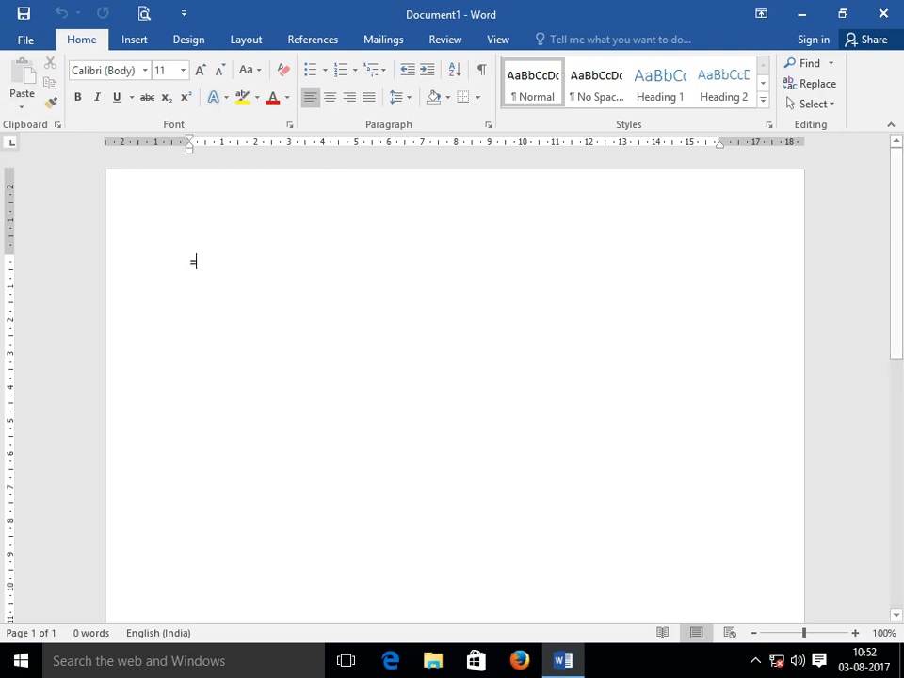
Generate five paragraphs of sample text with =rand().
{"action": "type", "text": "=rand()"}
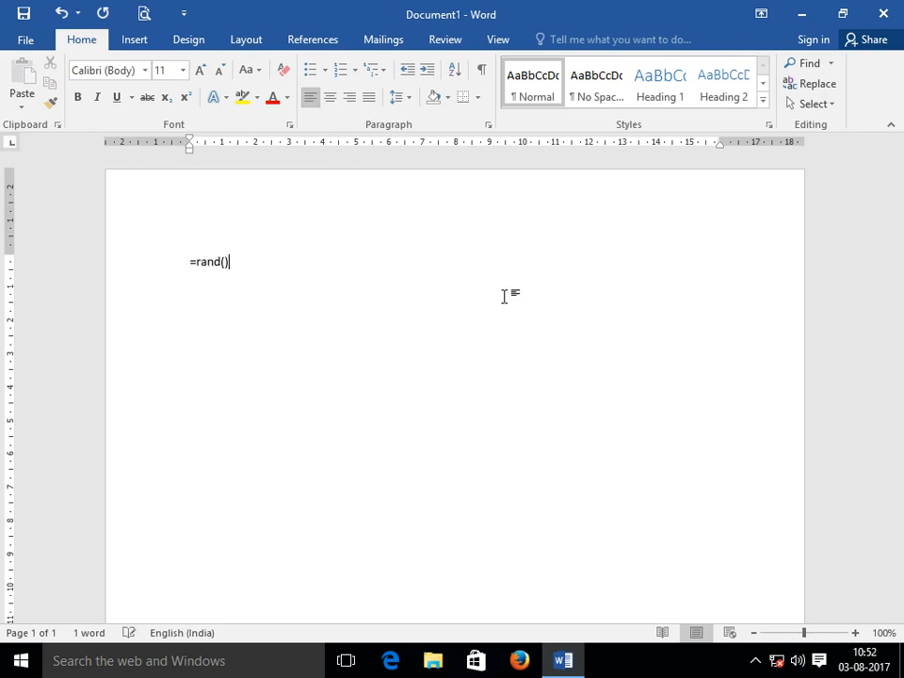
{"action": "key", "text": "Return"}
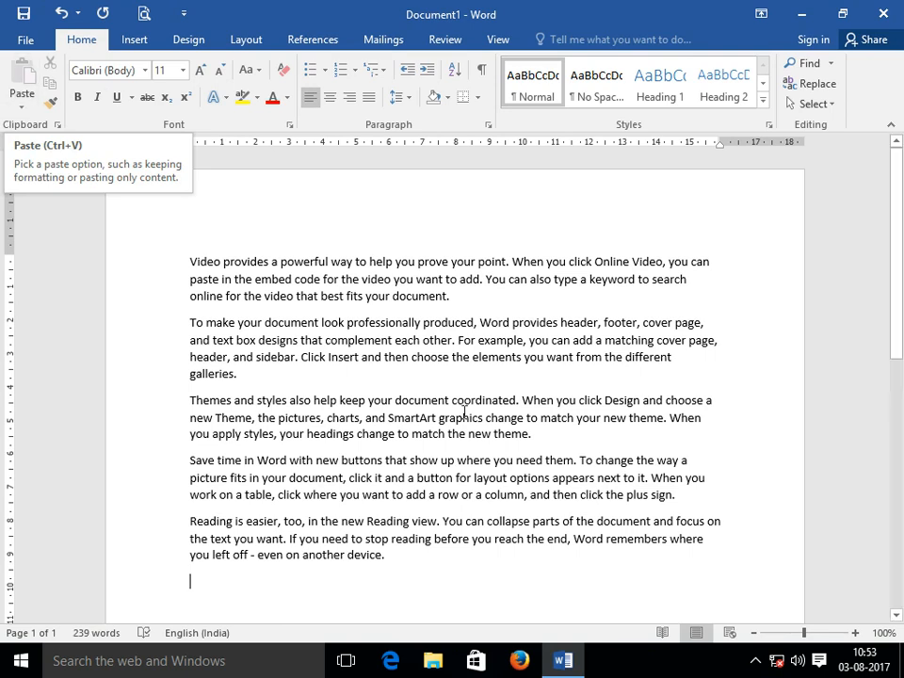
Cut the second paragraph's first line and paste it as a new final paragraph.
{"action": "left_click", "coordinate": [171, 325]}
{"action": "key", "text": "ctrl+c"}
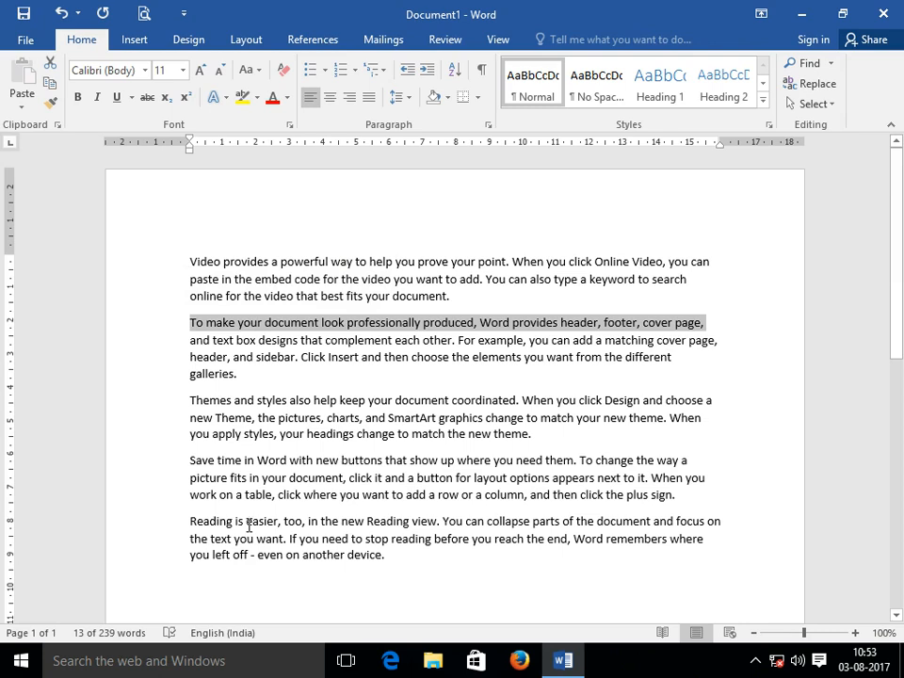
{"action": "left_click", "coordinate": [50, 63]}
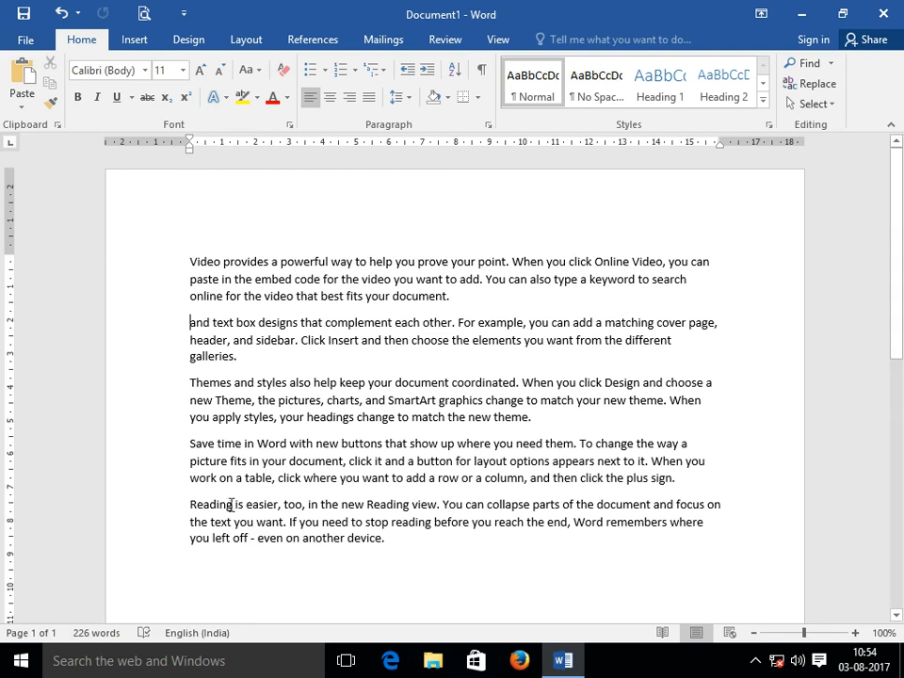
{"action": "scroll", "coordinate": [223, 539], "scroll_direction": "down", "scroll_amount": 3}
{"action": "left_click", "coordinate": [211, 391]}
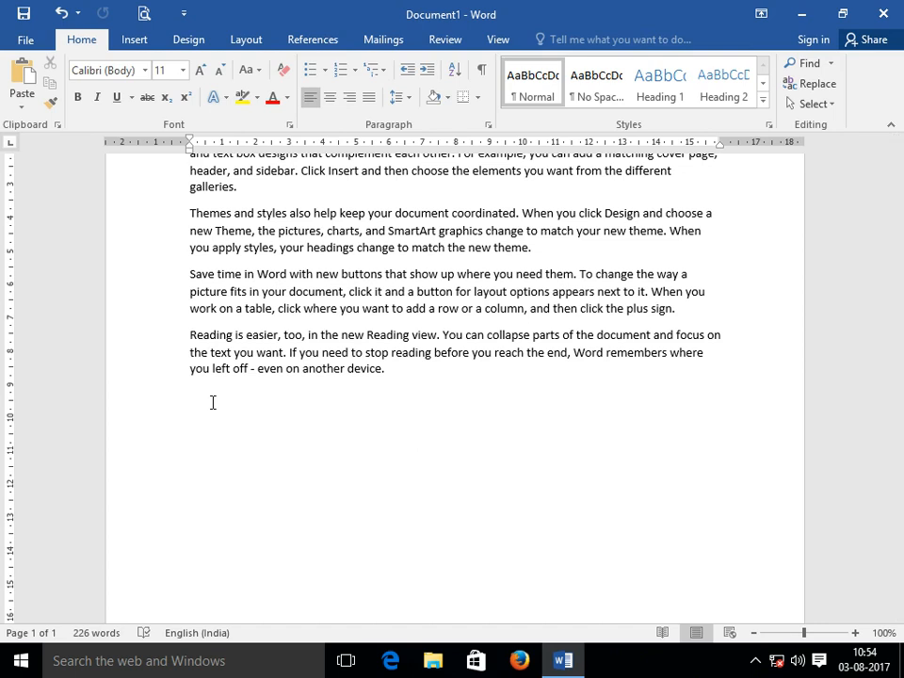
{"action": "left_click", "coordinate": [34, 97]}
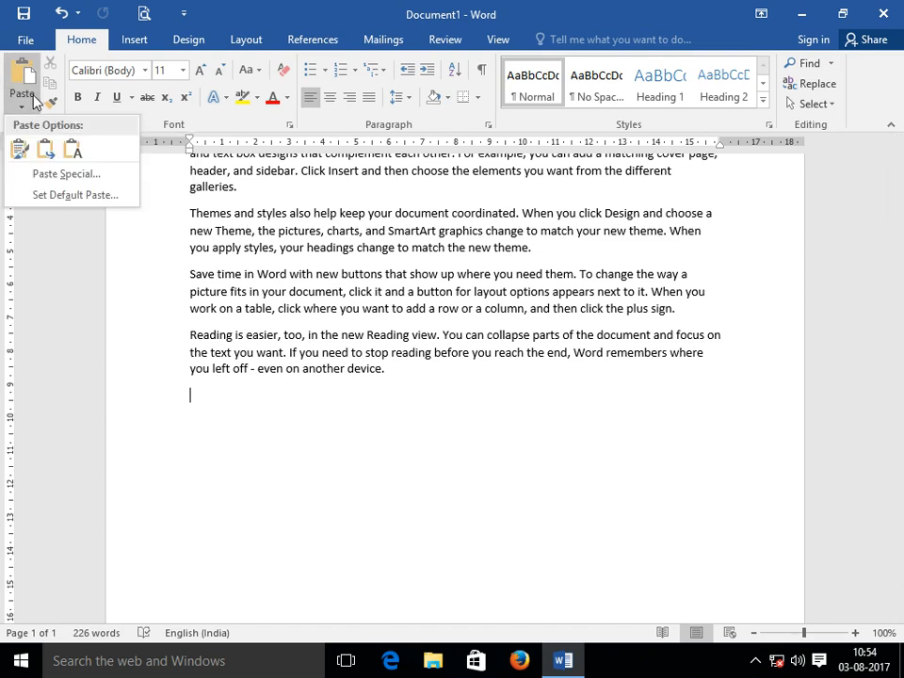
{"action": "left_click", "coordinate": [24, 81]}
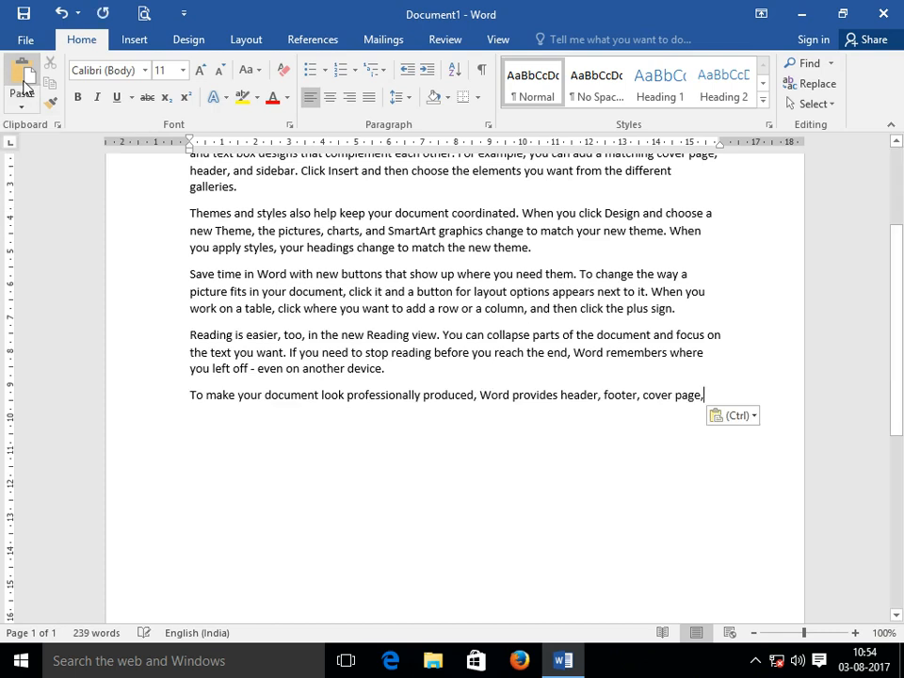
{"action": "scroll", "coordinate": [87, 250], "scroll_direction": "up", "scroll_amount": 2}
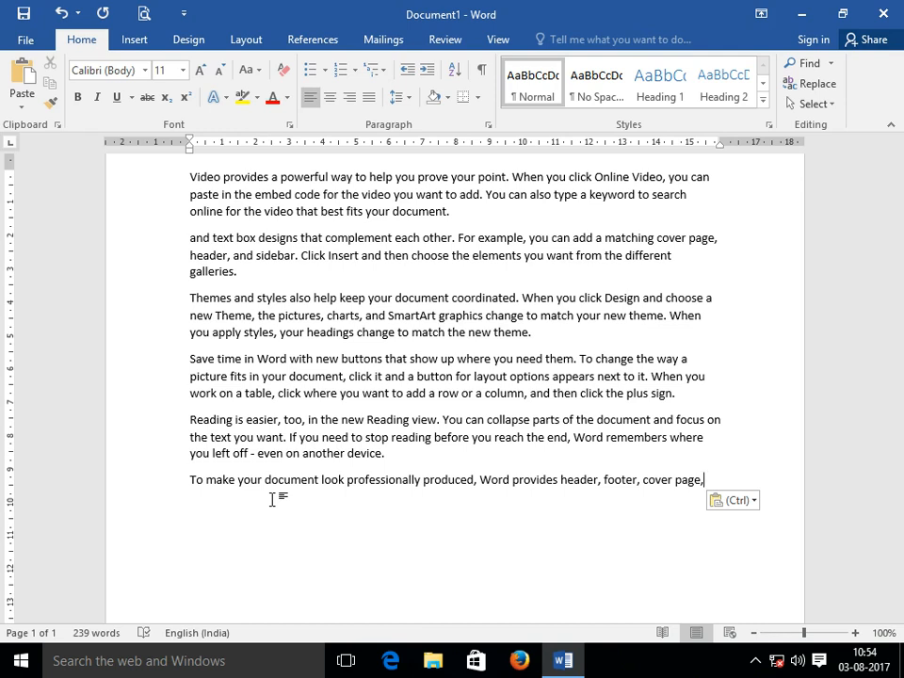
Copy the 'Themes and styles also help keep…' line to below the last paragraph.
{"action": "left_click", "coordinate": [171, 309]}
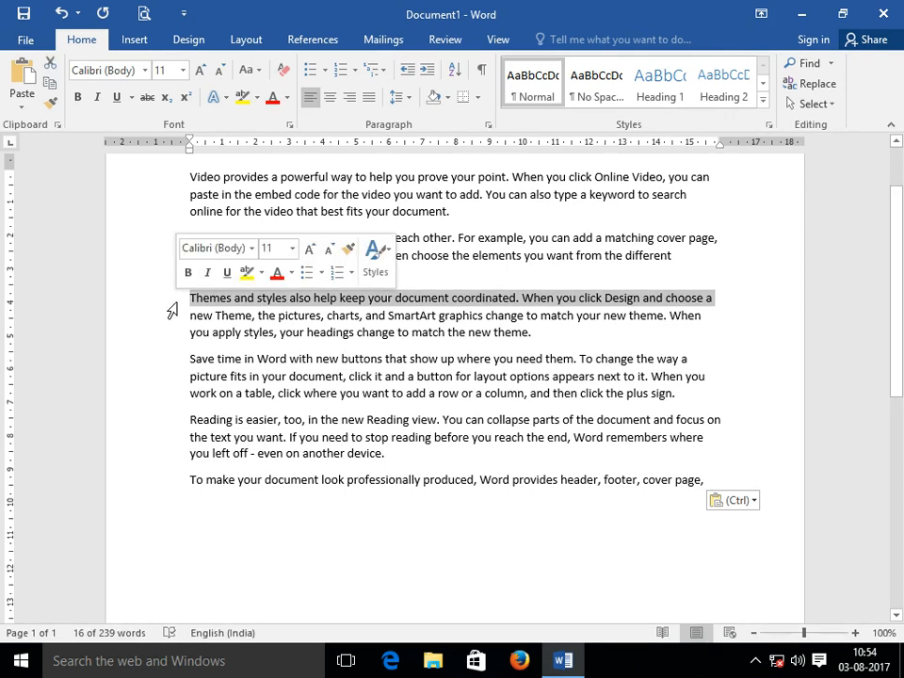
{"action": "left_click", "coordinate": [51, 85]}
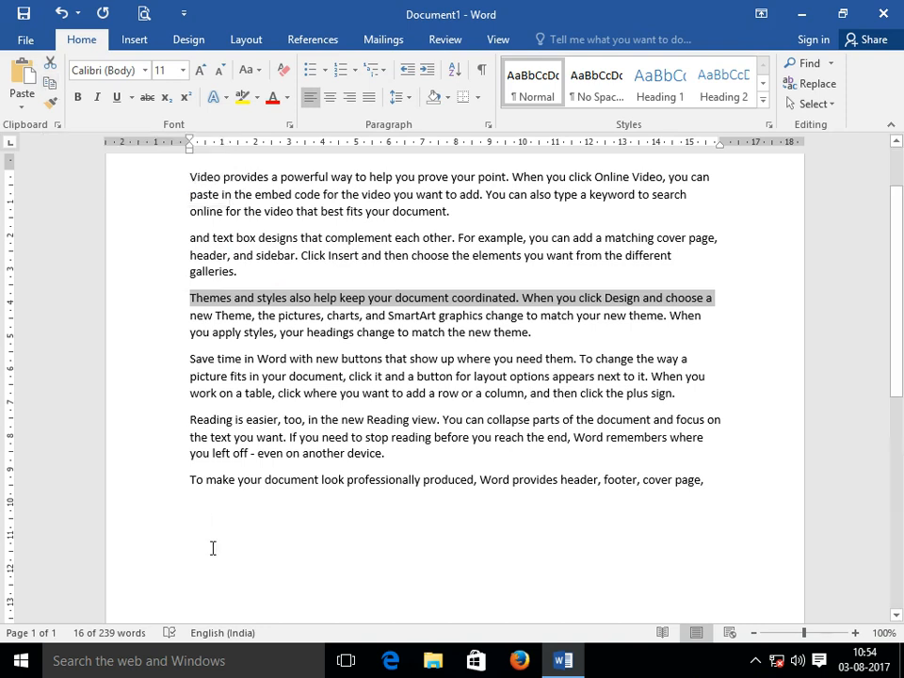
{"action": "left_click", "coordinate": [196, 514]}
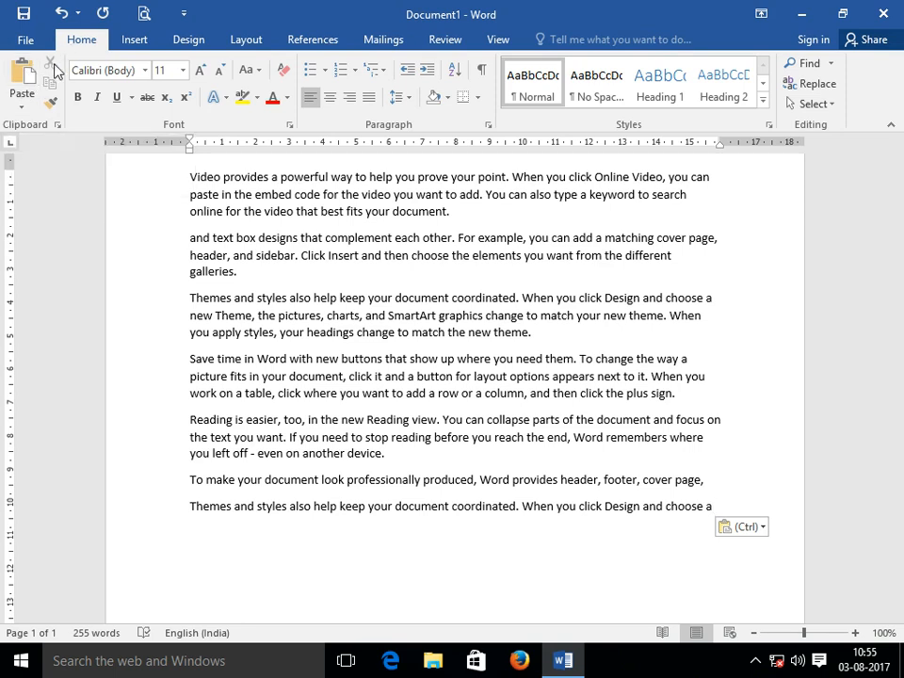
Delete the first line of the 'Save time in Word' paragraph.
{"action": "left_click", "coordinate": [165, 372]}
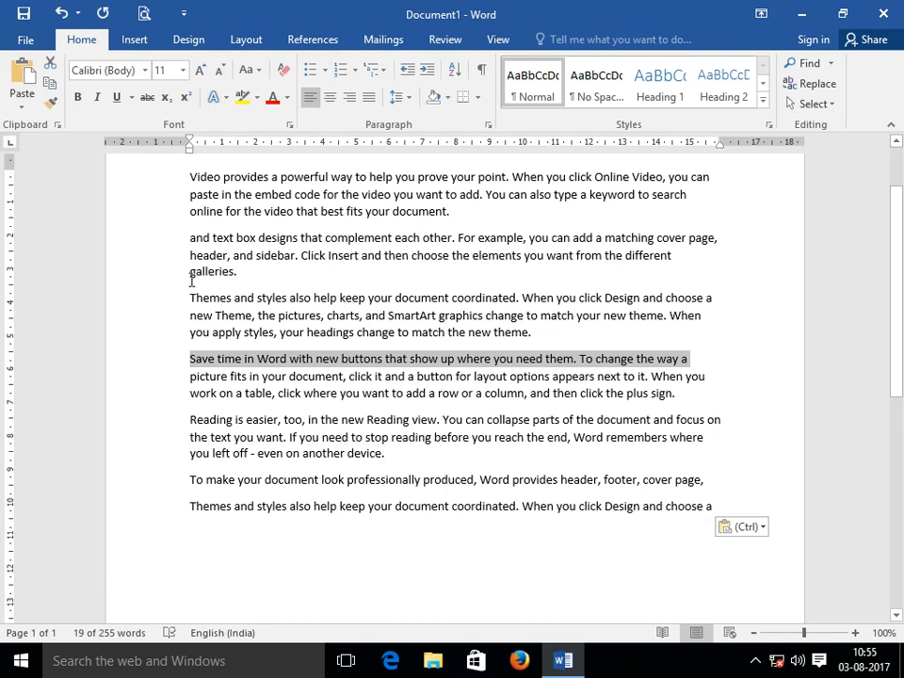
{"action": "key", "text": "Delete"}
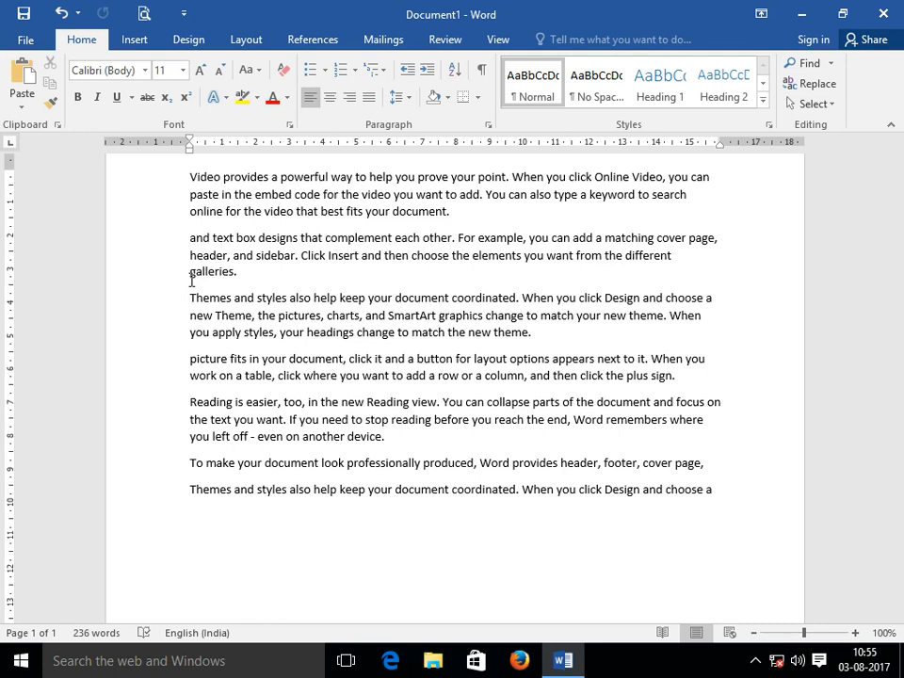
With the Clipboard pane open, delete the Reading paragraph's first line, then close the pane.
{"action": "left_click", "coordinate": [58, 124]}
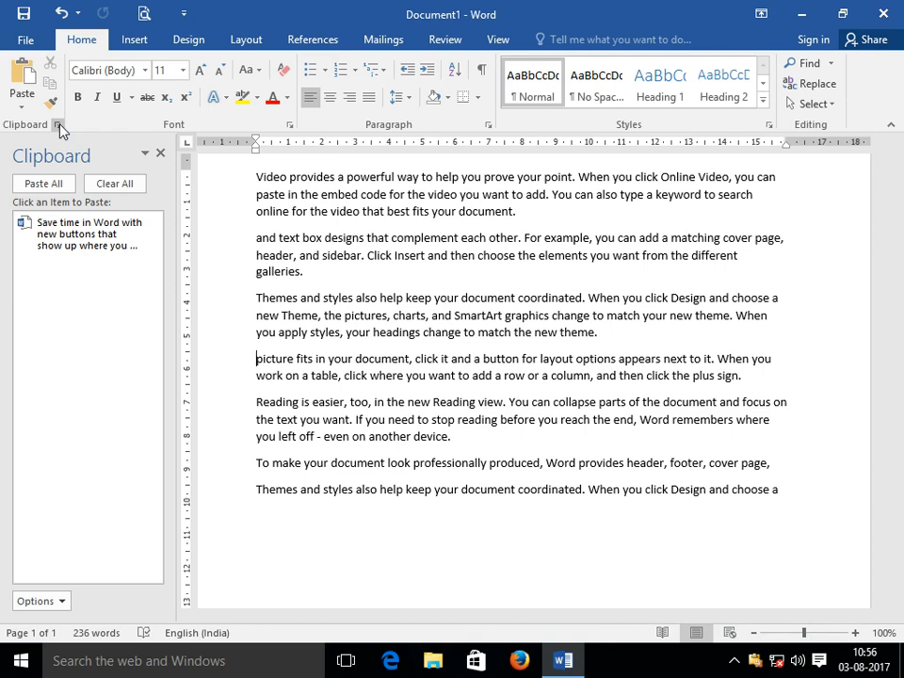
{"action": "left_click", "coordinate": [239, 408]}
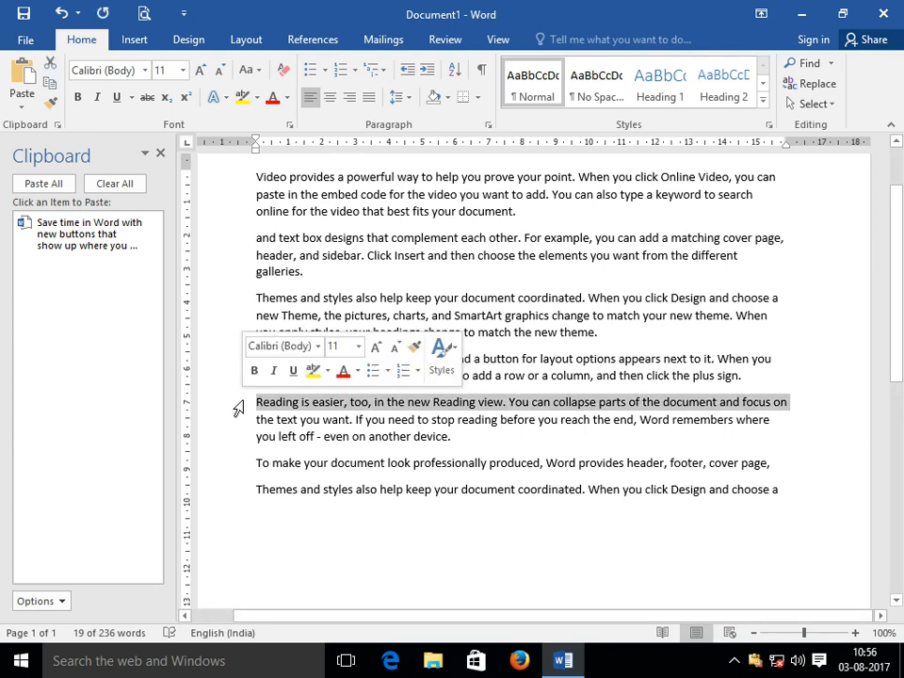
{"action": "key", "text": "Delete"}
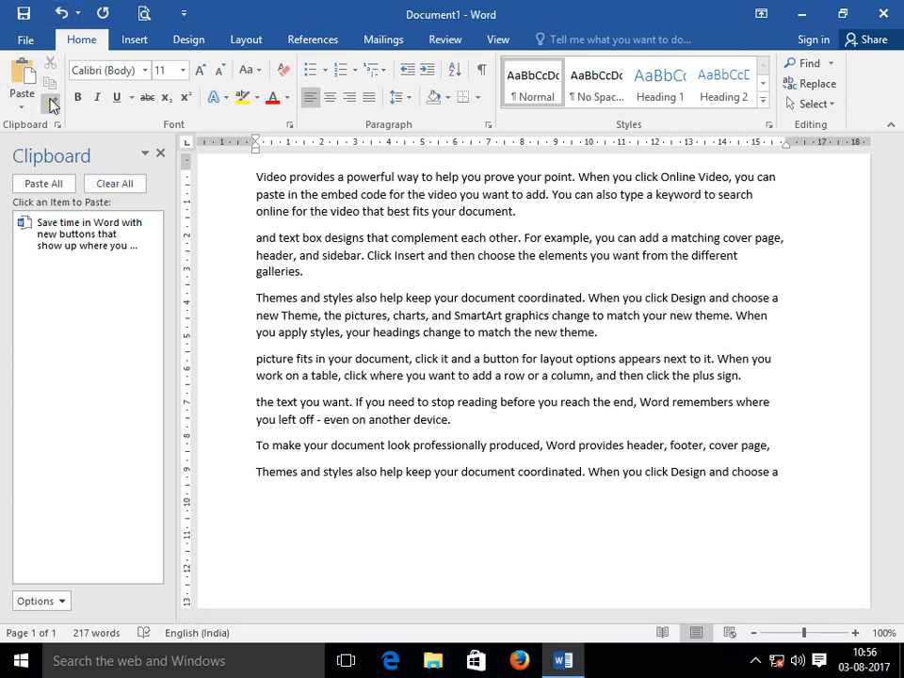
{"action": "scroll", "coordinate": [389, 442], "scroll_direction": "up", "scroll_amount": 2}
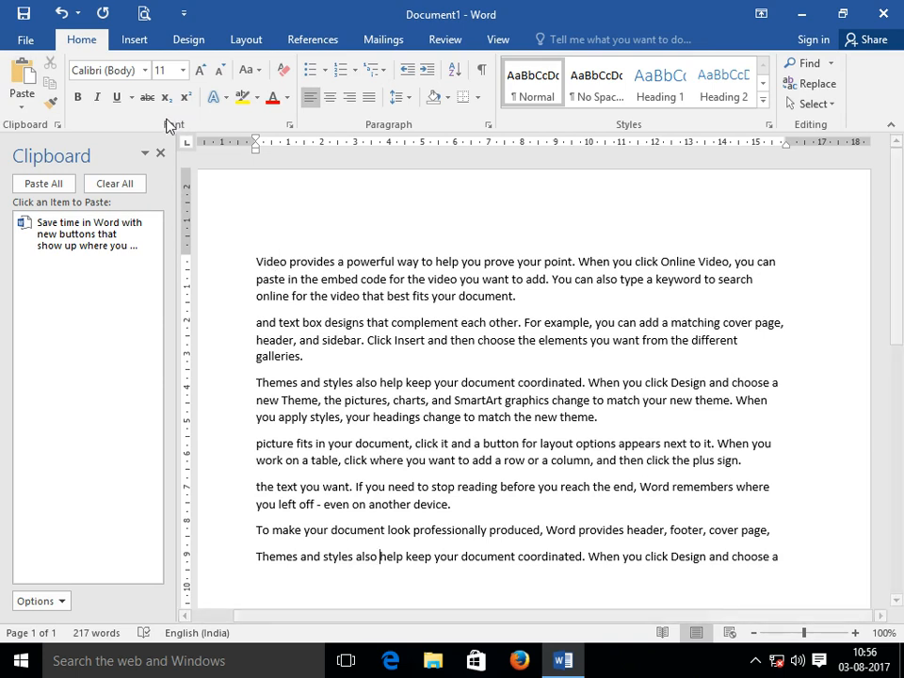
{"action": "left_click", "coordinate": [159, 153]}
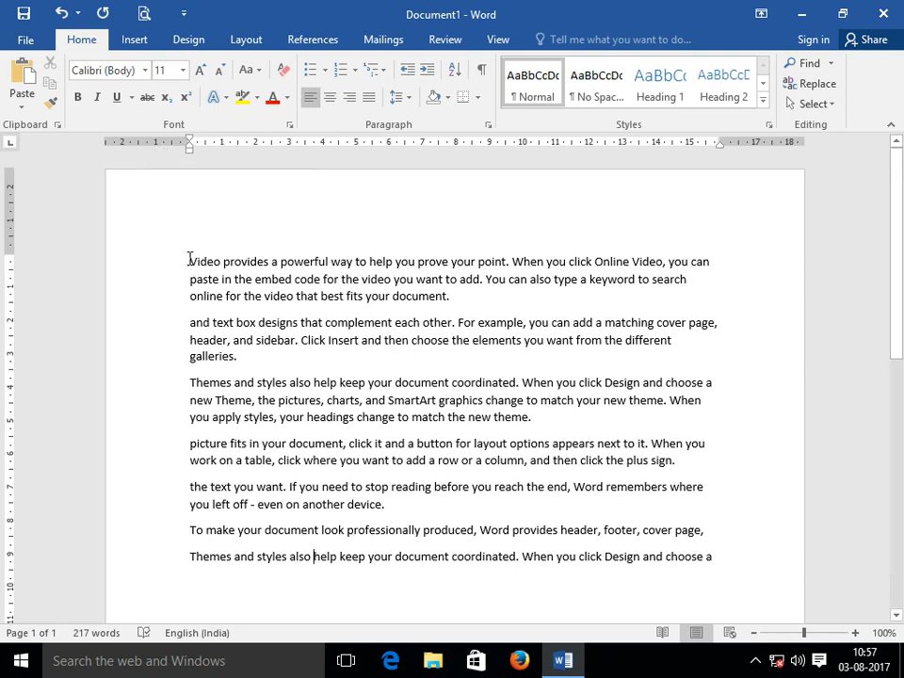
Change the words 'Video provides' to red Algerian font.
{"action": "left_click_drag", "start_coordinate": [187, 260], "coordinate": [270, 264]}
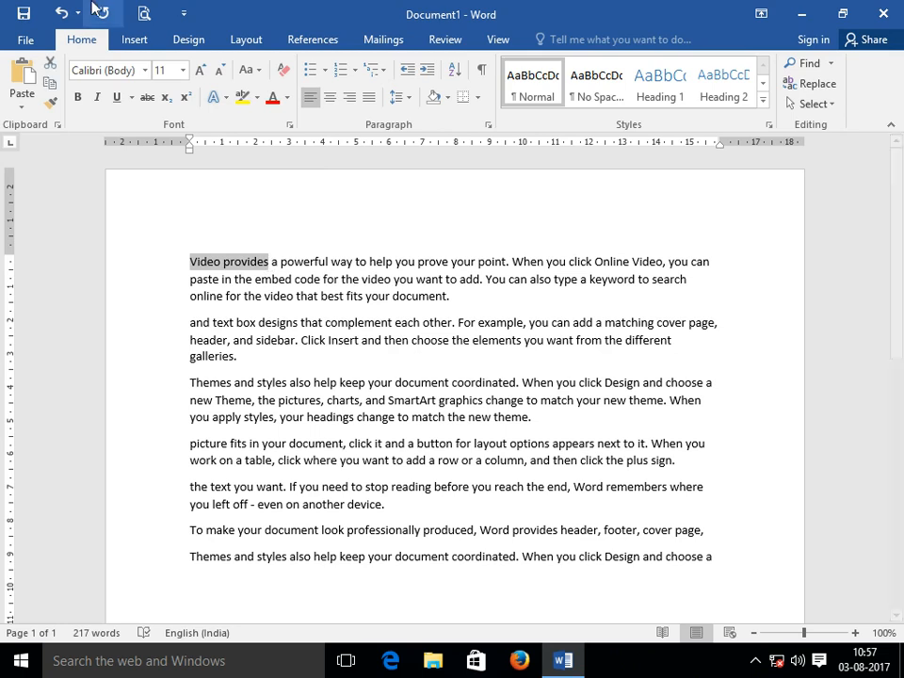
{"action": "left_click", "coordinate": [146, 70]}
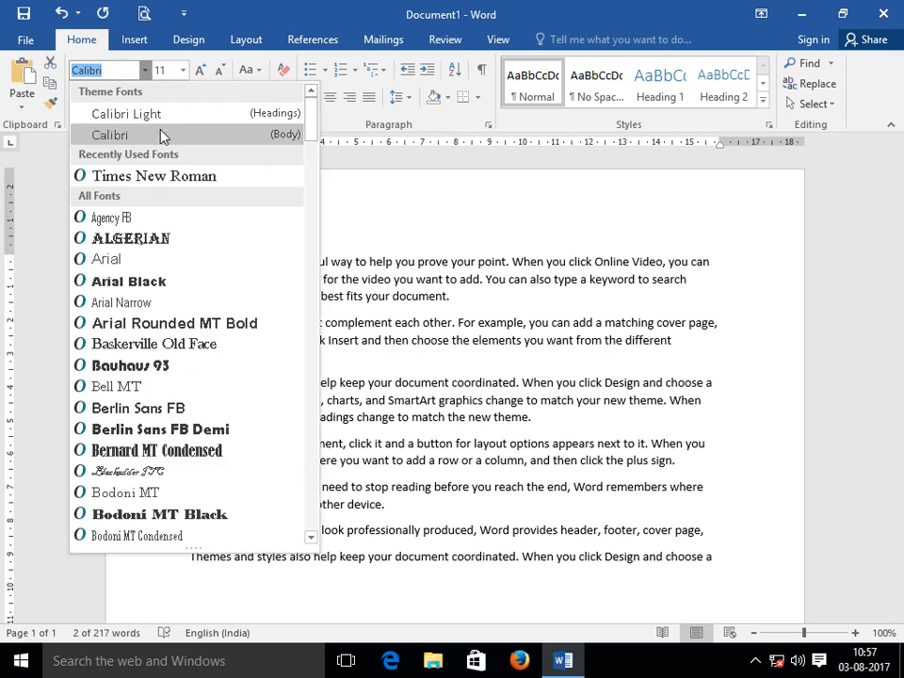
{"action": "left_click", "coordinate": [157, 242]}
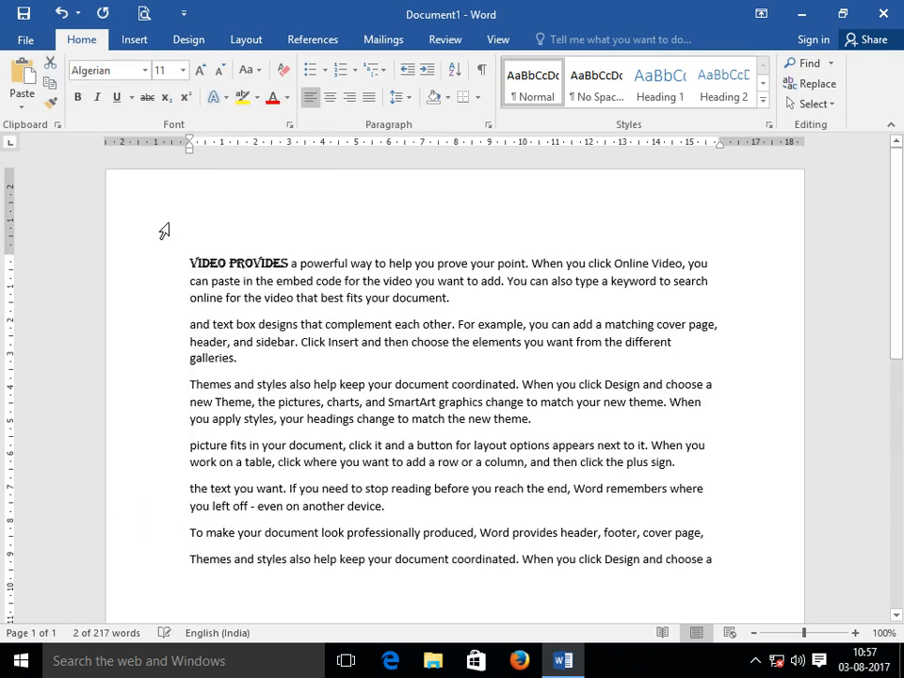
{"action": "left_click", "coordinate": [272, 100]}
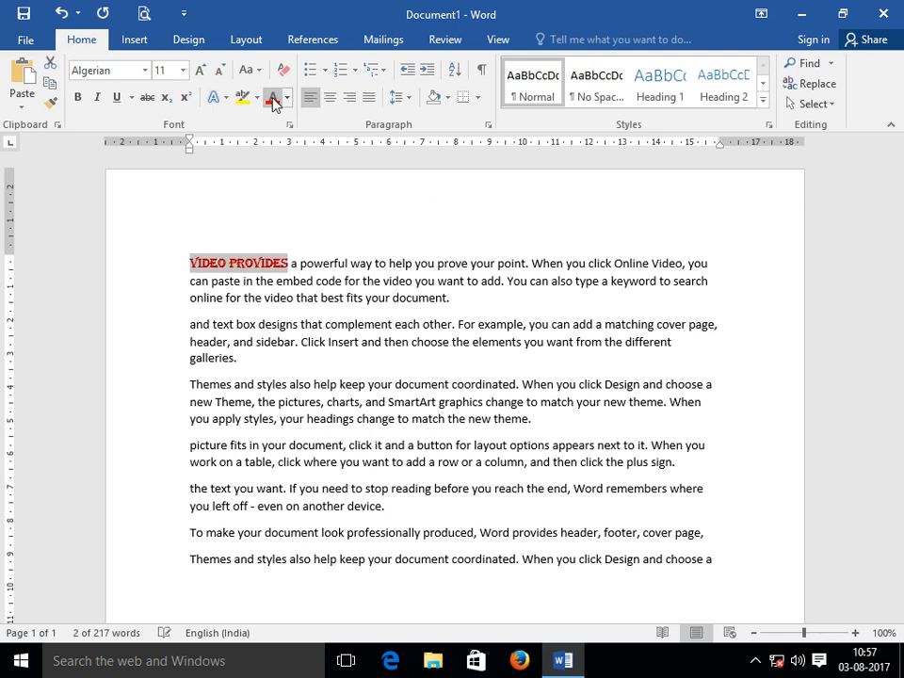
Make the VIDEO PROVIDES heading 14 pt bold with a green underline.
{"action": "left_click", "coordinate": [184, 72]}
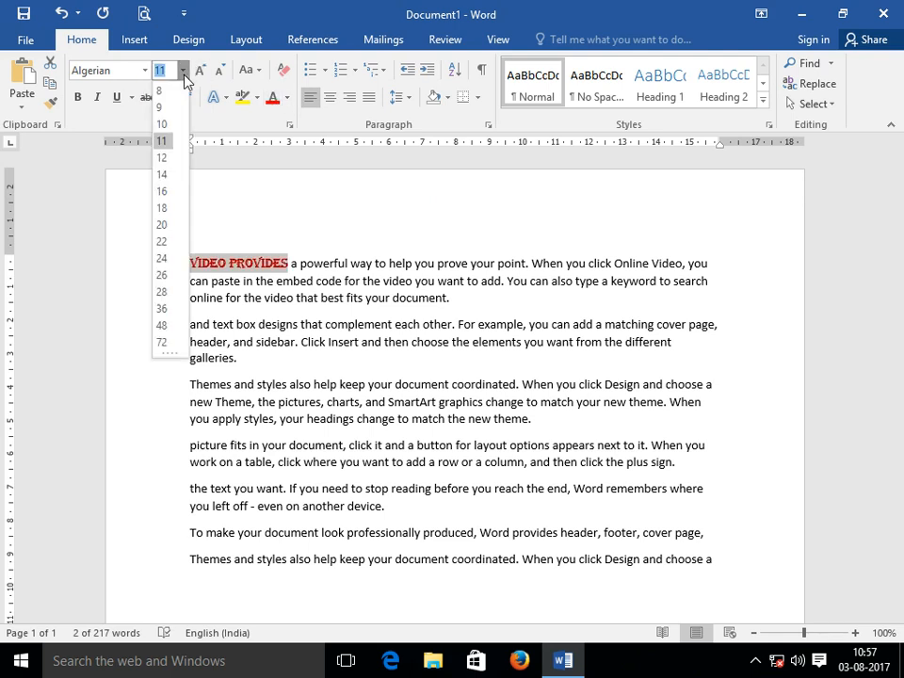
{"action": "left_click", "coordinate": [162, 176]}
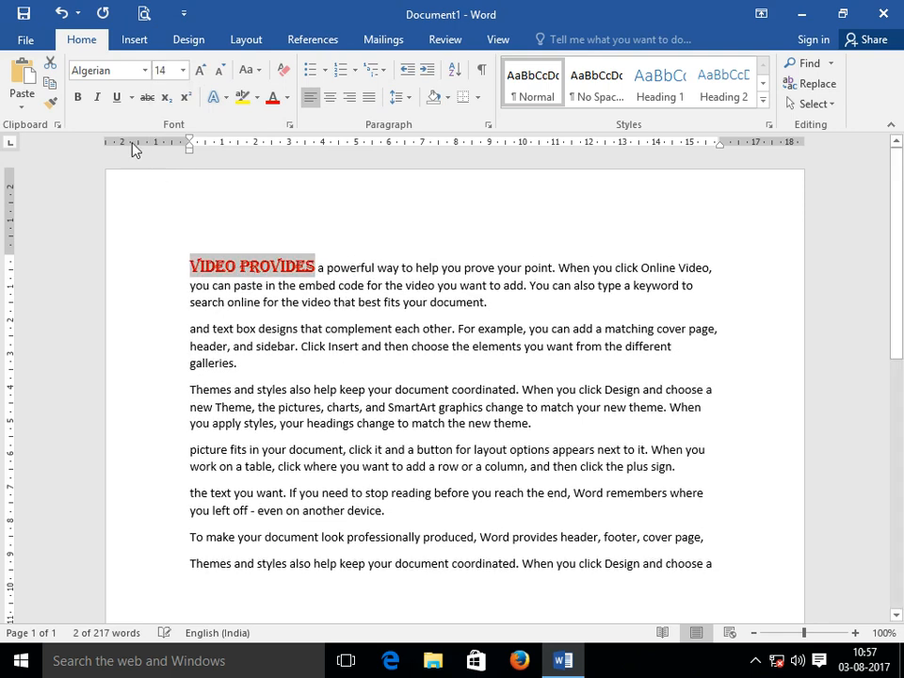
{"action": "left_click", "coordinate": [79, 99]}
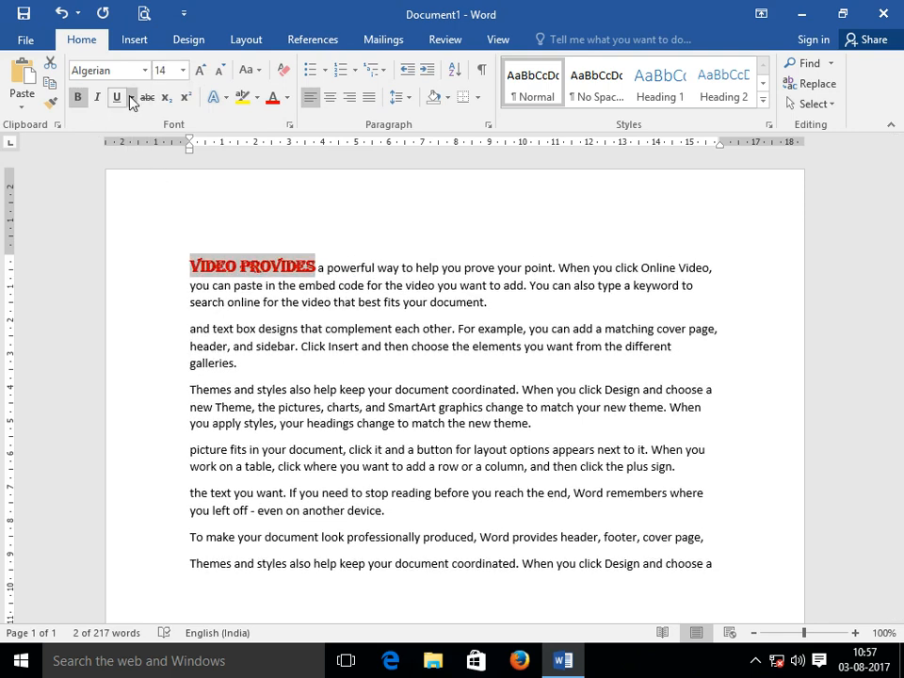
{"action": "left_click", "coordinate": [118, 98]}
{"action": "left_click", "coordinate": [131, 98]}
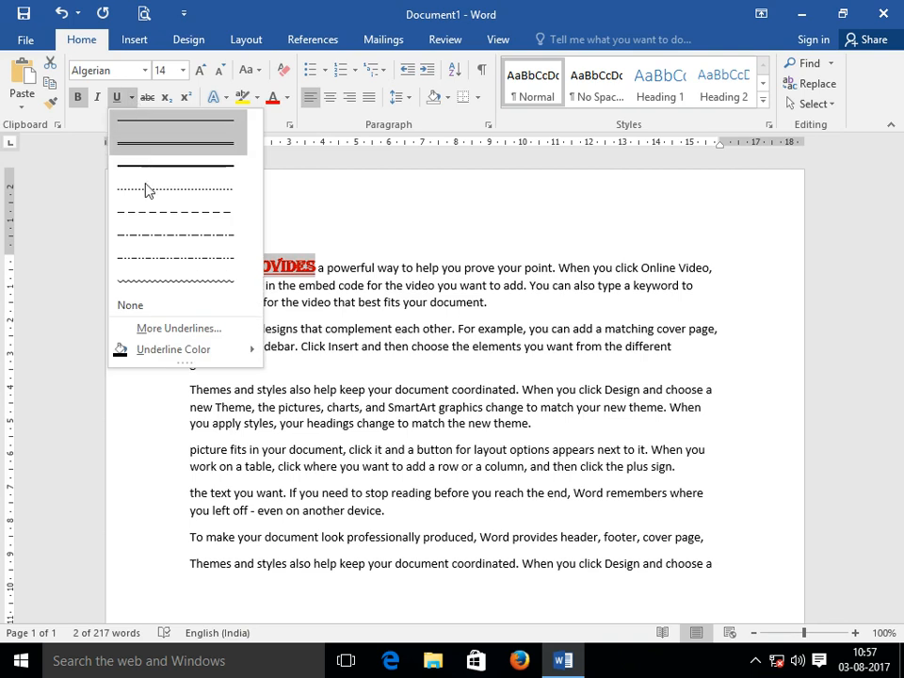
{"action": "mouse_move", "coordinate": [252, 355]}
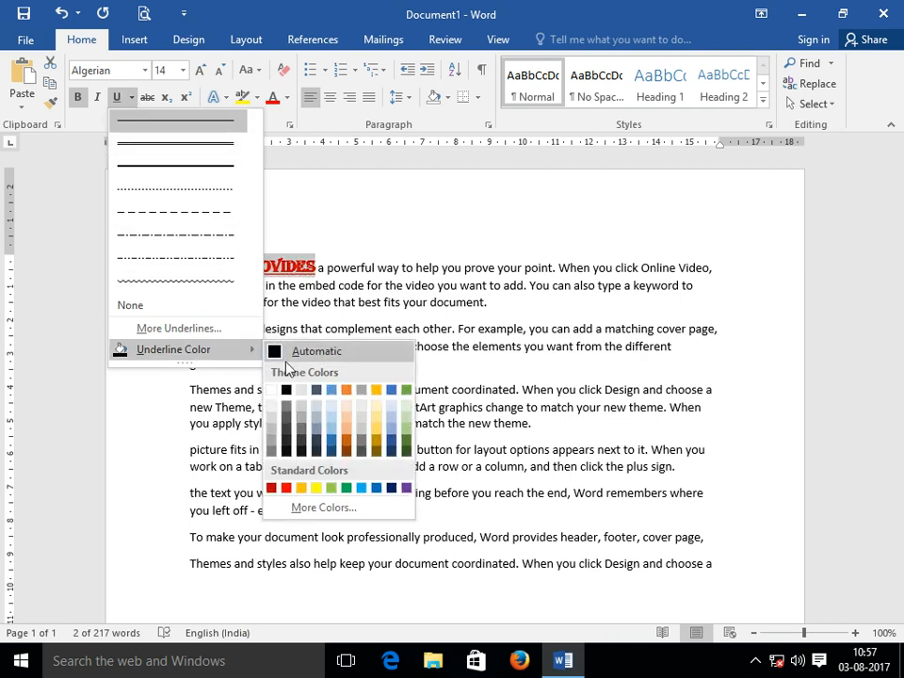
{"action": "left_click", "coordinate": [347, 487]}
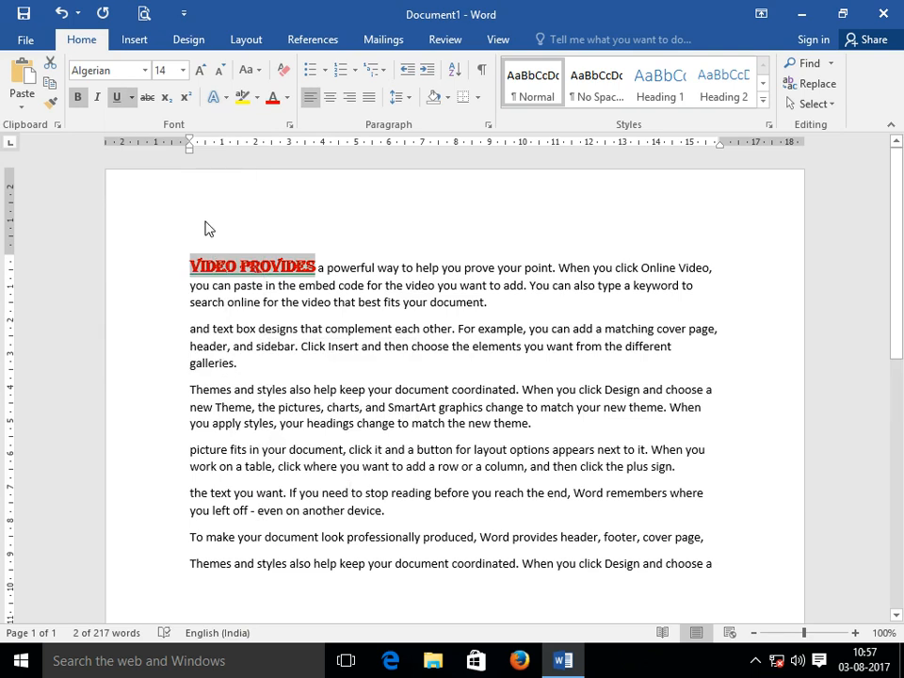
{"action": "left_click", "coordinate": [266, 364]}
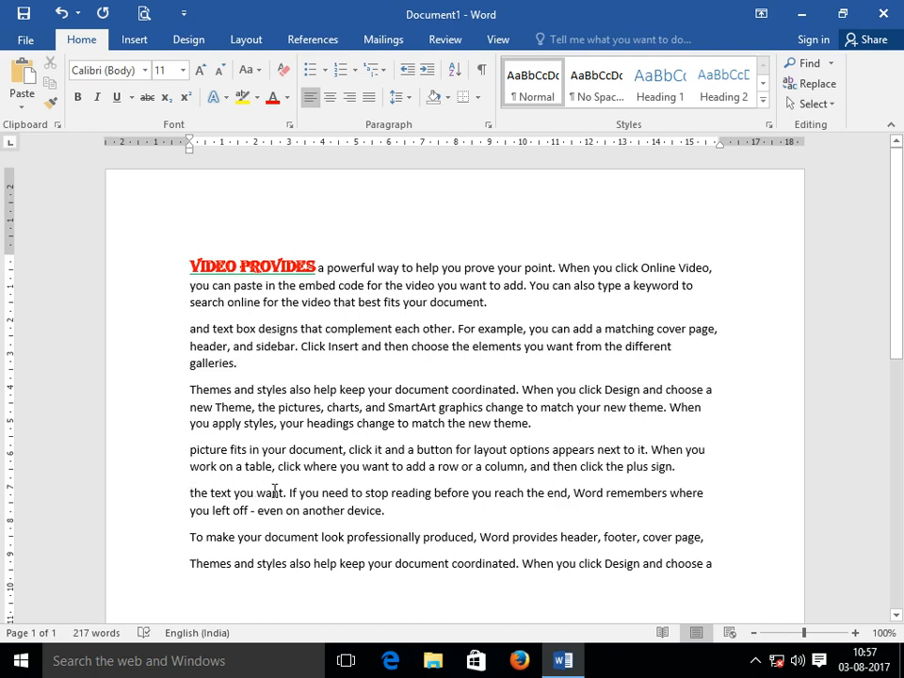
{"action": "left_click", "coordinate": [228, 261]}
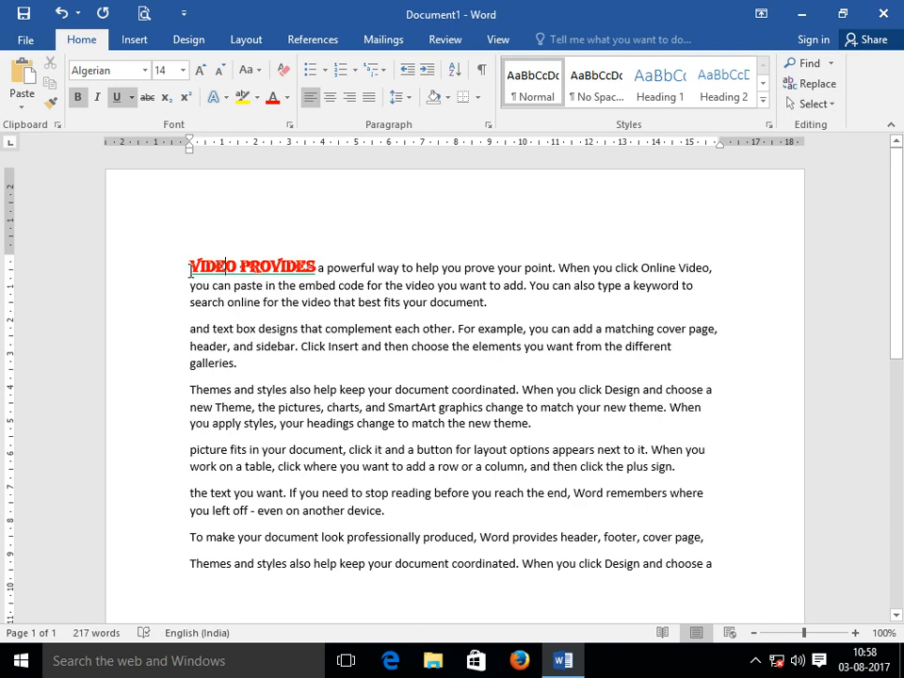
{"action": "left_click_drag", "start_coordinate": [191, 268], "coordinate": [242, 273]}
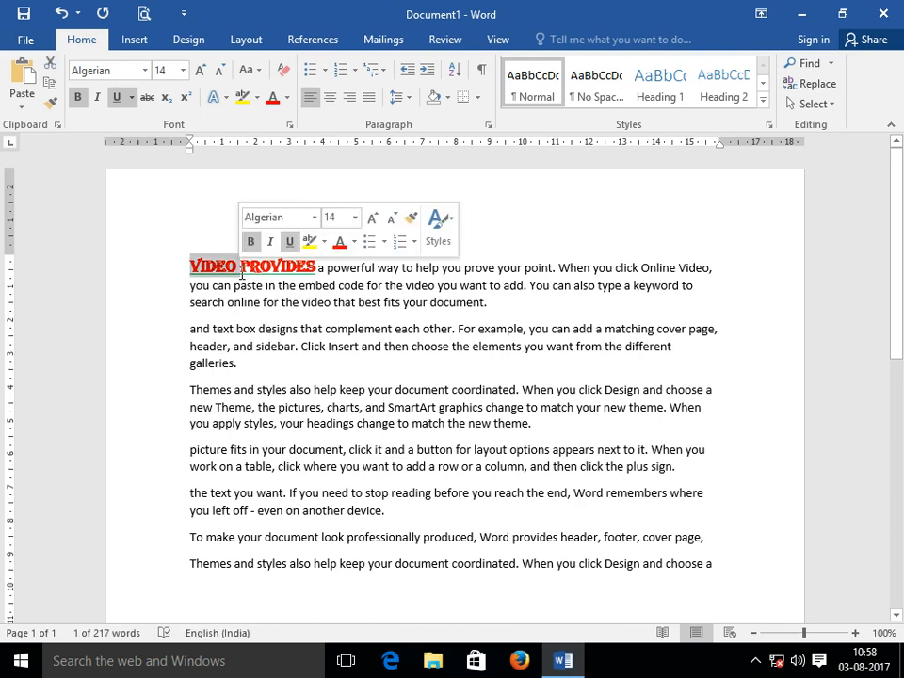
Use Format Painter to copy the heading style onto 'the text you want'.
{"action": "left_click", "coordinate": [53, 111]}
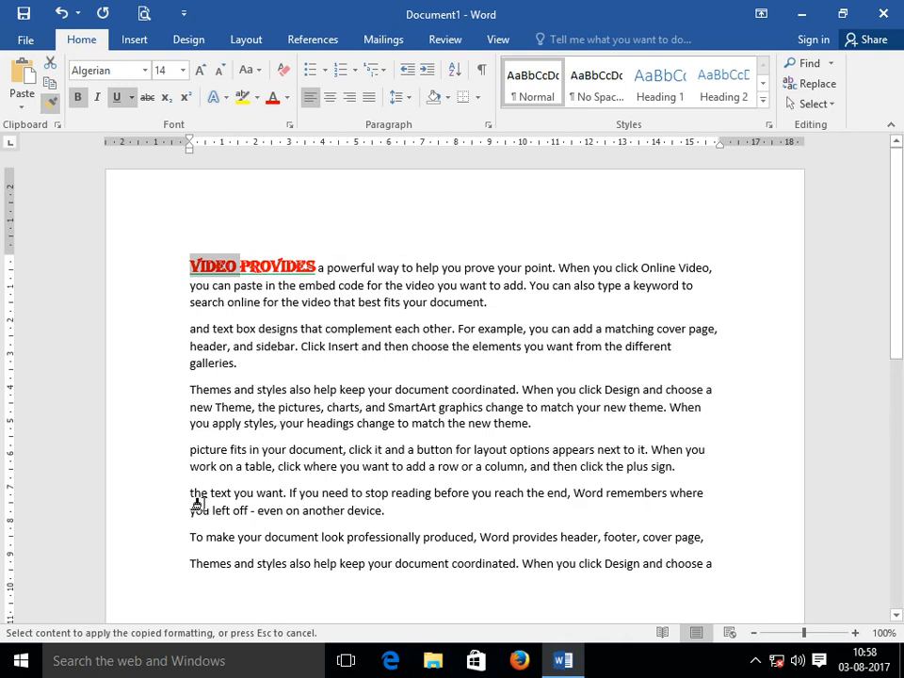
{"action": "mouse_move", "coordinate": [186, 491]}
{"action": "left_mouse_down"}
{"action": "mouse_move", "coordinate": [272, 504]}
{"action": "mouse_move", "coordinate": [278, 496]}
{"action": "left_mouse_up"}
{"action": "left_click_drag", "start_coordinate": [278, 493], "coordinate": [287, 494]}
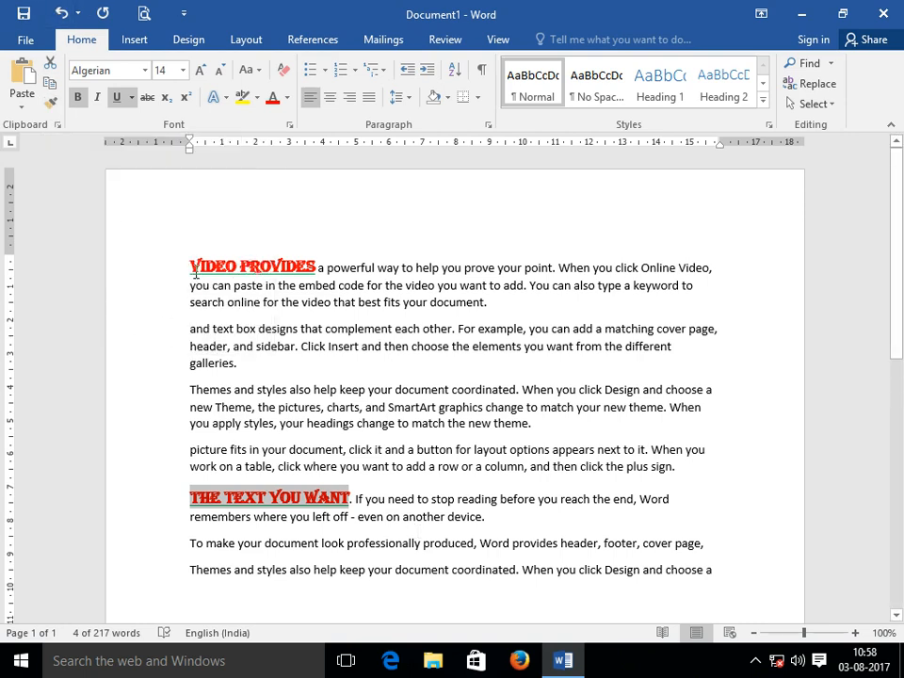
{"action": "left_click", "coordinate": [192, 269]}
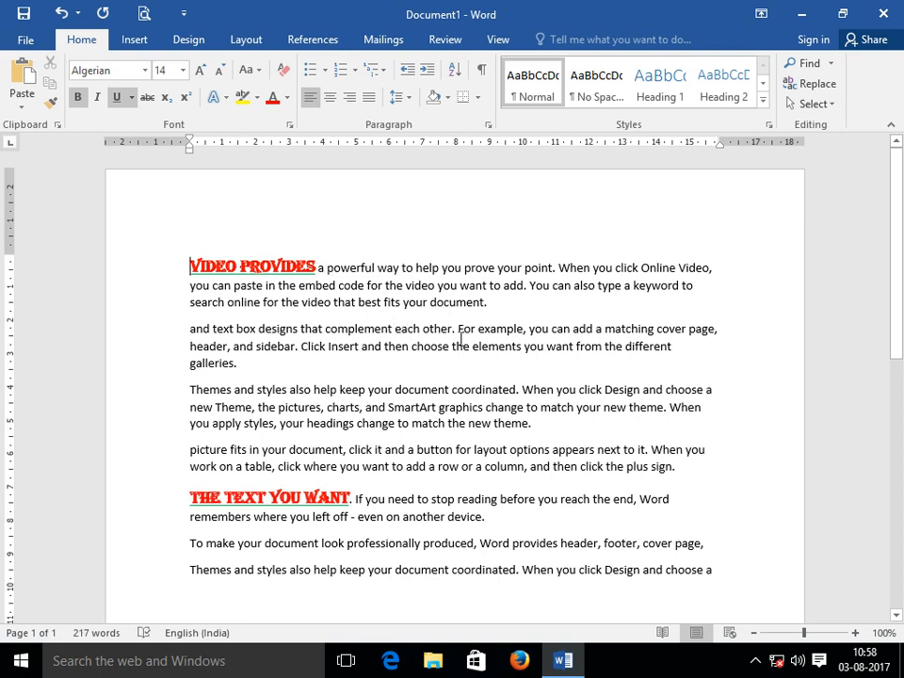
Undo the heading formatting and add an 'Armoor' title line above the first paragraph.
{"action": "key", "text": "ctrl+z"}
{"action": "key", "text": "ctrl+z"}
{"action": "key", "text": "ctrl+z"}
{"action": "key", "text": "ctrl+z"}
{"action": "key", "text": "ctrl+z"}
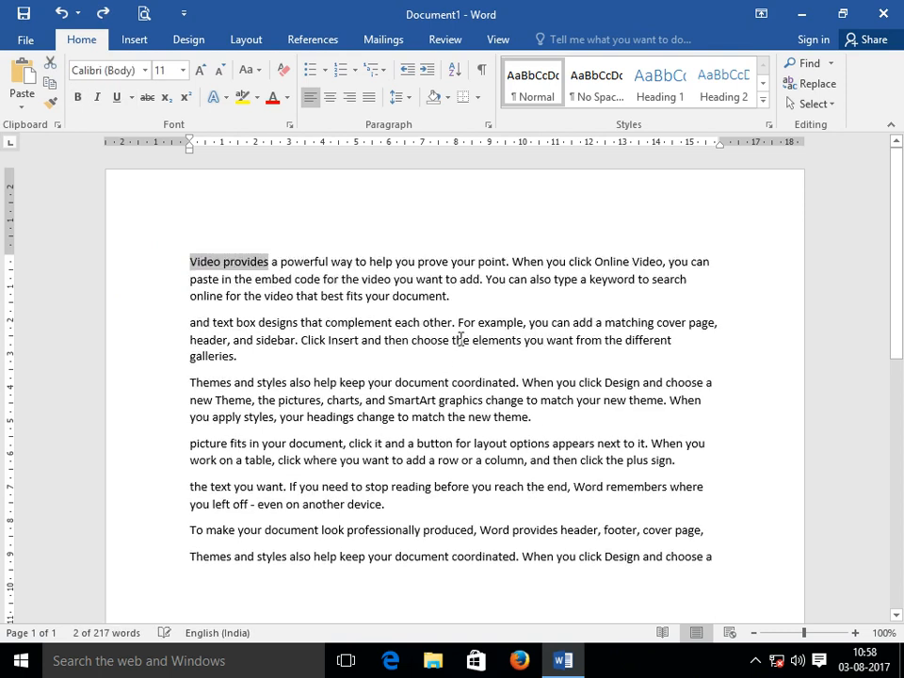
{"action": "left_click", "coordinate": [194, 263]}
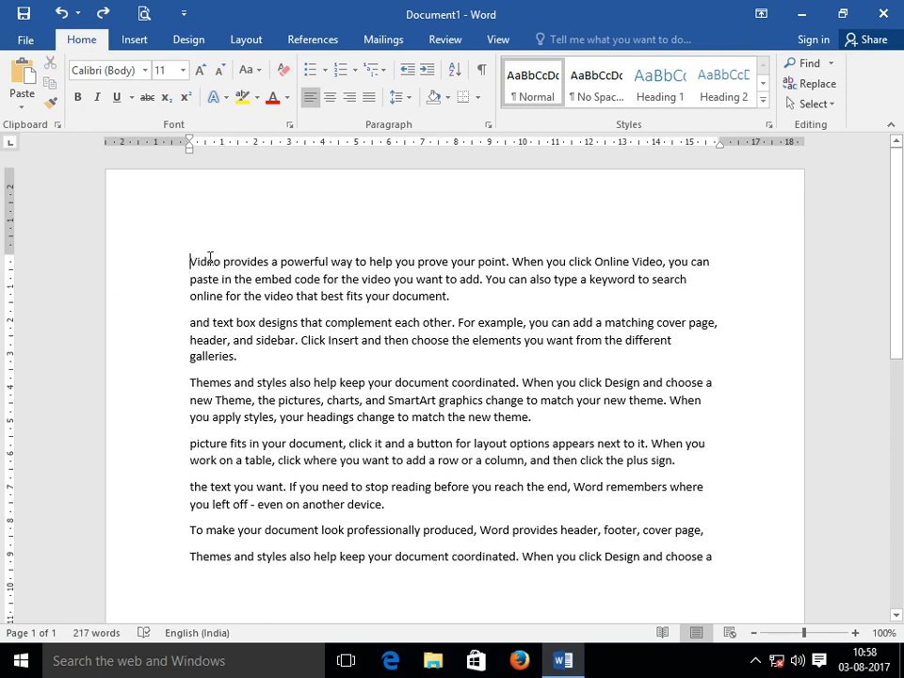
{"action": "key", "text": "Return"}
{"action": "key", "text": "Up"}
{"action": "type", "text": "Armoor"}
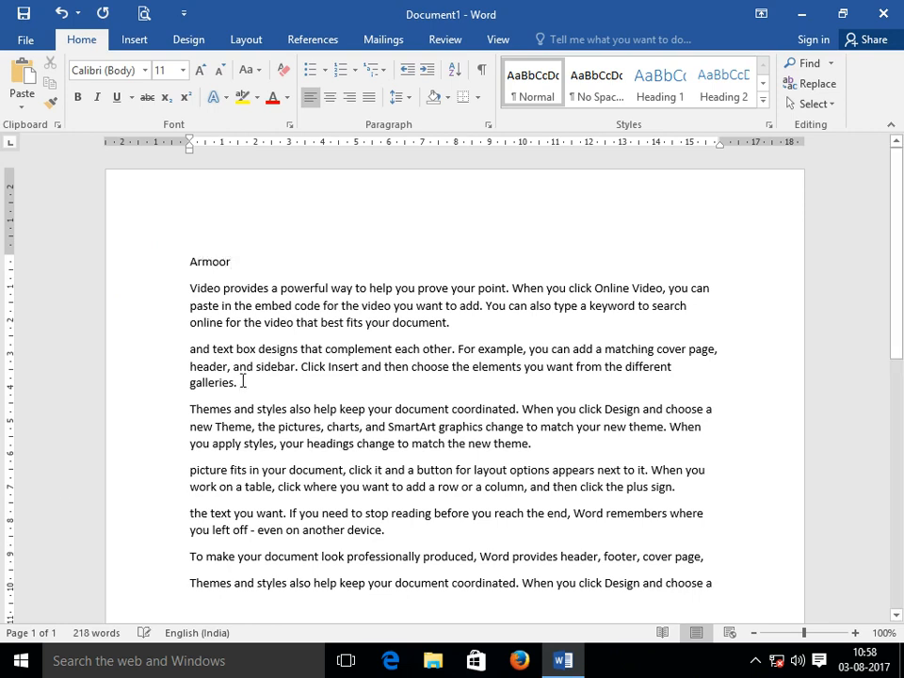
Add title lines 'Nirmal' after the galleries paragraph and 'Velpoor' after the device paragraph.
{"action": "left_click", "coordinate": [242, 381]}
{"action": "key", "text": "Return"}
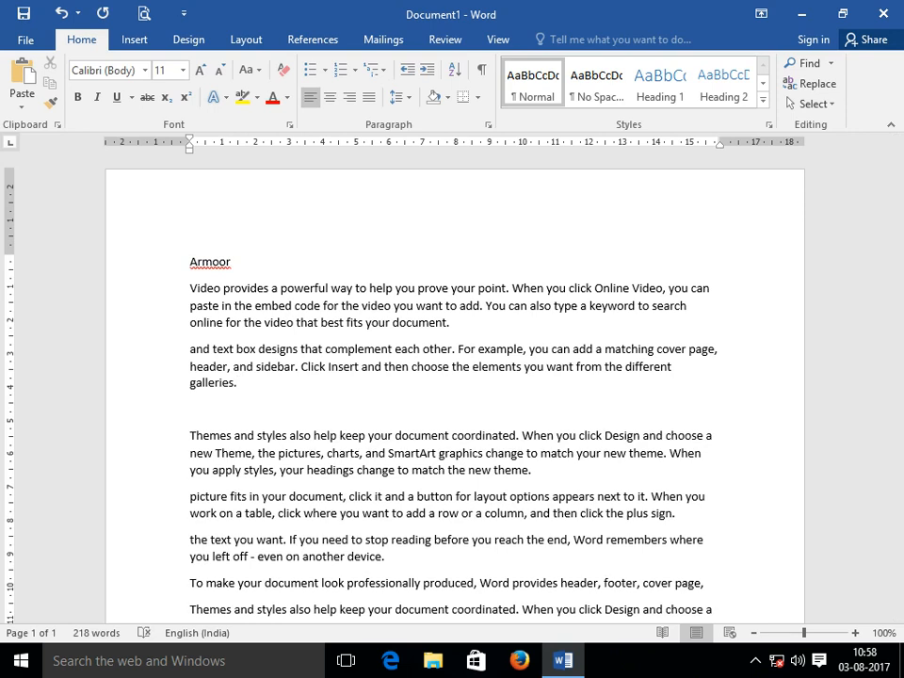
{"action": "type", "text": "Nirmal"}
{"action": "scroll", "coordinate": [363, 584], "scroll_direction": "down", "scroll_amount": 1}
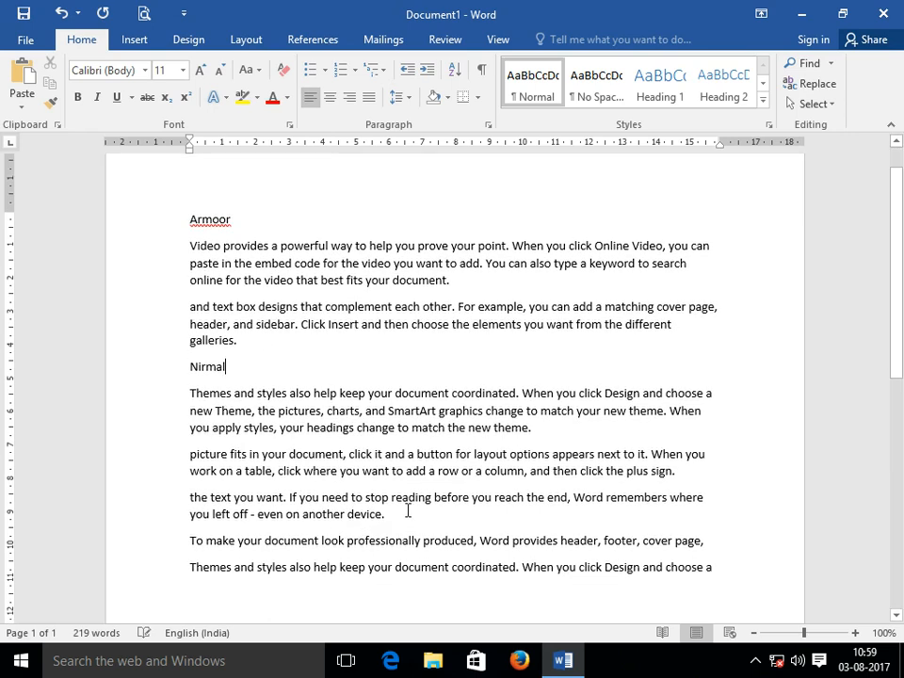
{"action": "left_click", "coordinate": [408, 509]}
{"action": "key", "text": "Return"}
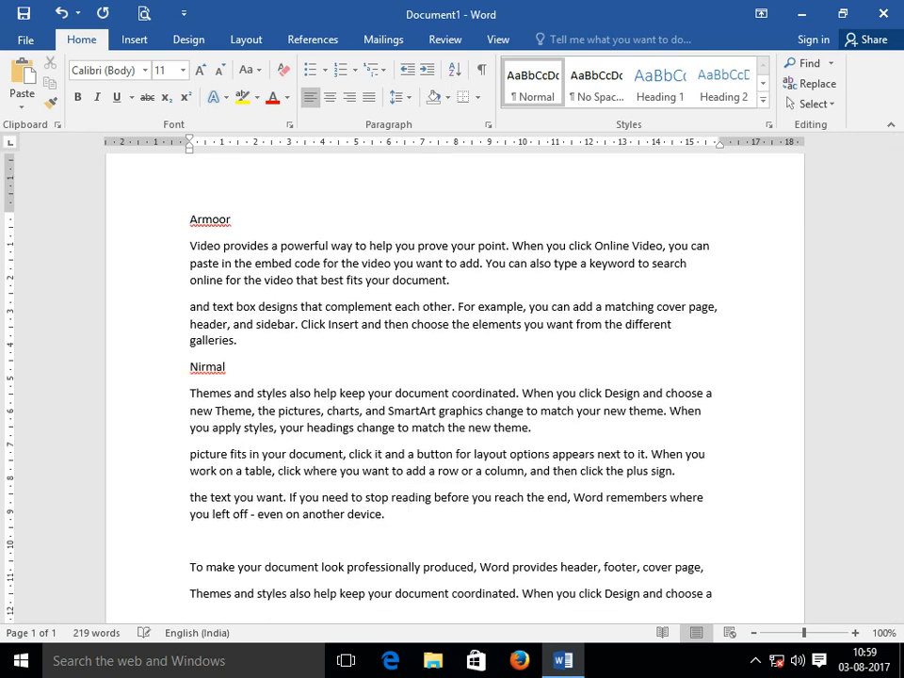
{"action": "type", "text": "Velpoor"}
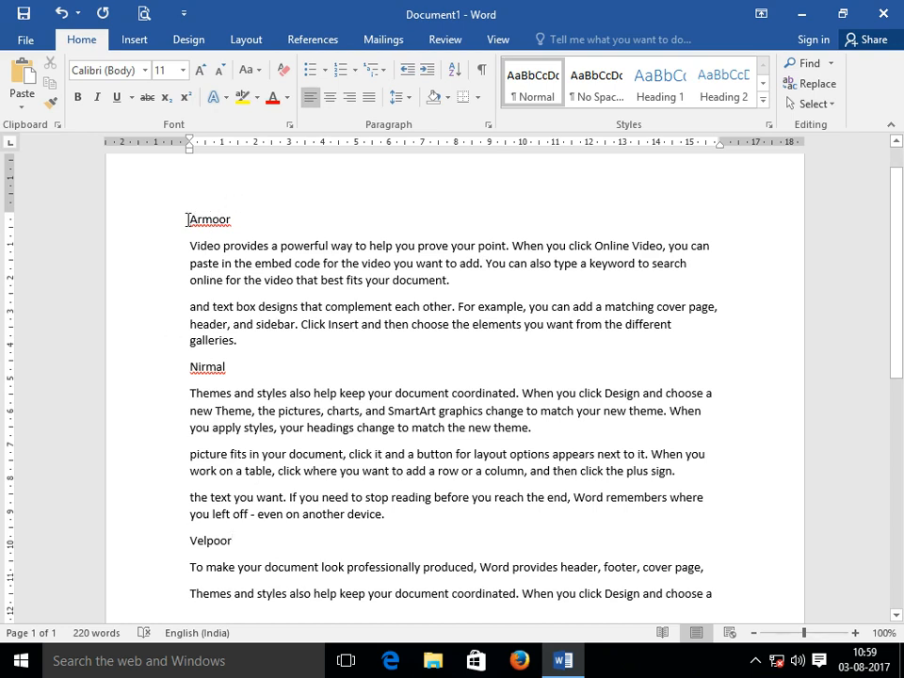
{"action": "left_click_drag", "start_coordinate": [191, 223], "coordinate": [230, 222]}
Make the Armoor title a centred, bold, purple, 14-pt Times New Roman heading.
{"action": "left_click", "coordinate": [145, 71]}
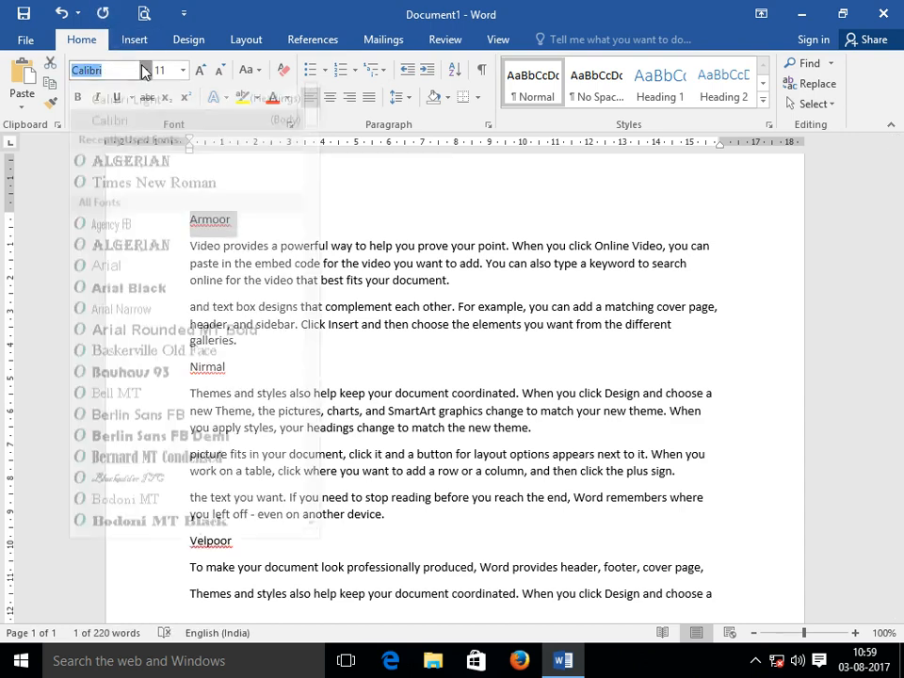
{"action": "left_click", "coordinate": [175, 199]}
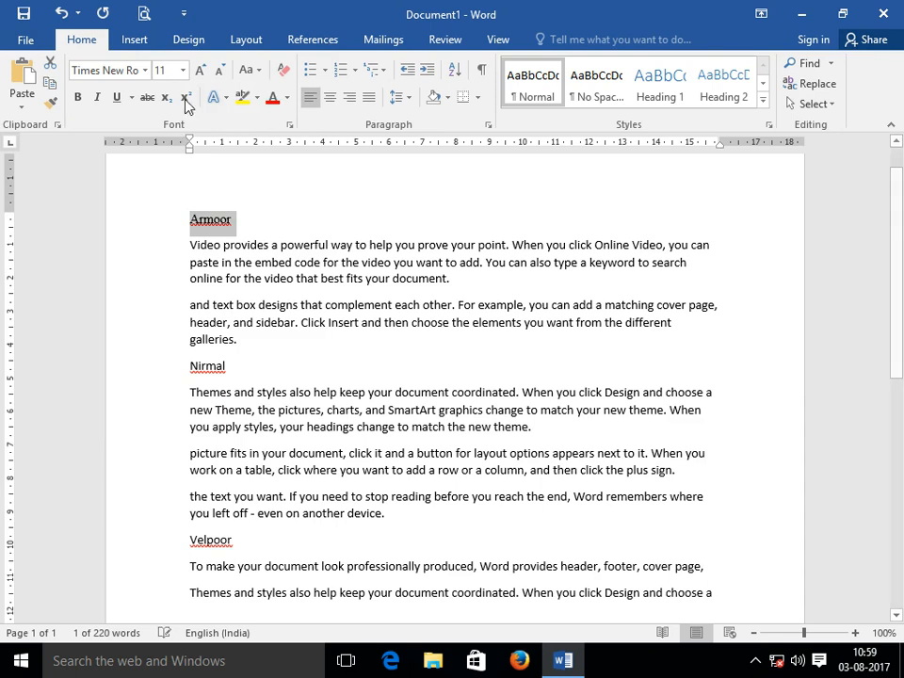
{"action": "left_click", "coordinate": [285, 97]}
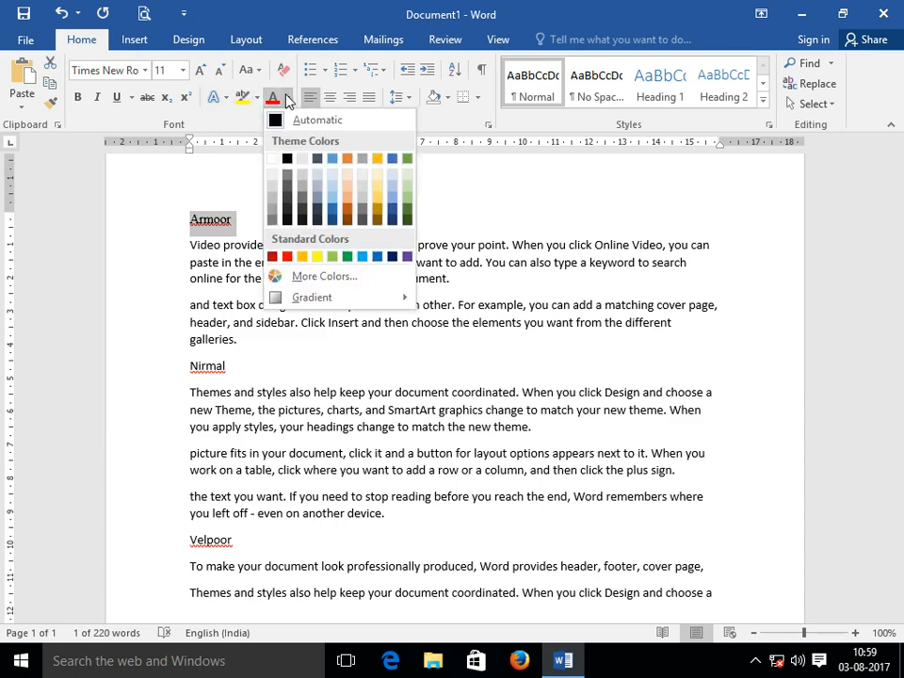
{"action": "left_click", "coordinate": [407, 256]}
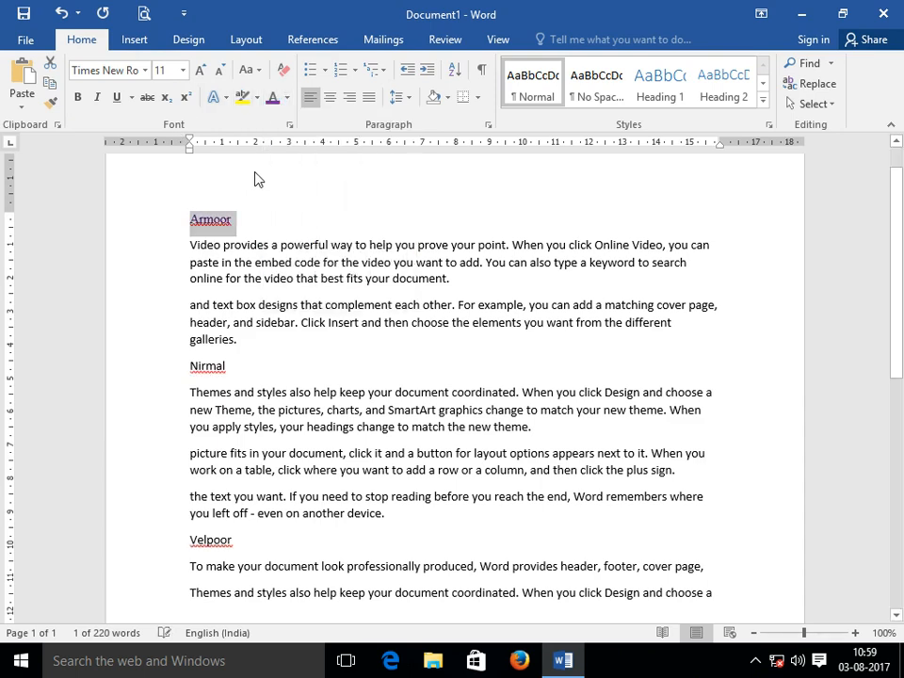
{"action": "left_click", "coordinate": [79, 99]}
{"action": "left_click", "coordinate": [199, 71]}
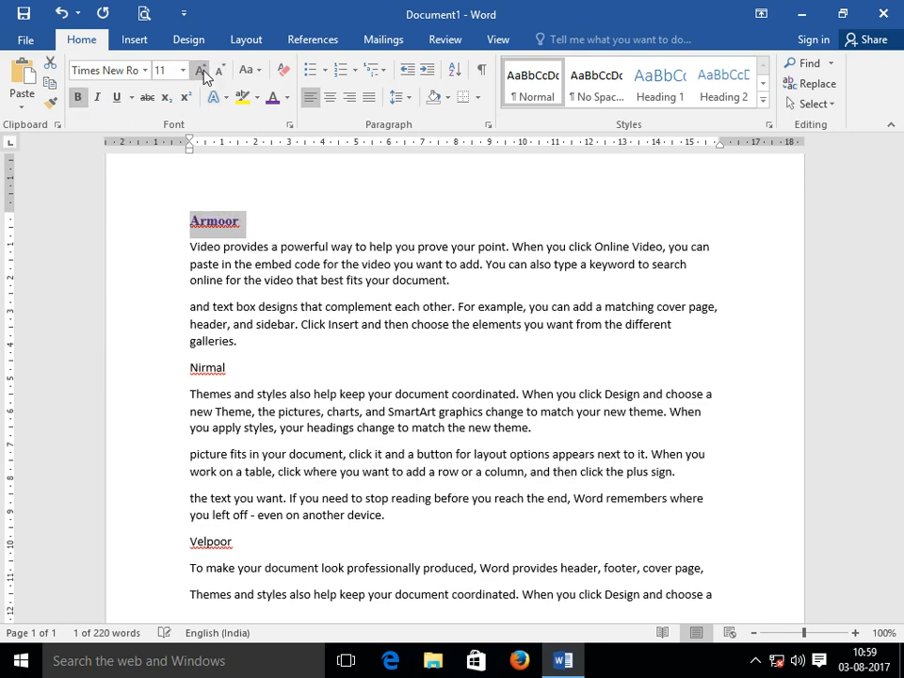
{"action": "left_click", "coordinate": [200, 71]}
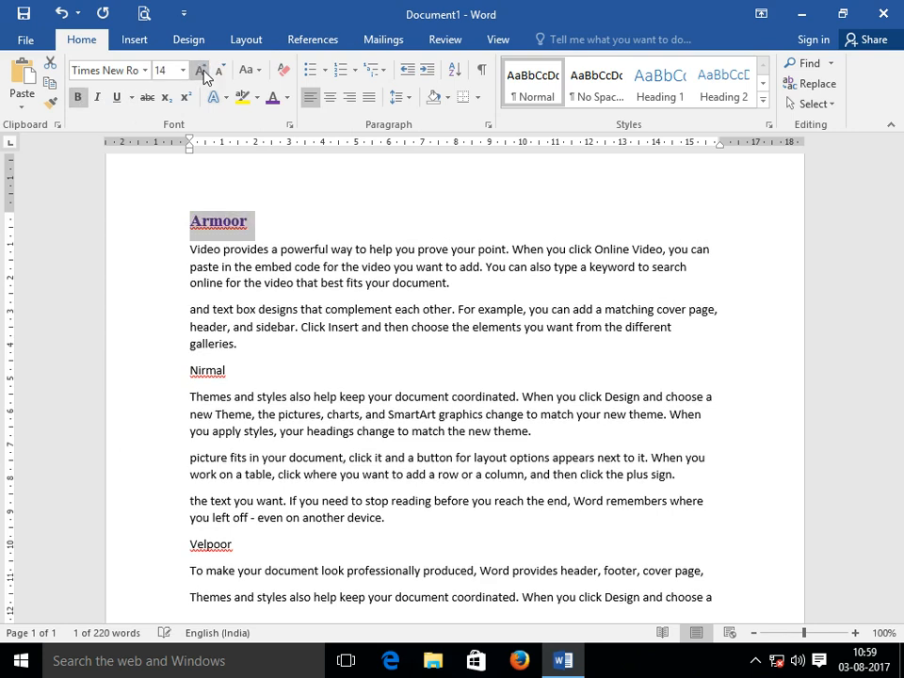
{"action": "left_click", "coordinate": [329, 102]}
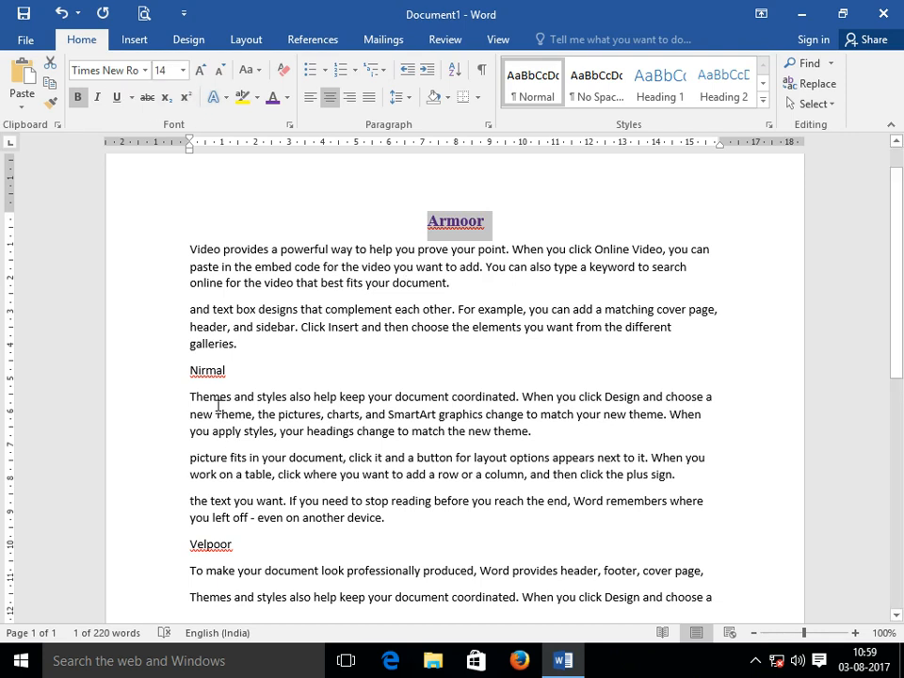
{"action": "left_click", "coordinate": [206, 378]}
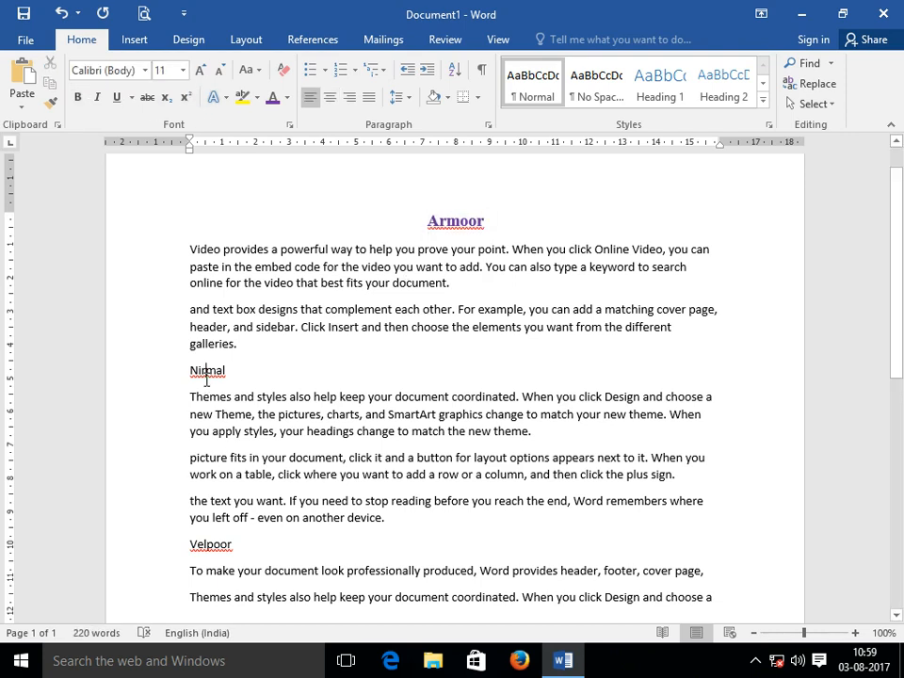
Copy Armoor's heading formatting onto the Nirmal and Velpoor titles with Format Painter.
{"action": "left_click_drag", "start_coordinate": [425, 220], "coordinate": [490, 231]}
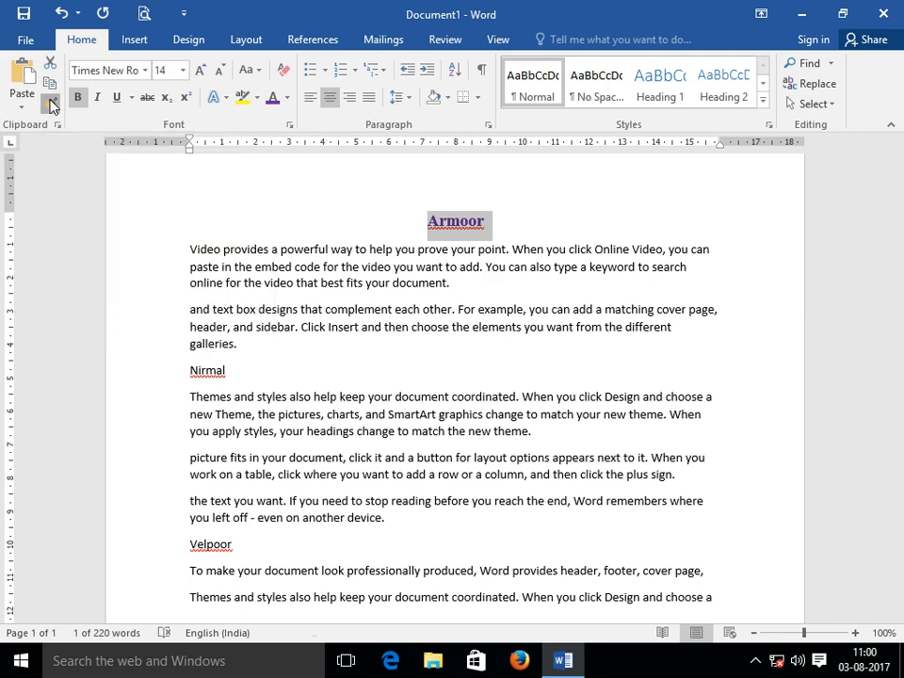
{"action": "left_click", "coordinate": [52, 106]}
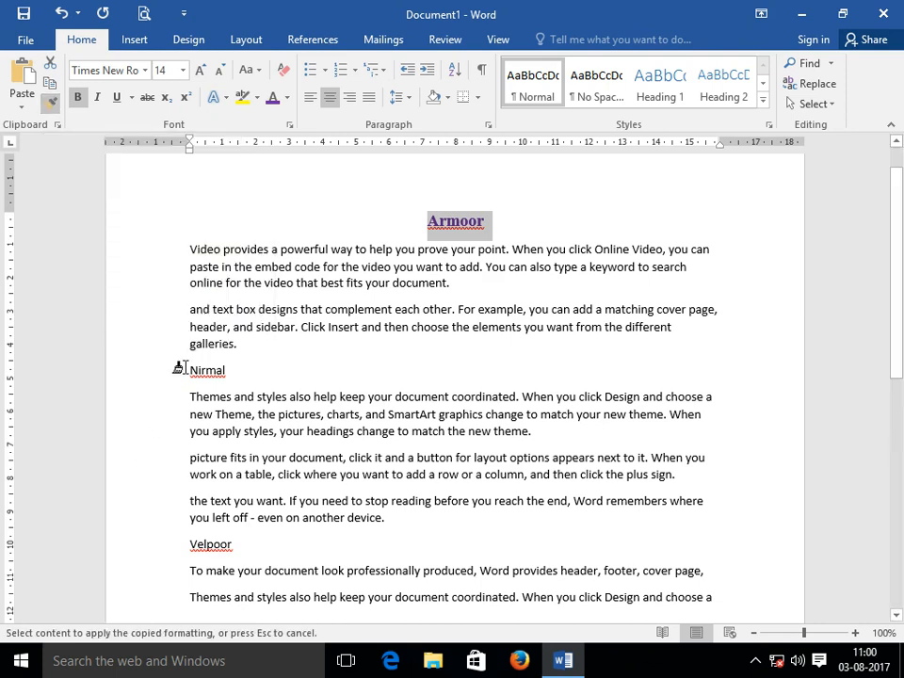
{"action": "left_click_drag", "start_coordinate": [189, 370], "coordinate": [224, 376]}
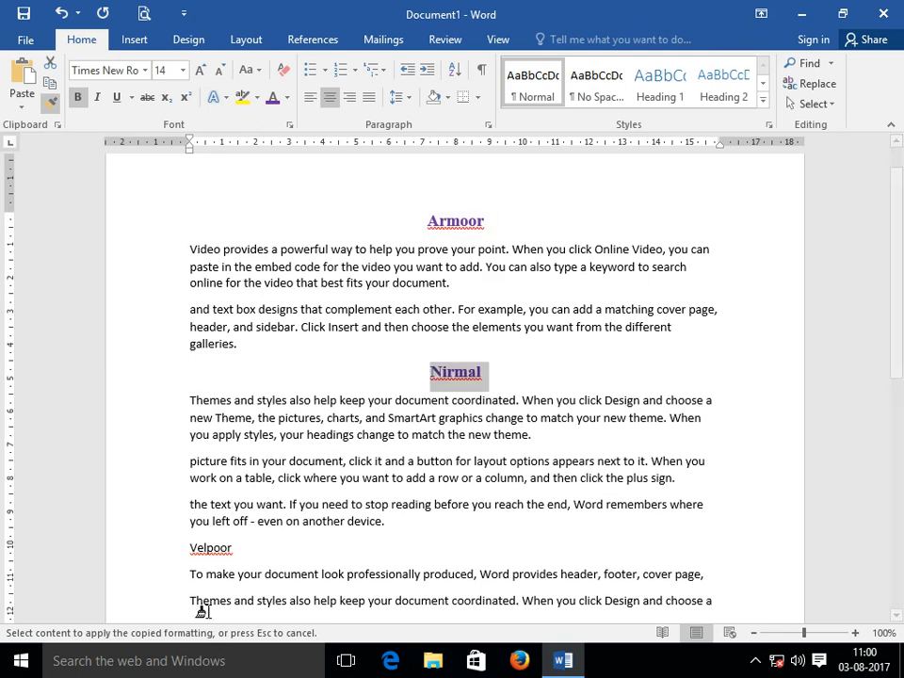
{"action": "left_click_drag", "start_coordinate": [183, 548], "coordinate": [231, 553]}
{"action": "scroll", "coordinate": [269, 574], "scroll_direction": "down", "scroll_amount": 3}
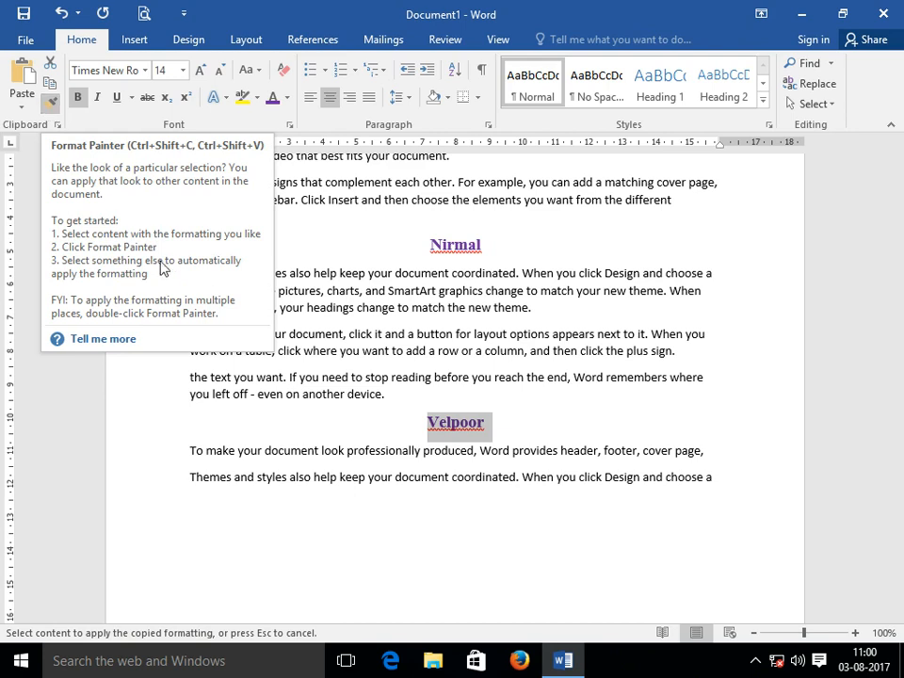
{"action": "key", "text": "Escape"}
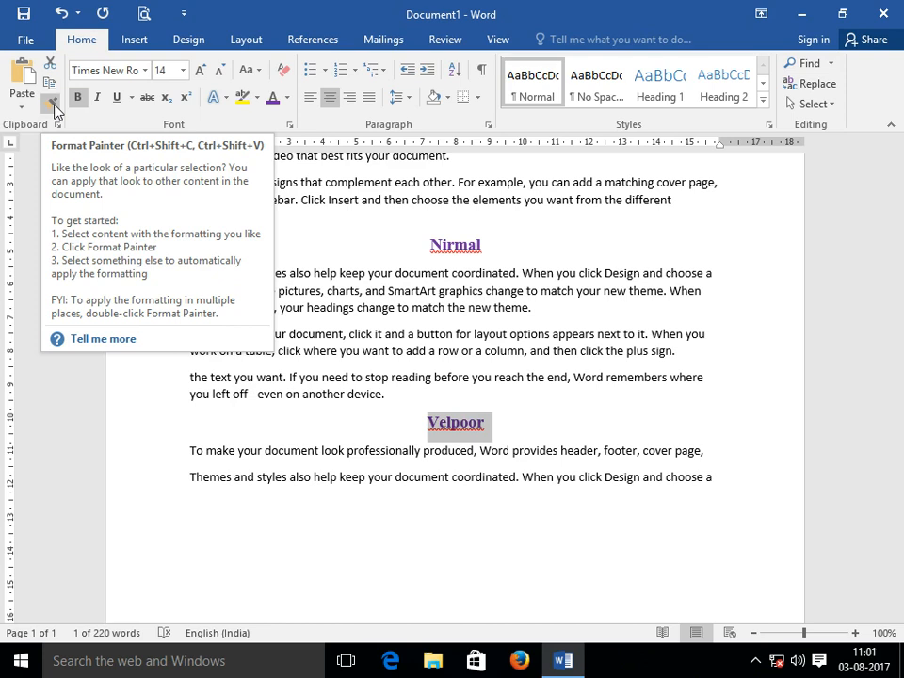
Pick up the Velpoor heading's formatting again and click the first line under Armoor.
{"action": "left_click", "coordinate": [54, 102]}
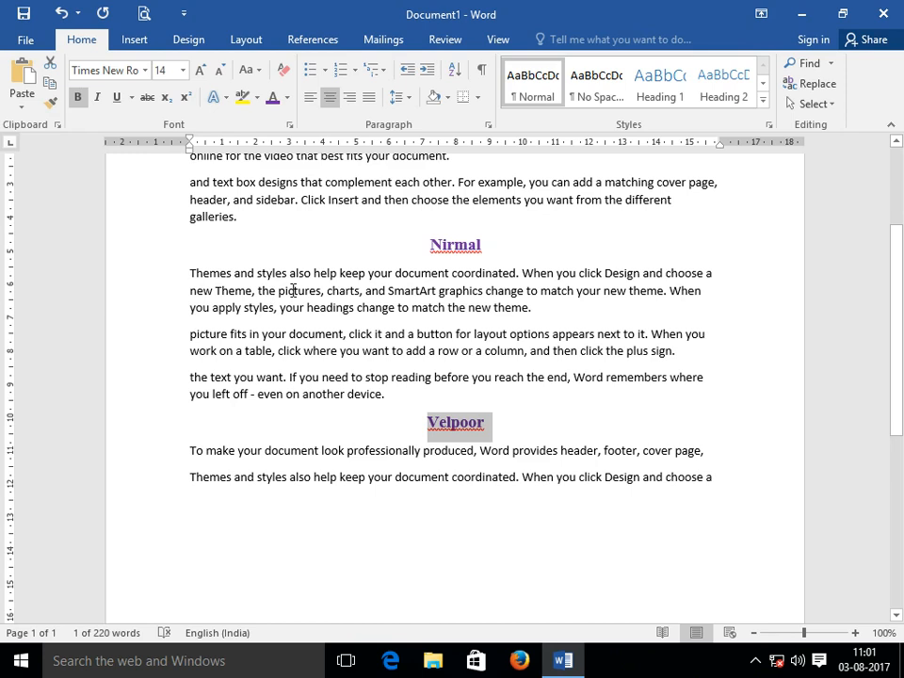
{"action": "scroll", "coordinate": [292, 288], "scroll_direction": "up", "scroll_amount": 5}
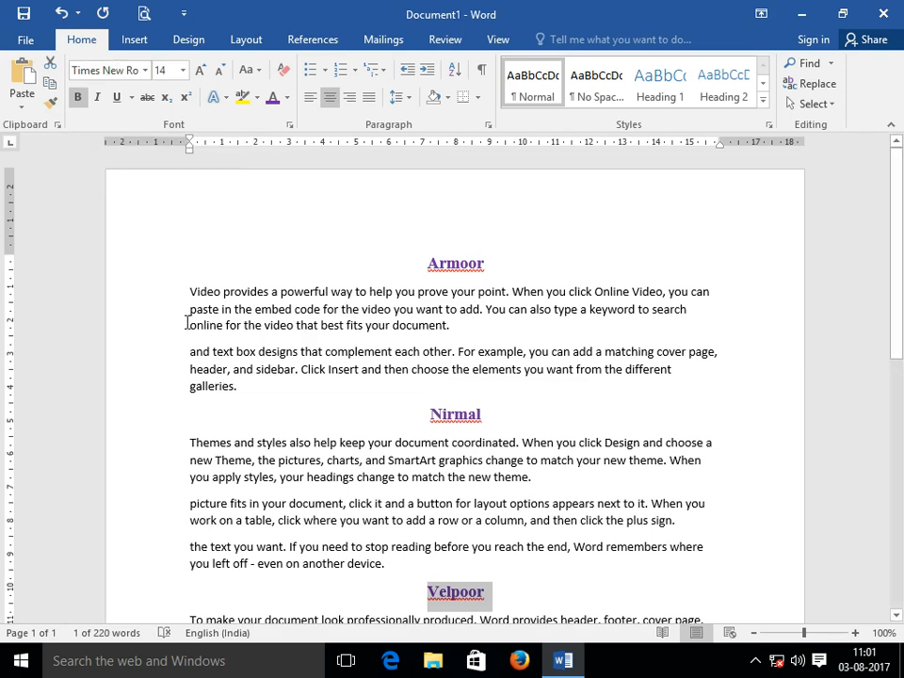
{"action": "left_click", "coordinate": [168, 296]}
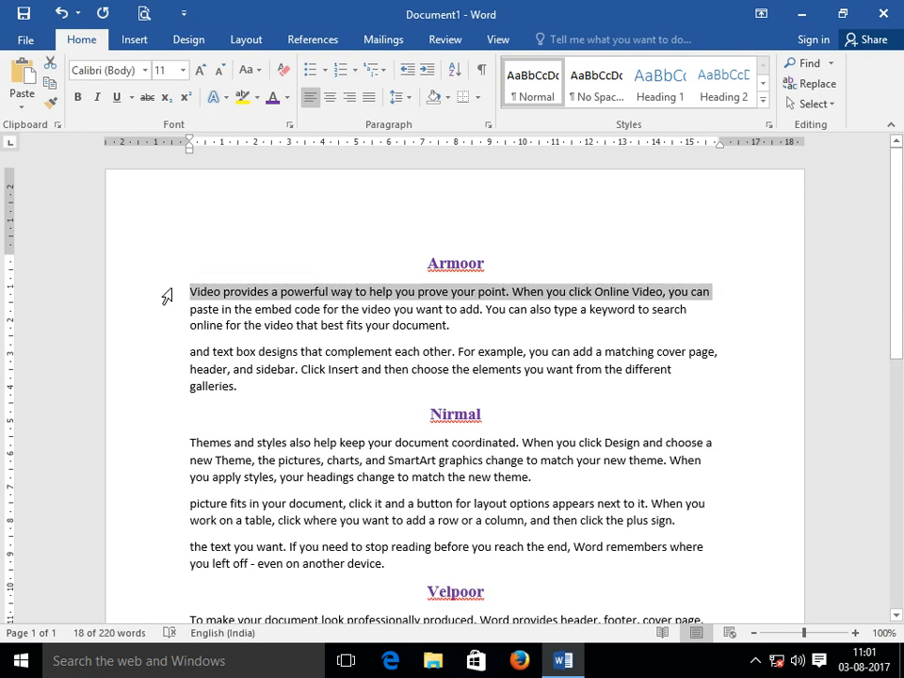
Set the first two lines under Armoor in the Bell MT font.
{"action": "left_click_drag", "start_coordinate": [168, 297], "coordinate": [167, 319]}
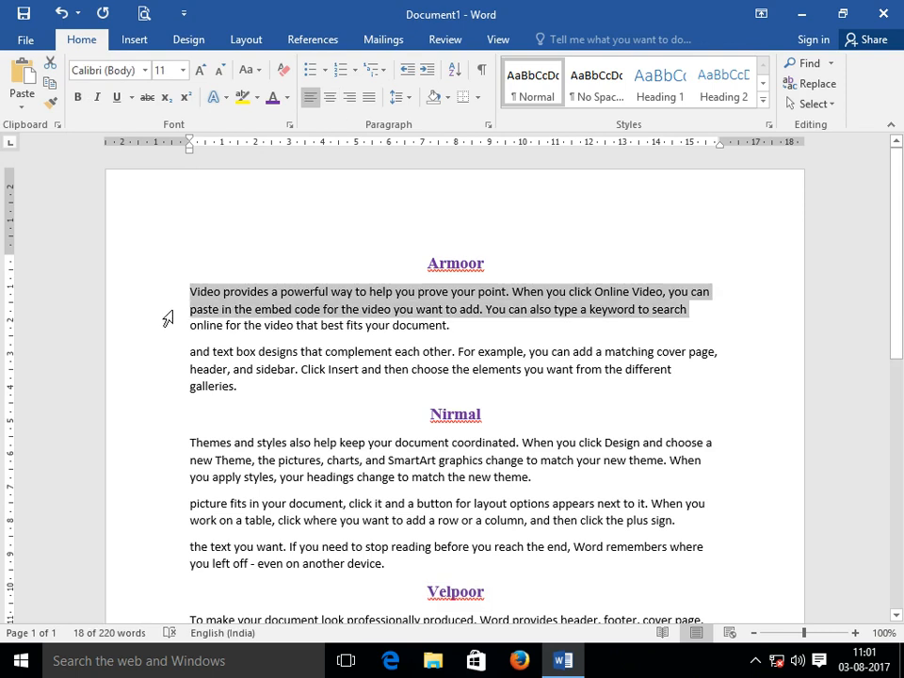
{"action": "left_click", "coordinate": [146, 71]}
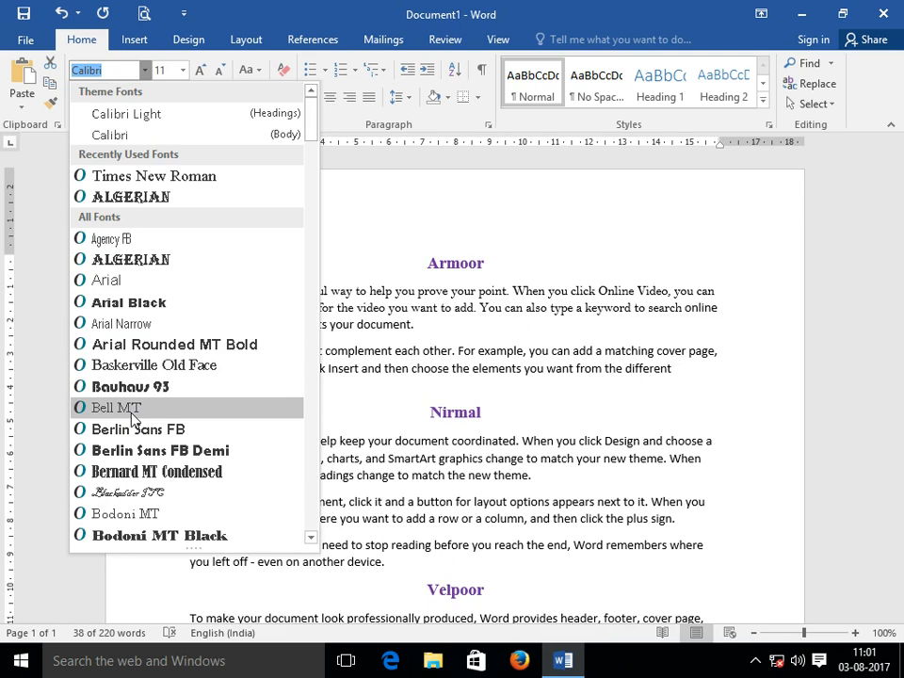
{"action": "left_click", "coordinate": [132, 415]}
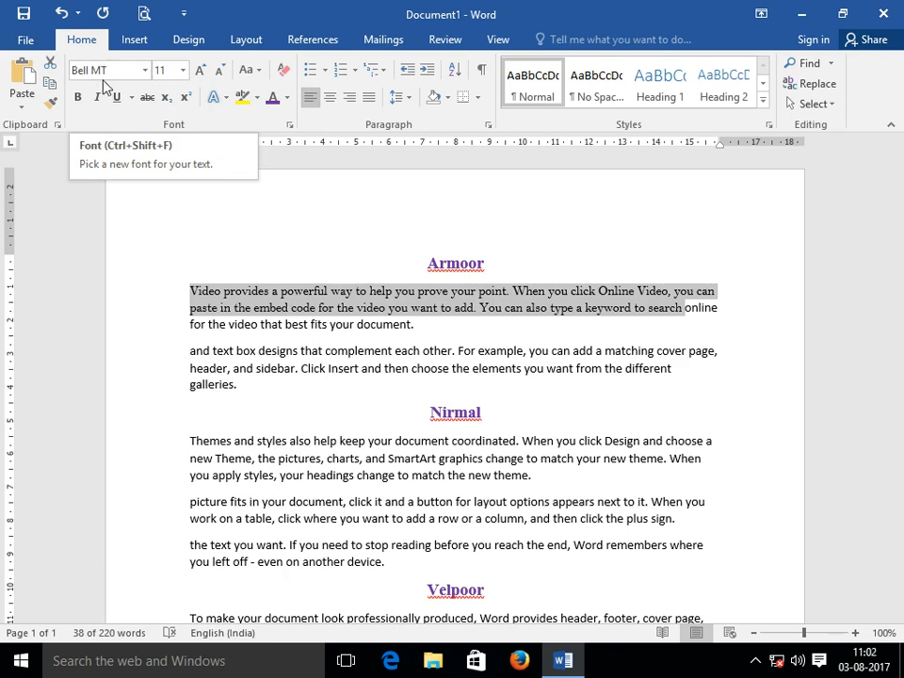
Leave the size list at 11, then grow the selected lines one step to 12 pt.
{"action": "left_click", "coordinate": [183, 71]}
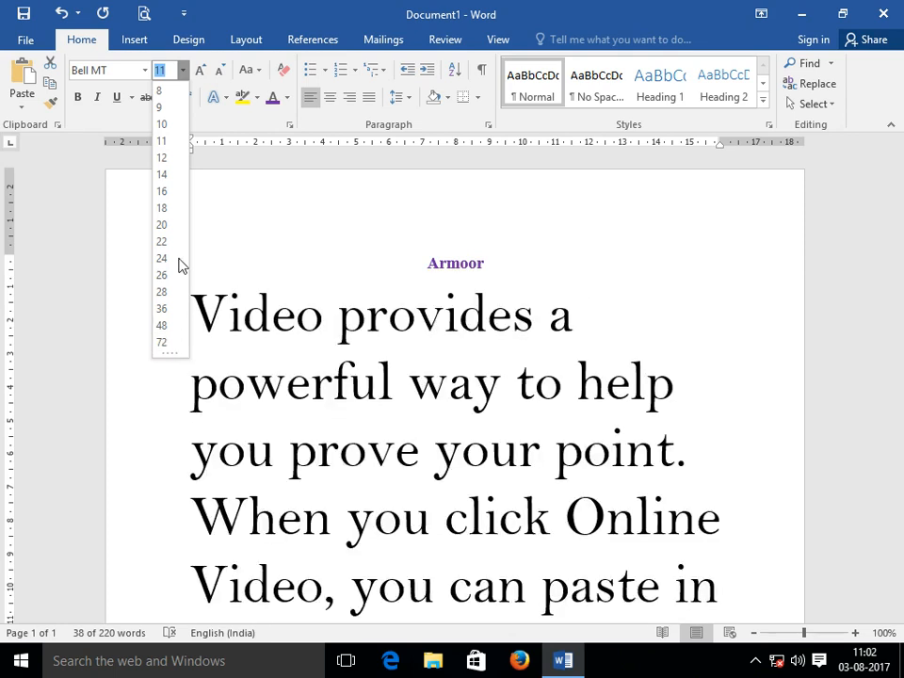
{"action": "left_click", "coordinate": [183, 71]}
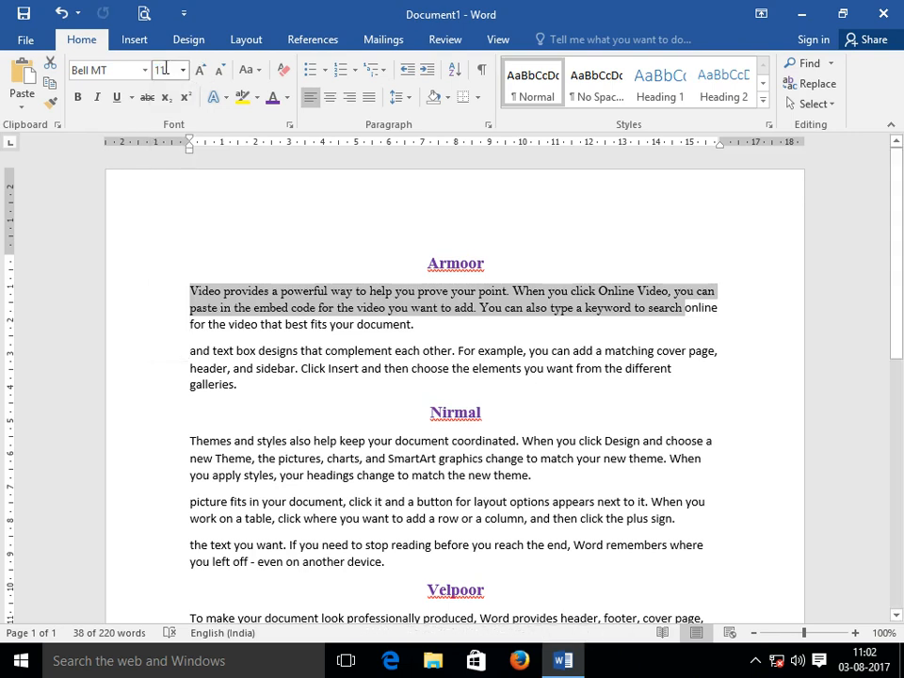
{"action": "left_click", "coordinate": [185, 77]}
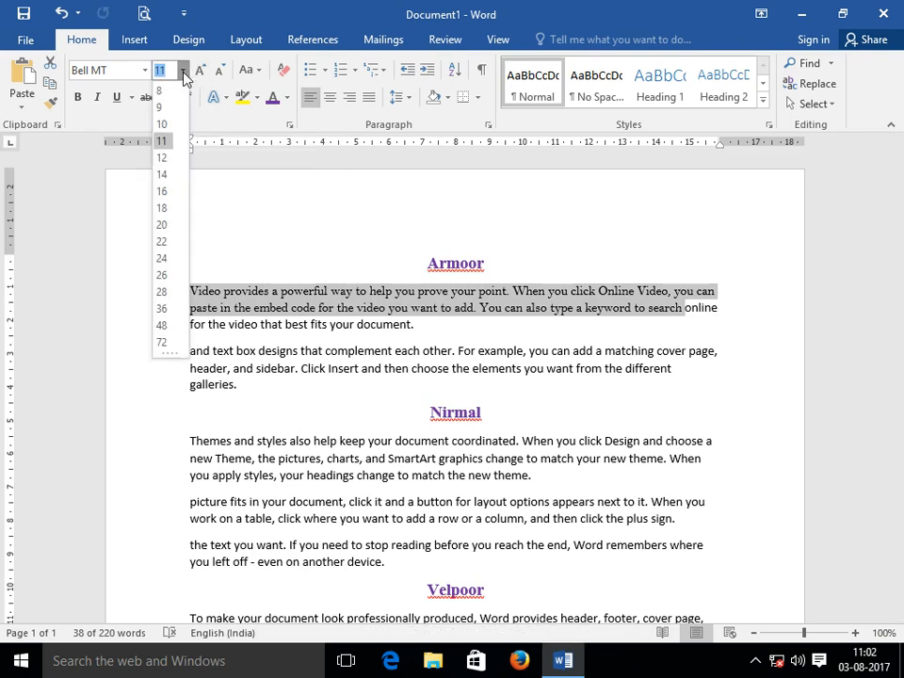
{"action": "left_click", "coordinate": [183, 71]}
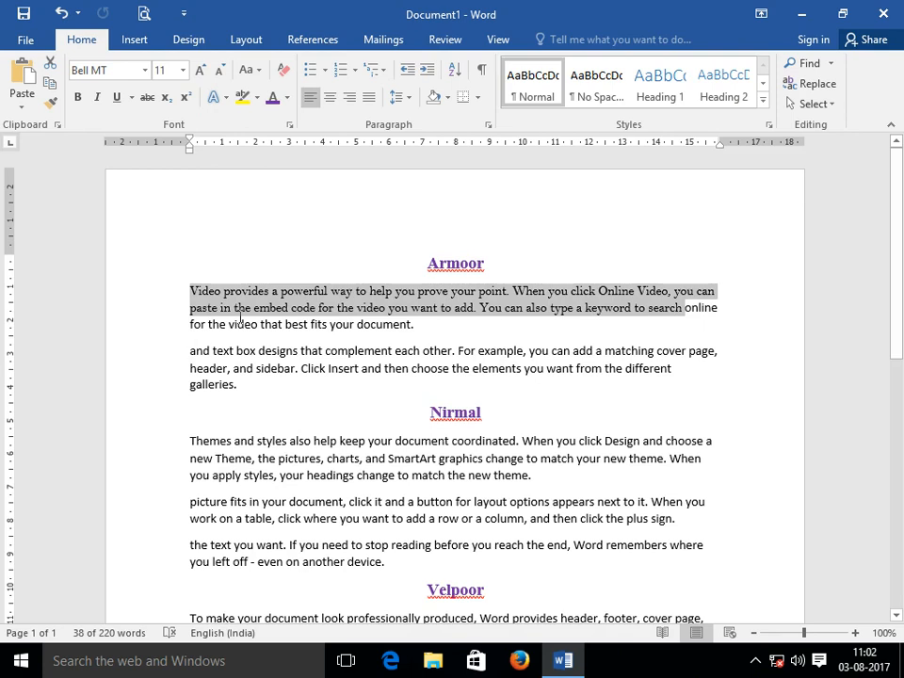
{"action": "key", "text": "ctrl+shift+period"}
{"action": "key", "text": "ctrl+shift+period"}
{"action": "key", "text": "ctrl+shift+period"}
{"action": "key", "text": "ctrl+shift+period"}
{"action": "key", "text": "ctrl+shift+period"}
{"action": "key", "text": "ctrl+shift+period"}
{"action": "key", "text": "ctrl+shift+period"}
{"action": "key", "text": "ctrl+shift+period"}
{"action": "key", "text": "ctrl+shift+period"}
{"action": "key", "text": "ctrl+shift+period"}
{"action": "key", "text": "ctrl+shift+period"}
{"action": "key", "text": "ctrl+shift+period"}
{"action": "key", "text": "ctrl+shift+period"}
{"action": "key", "text": "ctrl+shift+period"}
{"action": "key", "text": "ctrl+shift+period"}
{"action": "key", "text": "ctrl+shift+period"}
{"action": "key", "text": "ctrl+shift+period"}
{"action": "key", "text": "ctrl+shift+period"}
{"action": "key", "text": "ctrl+shift+period"}
{"action": "key", "text": "ctrl+shift+period"}
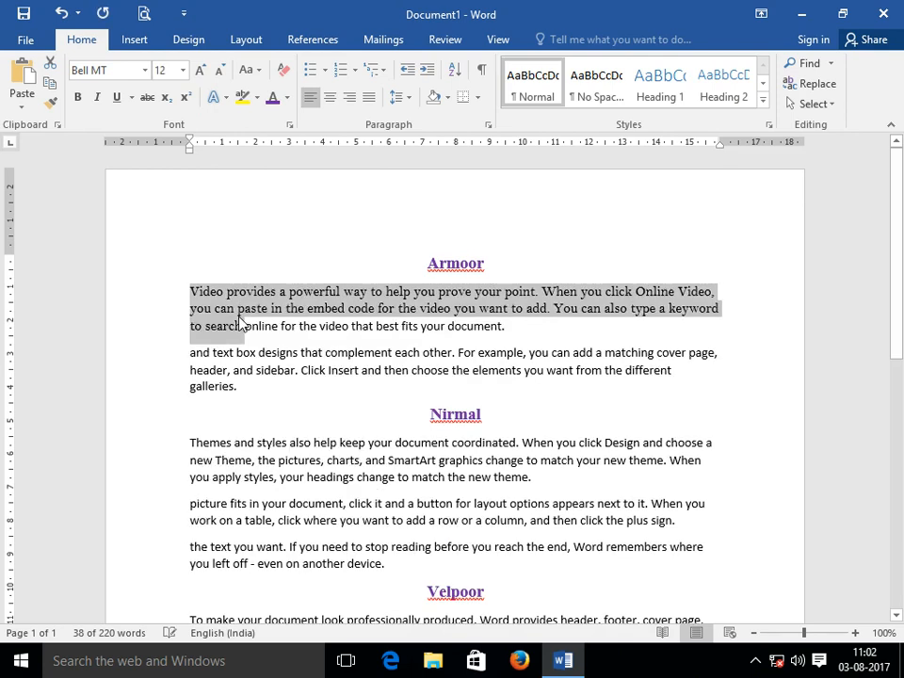
{"action": "key", "text": "ctrl+shift+period"}
{"action": "key", "text": "ctrl+shift+period"}
{"action": "key", "text": "ctrl+shift+period"}
{"action": "key", "text": "ctrl+shift+period"}
{"action": "key", "text": "ctrl+shift+period"}
{"action": "key", "text": "ctrl+shift+period"}
{"action": "key", "text": "ctrl+shift+period"}
{"action": "key", "text": "ctrl+shift+period"}
{"action": "key", "text": "ctrl+shift+period"}
{"action": "key", "text": "ctrl+shift+period"}
{"action": "key", "text": "ctrl+shift+period"}
{"action": "key", "text": "ctrl+shift+period"}
{"action": "key", "text": "ctrl+shift+period"}
{"action": "key", "text": "ctrl+shift+period"}
{"action": "key", "text": "ctrl+shift+period"}
{"action": "key", "text": "ctrl+shift+period"}
{"action": "key", "text": "ctrl+shift+period"}
{"action": "key", "text": "ctrl+shift+period"}
{"action": "key", "text": "ctrl+shift+period"}
{"action": "key", "text": "ctrl+shift+period"}
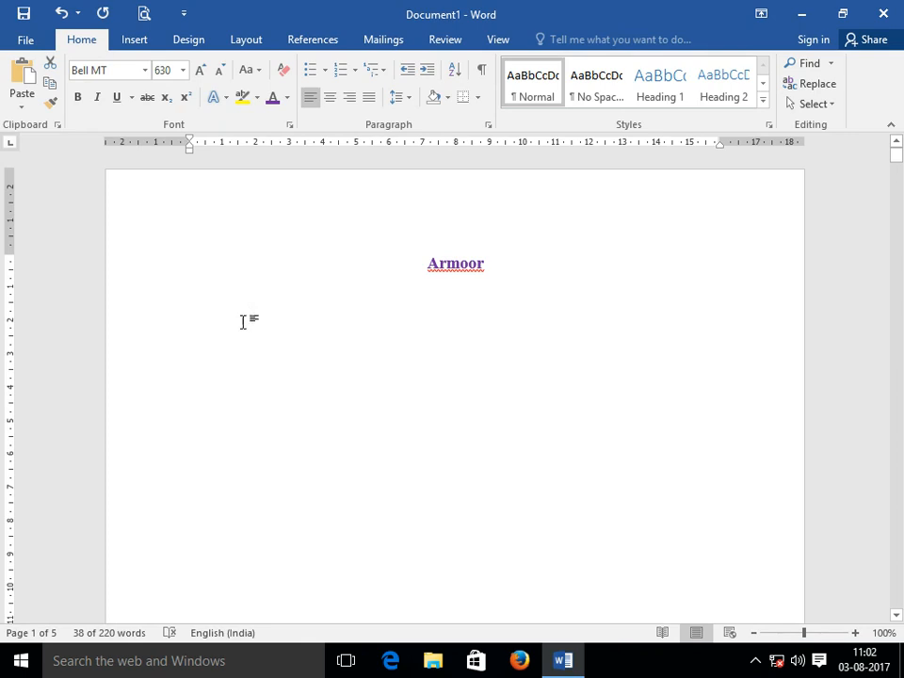
{"action": "scroll", "coordinate": [448, 441], "scroll_direction": "down", "scroll_amount": 3}
{"action": "scroll", "coordinate": [448, 441], "scroll_direction": "down", "scroll_amount": 6}
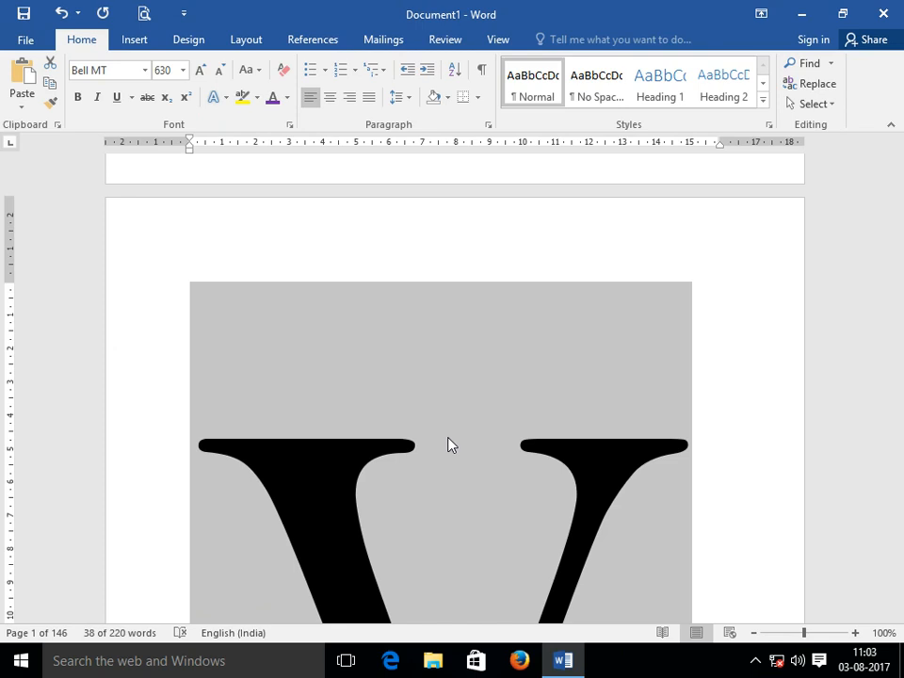
{"action": "key", "text": "ctrl+shift+comma"}
{"action": "key", "text": "ctrl+shift+comma"}
{"action": "key", "text": "ctrl+shift+comma"}
{"action": "key", "text": "ctrl+shift+comma"}
{"action": "key", "text": "ctrl+shift+comma"}
{"action": "key", "text": "ctrl+shift+comma"}
{"action": "key", "text": "ctrl+shift+comma"}
{"action": "key", "text": "ctrl+shift+comma"}
{"action": "key", "text": "ctrl+shift+comma"}
{"action": "key", "text": "ctrl+shift+comma"}
{"action": "key", "text": "ctrl+shift+comma"}
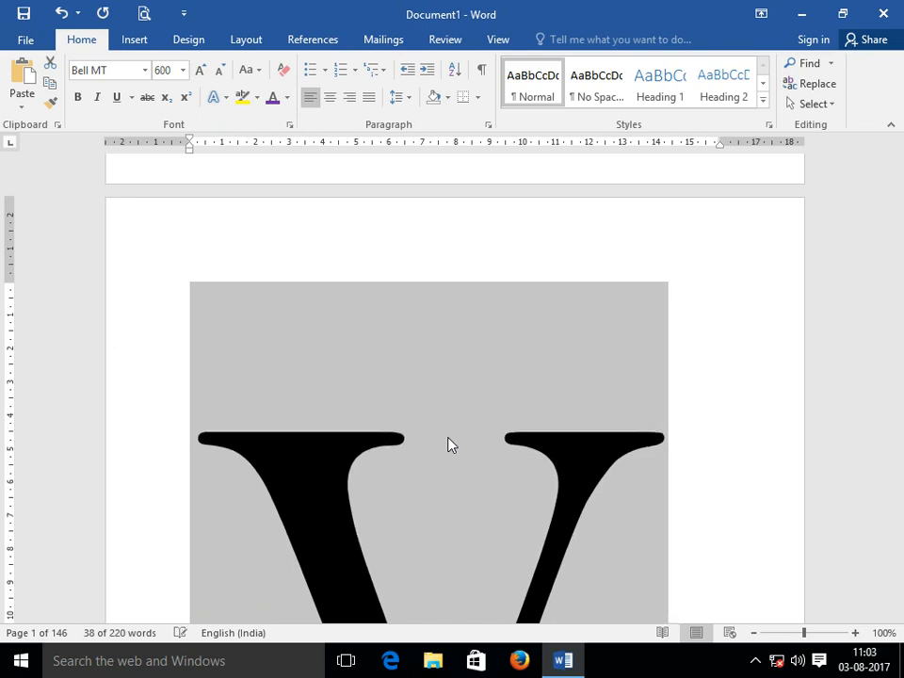
{"action": "key", "text": "ctrl+shift+comma"}
{"action": "key", "text": "ctrl+shift+comma"}
{"action": "key", "text": "ctrl+shift+comma"}
{"action": "key", "text": "ctrl+shift+comma"}
{"action": "key", "text": "ctrl+shift+comma"}
{"action": "key", "text": "ctrl+shift+comma"}
{"action": "key", "text": "ctrl+shift+comma"}
{"action": "key", "text": "ctrl+shift+comma"}
{"action": "key", "text": "ctrl+shift+comma"}
{"action": "key", "text": "ctrl+shift+comma"}
{"action": "key", "text": "ctrl+shift+comma"}
{"action": "key", "text": "ctrl+shift+comma"}
{"action": "key", "text": "ctrl+shift+comma"}
{"action": "key", "text": "ctrl+shift+comma"}
{"action": "key", "text": "ctrl+shift+comma"}
{"action": "key", "text": "ctrl+shift+comma"}
{"action": "key", "text": "ctrl+shift+comma"}
{"action": "key", "text": "ctrl+shift+comma"}
{"action": "key", "text": "ctrl+shift+comma"}
{"action": "key", "text": "ctrl+shift+comma"}
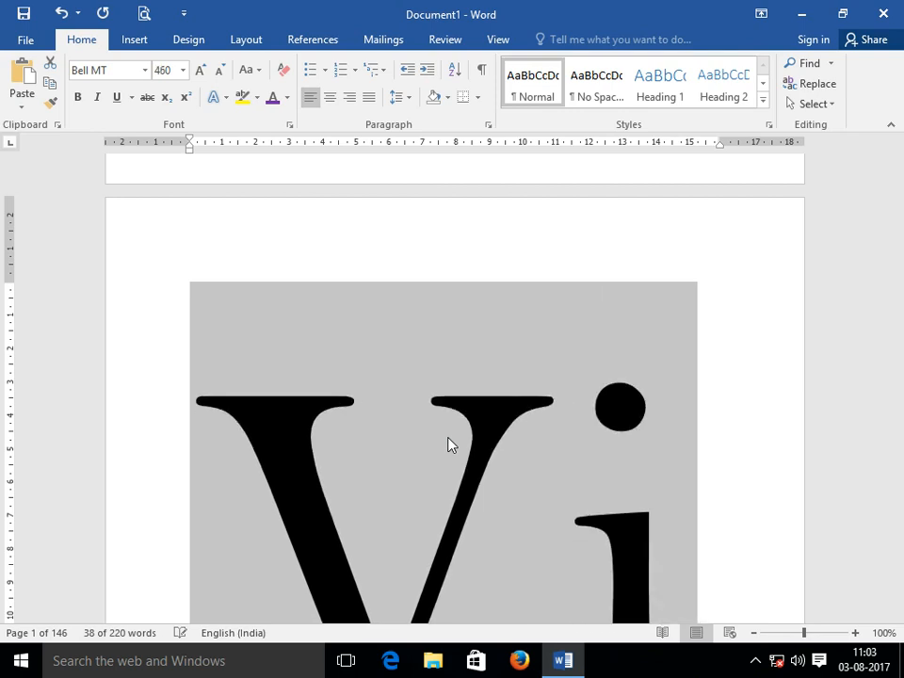
{"action": "key", "text": "ctrl+shift+comma"}
{"action": "key", "text": "ctrl+shift+comma"}
{"action": "key", "text": "ctrl+shift+comma"}
{"action": "key", "text": "ctrl+shift+comma"}
{"action": "key", "text": "ctrl+shift+comma"}
{"action": "key", "text": "ctrl+shift+comma"}
{"action": "key", "text": "ctrl+shift+comma"}
{"action": "key", "text": "ctrl+shift+comma"}
{"action": "key", "text": "ctrl+shift+comma"}
{"action": "key", "text": "ctrl+shift+comma"}
{"action": "key", "text": "ctrl+shift+comma"}
{"action": "key", "text": "ctrl+shift+comma"}
{"action": "key", "text": "ctrl+shift+comma"}
{"action": "key", "text": "ctrl+shift+comma"}
{"action": "key", "text": "ctrl+shift+comma"}
{"action": "key", "text": "ctrl+shift+comma"}
{"action": "key", "text": "ctrl+shift+comma"}
{"action": "key", "text": "ctrl+shift+comma"}
{"action": "key", "text": "ctrl+shift+comma"}
{"action": "key", "text": "ctrl+shift+comma"}
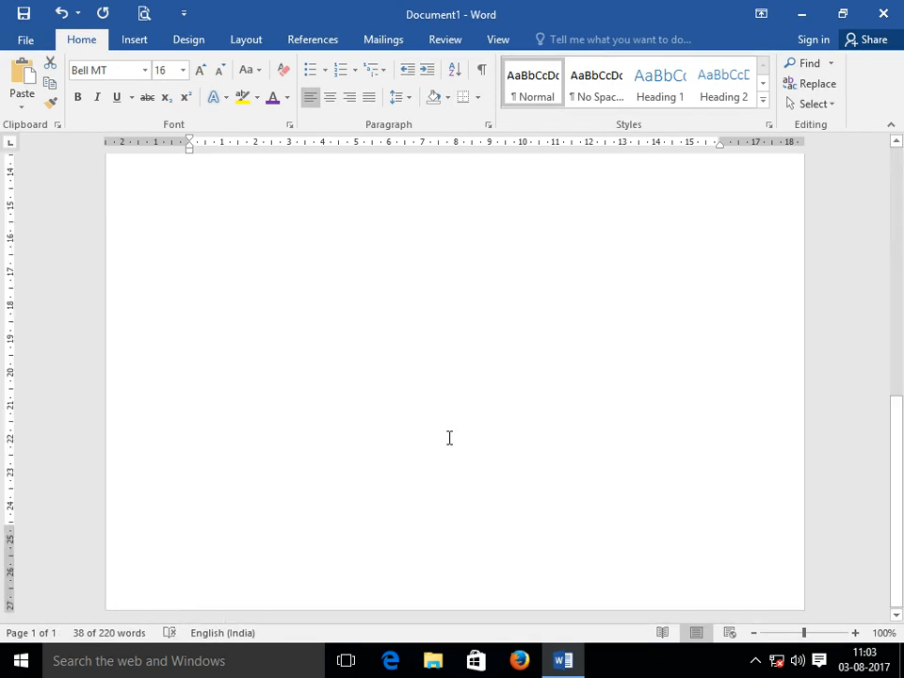
{"action": "key", "text": "ctrl+shift+comma"}
{"action": "key", "text": "ctrl+shift+comma"}
{"action": "key", "text": "ctrl+shift+comma"}
Enlarge the selected Bell MT lines step by step up to 36 pt.
{"action": "scroll", "coordinate": [449, 436], "scroll_direction": "up", "scroll_amount": 10}
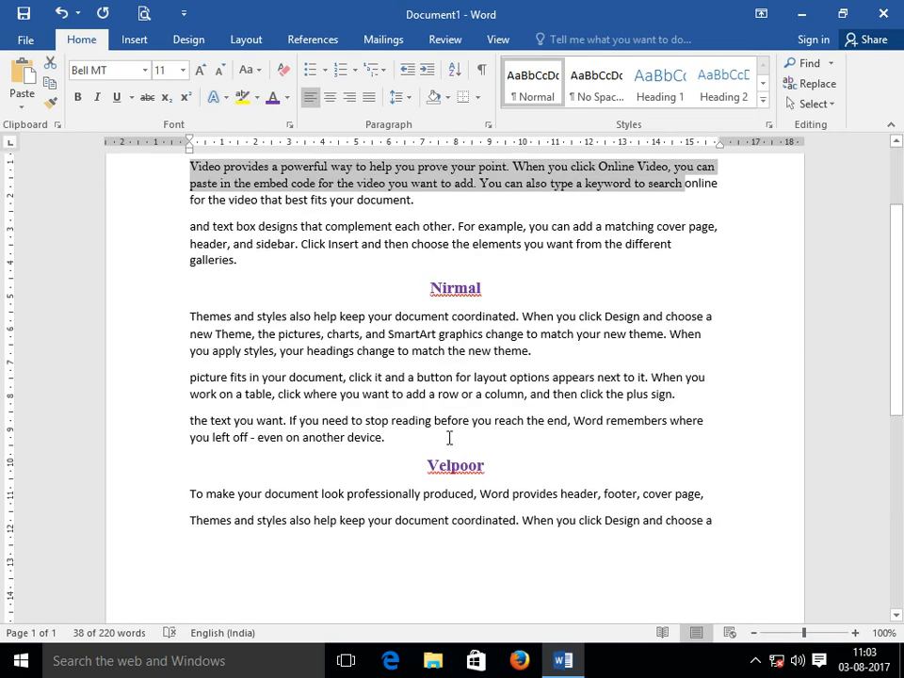
{"action": "scroll", "coordinate": [450, 437], "scroll_direction": "up", "scroll_amount": 1}
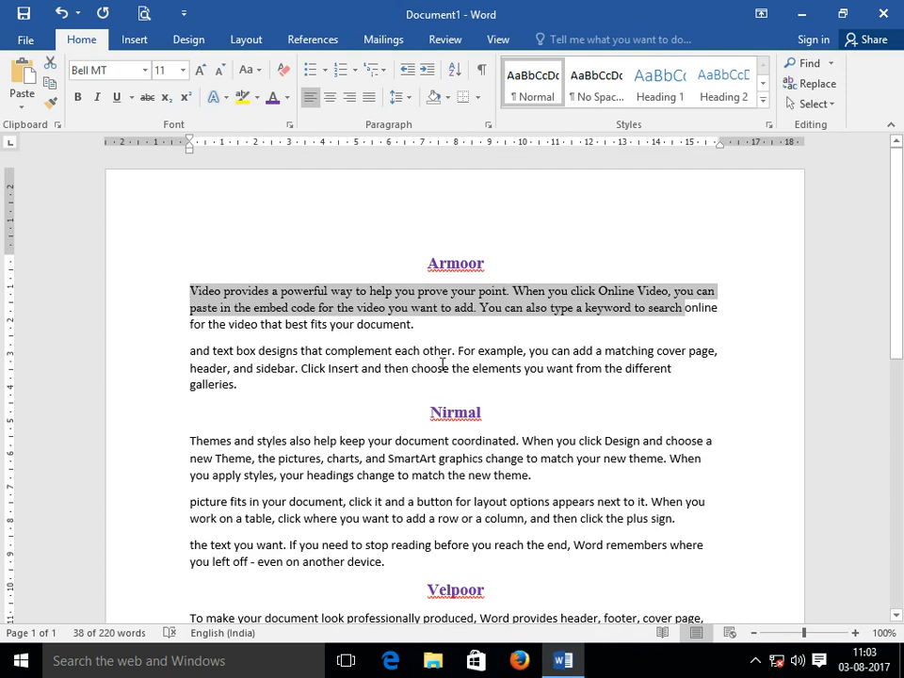
{"action": "left_click", "coordinate": [200, 75]}
{"action": "left_click", "coordinate": [200, 76]}
{"action": "left_click", "coordinate": [200, 76]}
{"action": "left_click", "coordinate": [200, 75]}
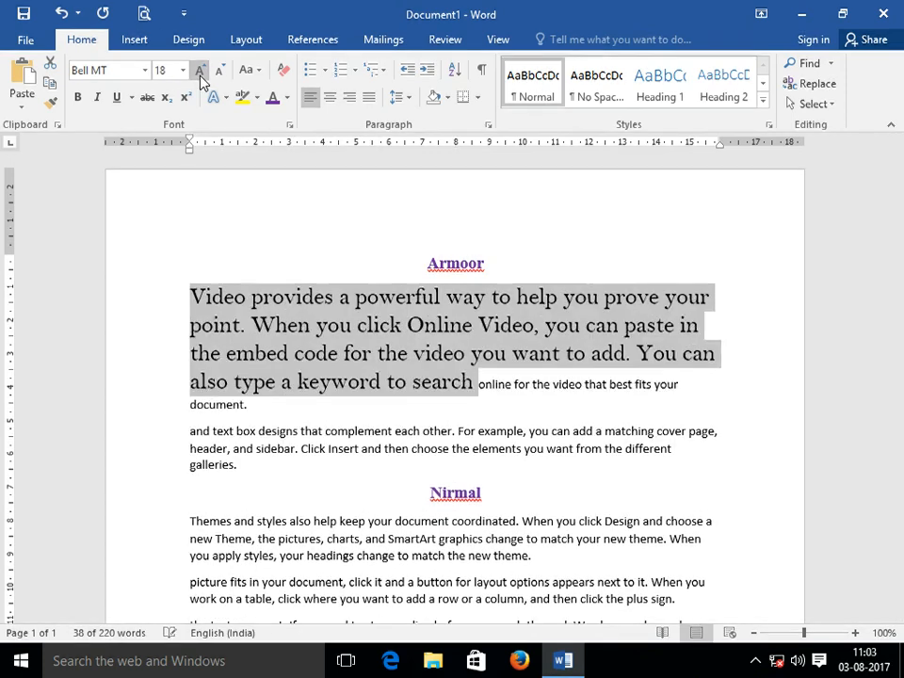
{"action": "left_click", "coordinate": [200, 75]}
{"action": "left_click", "coordinate": [199, 75]}
{"action": "left_click", "coordinate": [199, 76]}
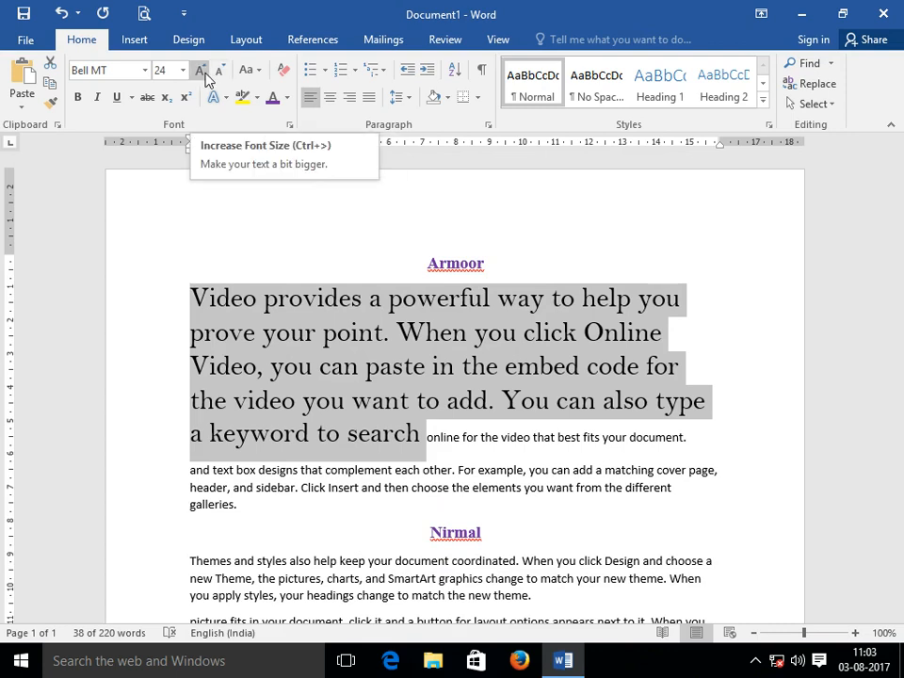
{"action": "left_click", "coordinate": [200, 72]}
{"action": "left_click", "coordinate": [200, 71]}
{"action": "left_click", "coordinate": [201, 72]}
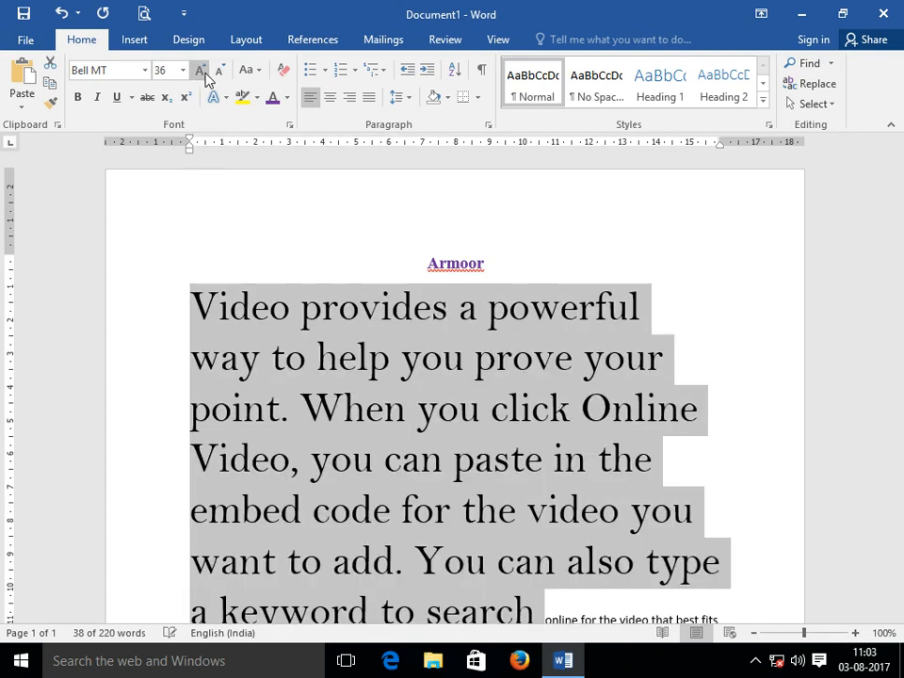
Shrink the lines back down to 16 pt and confirm 16 in the size list.
{"action": "left_click", "coordinate": [225, 71]}
{"action": "left_click", "coordinate": [225, 71]}
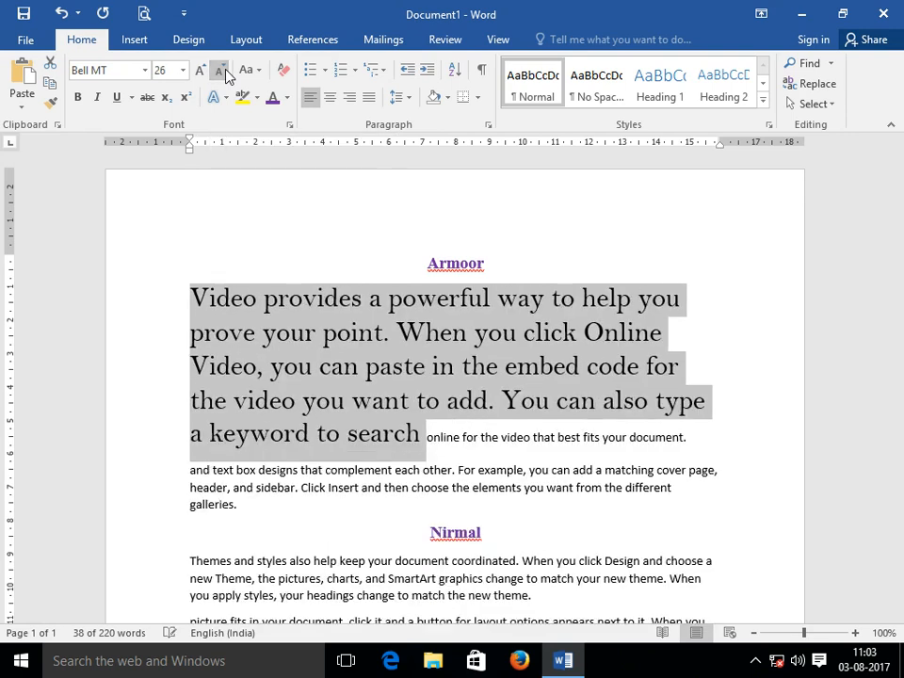
{"action": "left_click", "coordinate": [225, 71]}
{"action": "left_click", "coordinate": [225, 70]}
{"action": "left_click", "coordinate": [225, 71]}
{"action": "left_click", "coordinate": [225, 70]}
{"action": "left_click", "coordinate": [225, 70]}
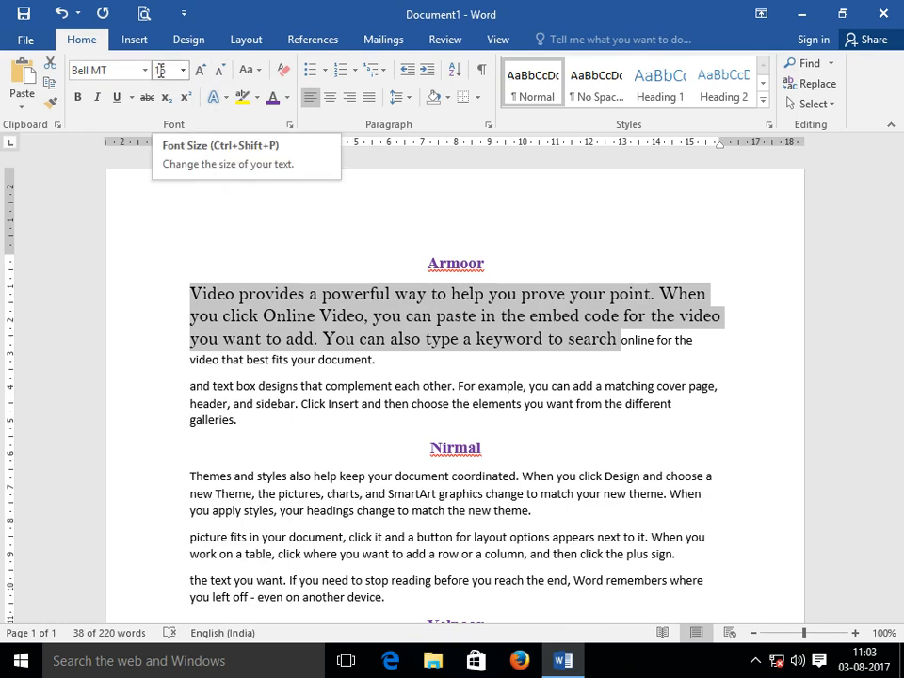
{"action": "left_click", "coordinate": [183, 71]}
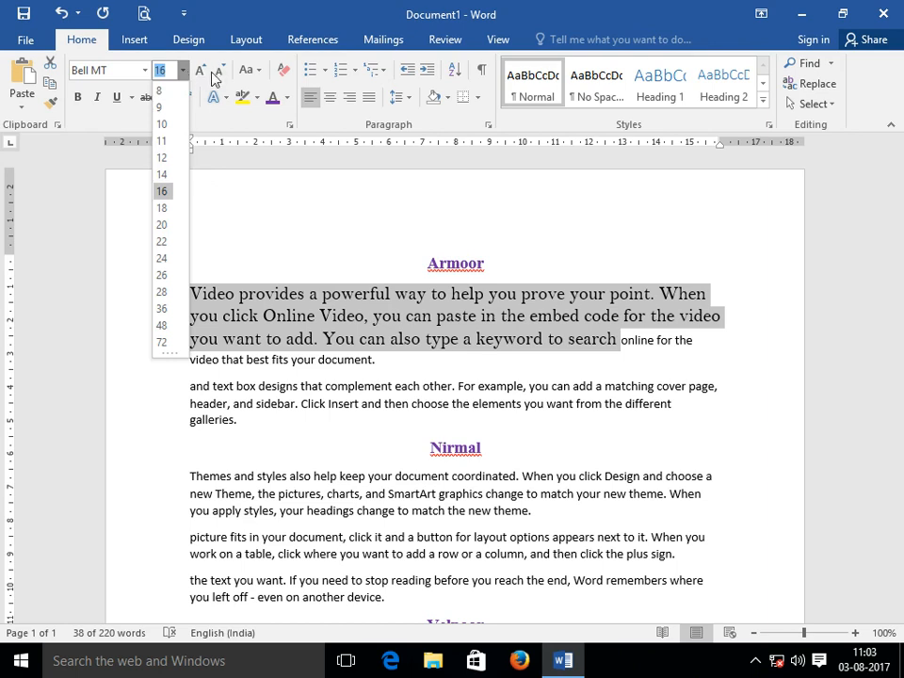
{"action": "left_click", "coordinate": [204, 124]}
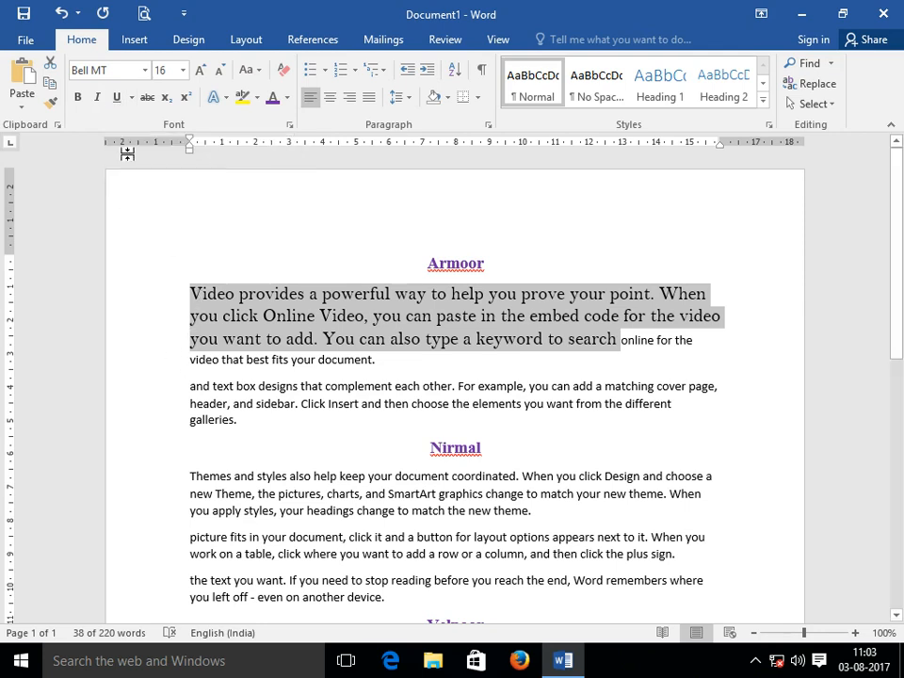
Apply bold and italic to the 16-pt Bell MT lines under Armoor.
{"action": "left_click", "coordinate": [79, 102]}
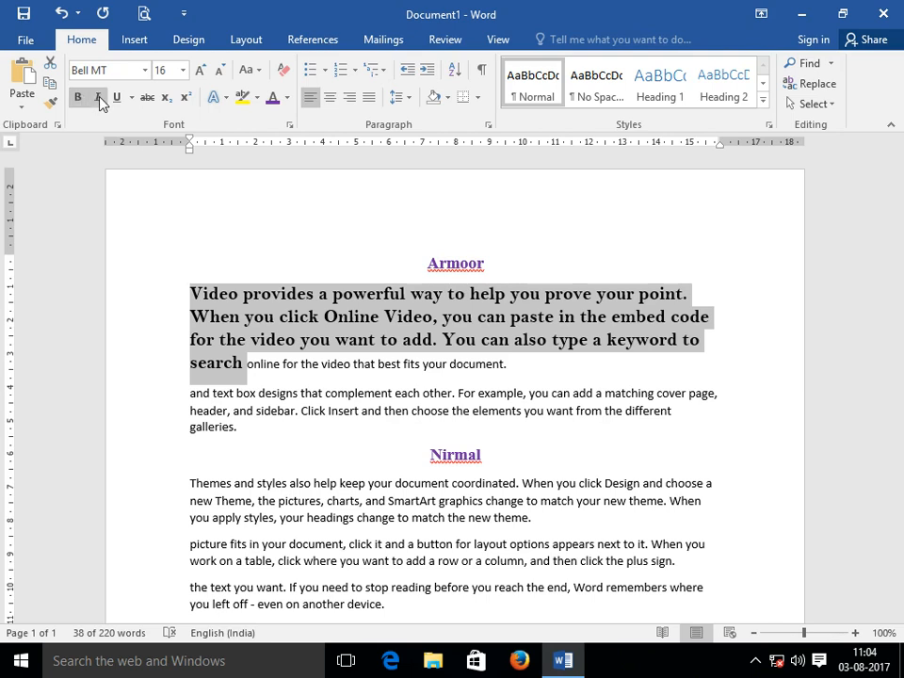
{"action": "left_click", "coordinate": [99, 100]}
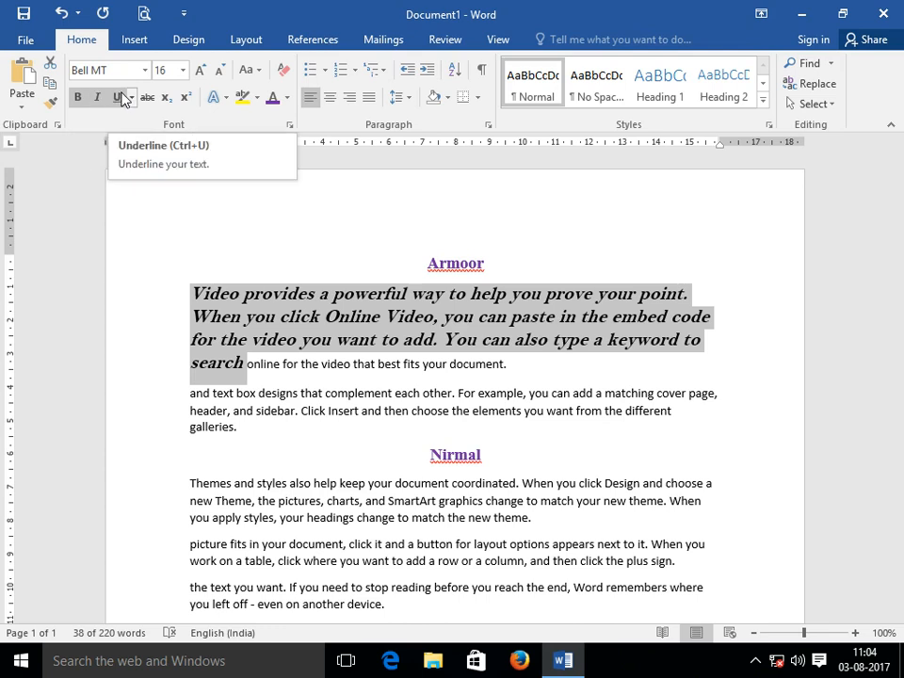
Give the selected paragraph a dashed underline.
{"action": "left_click", "coordinate": [119, 98]}
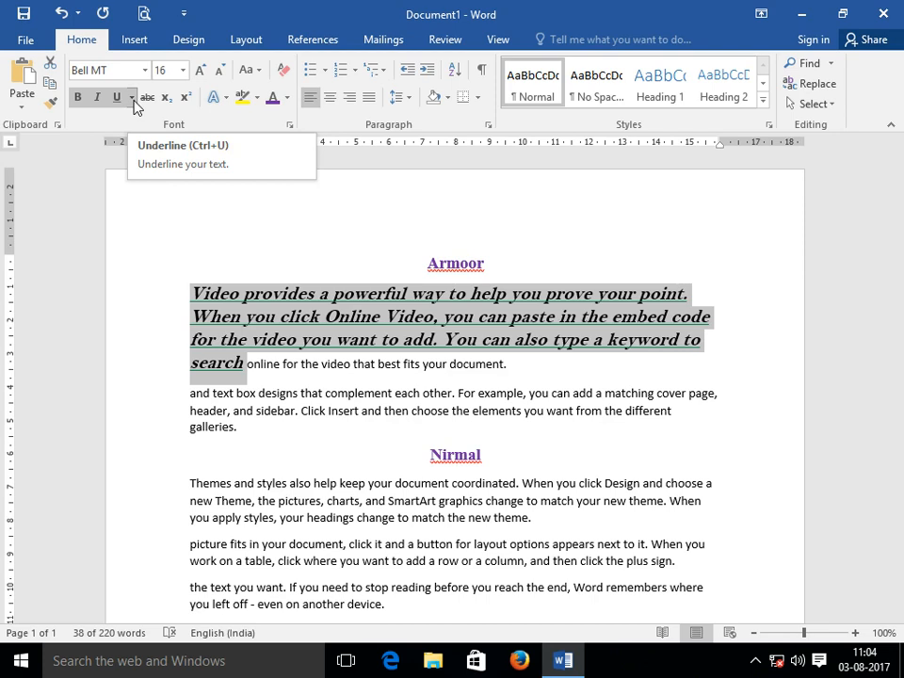
{"action": "left_click", "coordinate": [132, 97]}
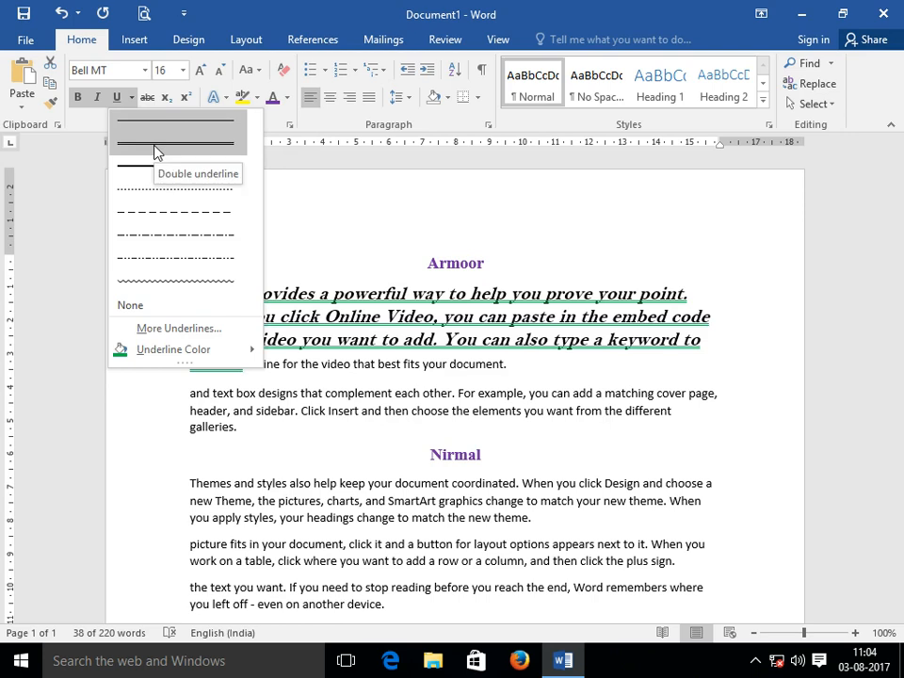
{"action": "left_click", "coordinate": [141, 227]}
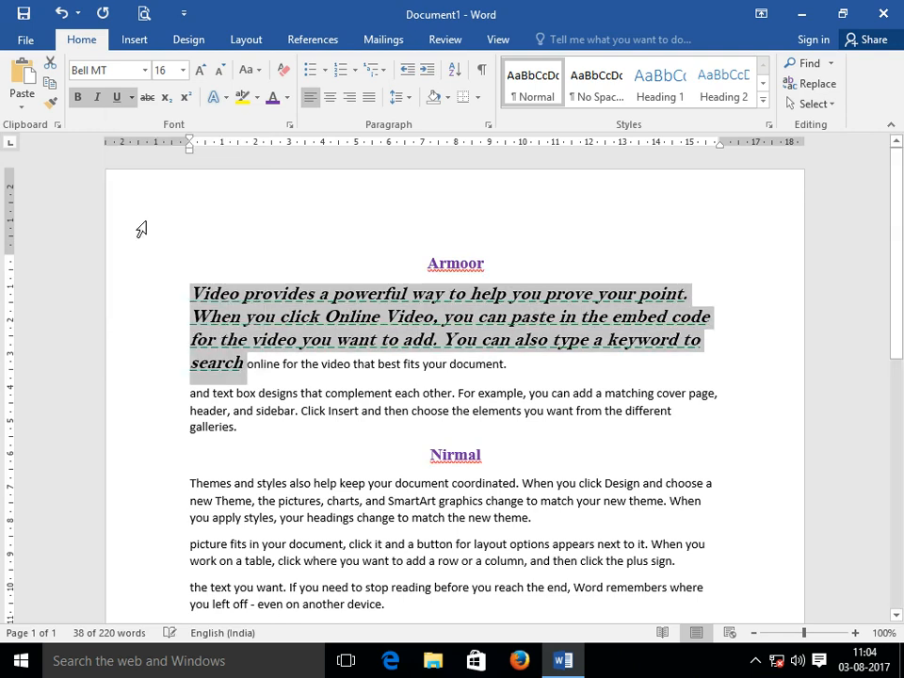
Colour the underline red, then turn the underline off.
{"action": "left_click", "coordinate": [131, 97]}
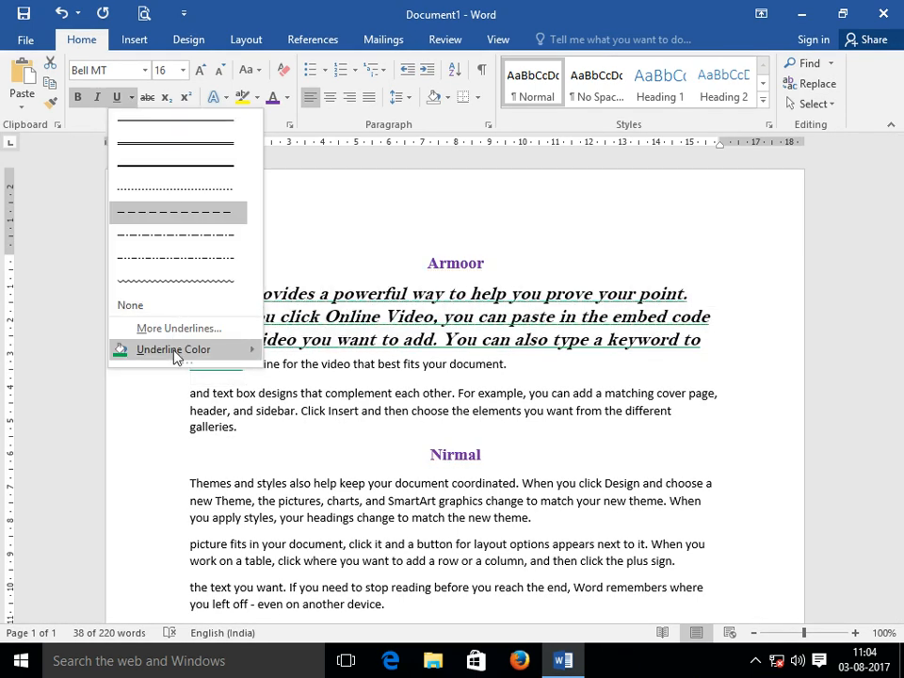
{"action": "mouse_move", "coordinate": [175, 354]}
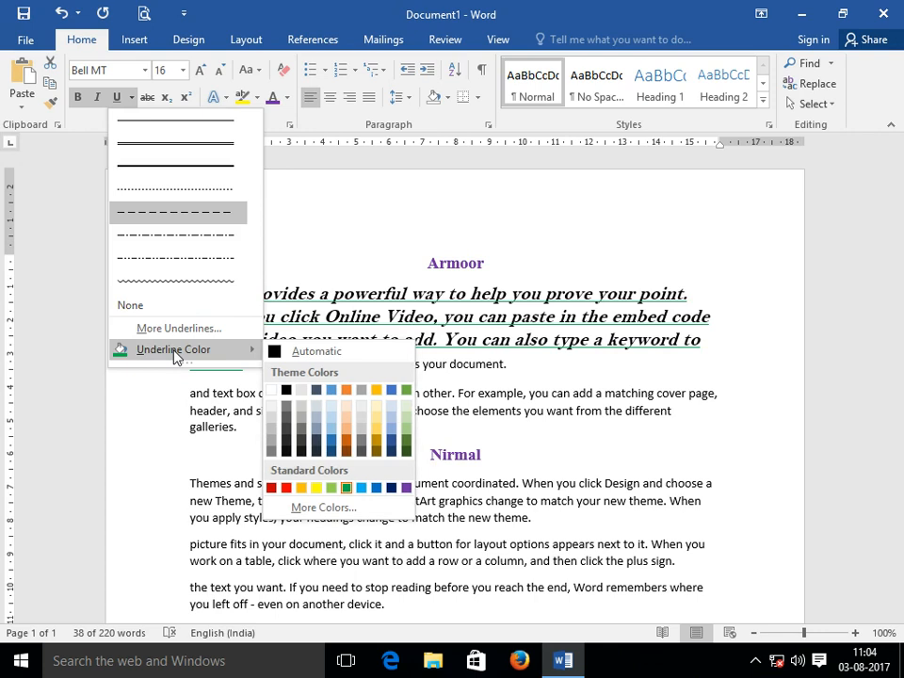
{"action": "left_click", "coordinate": [289, 488]}
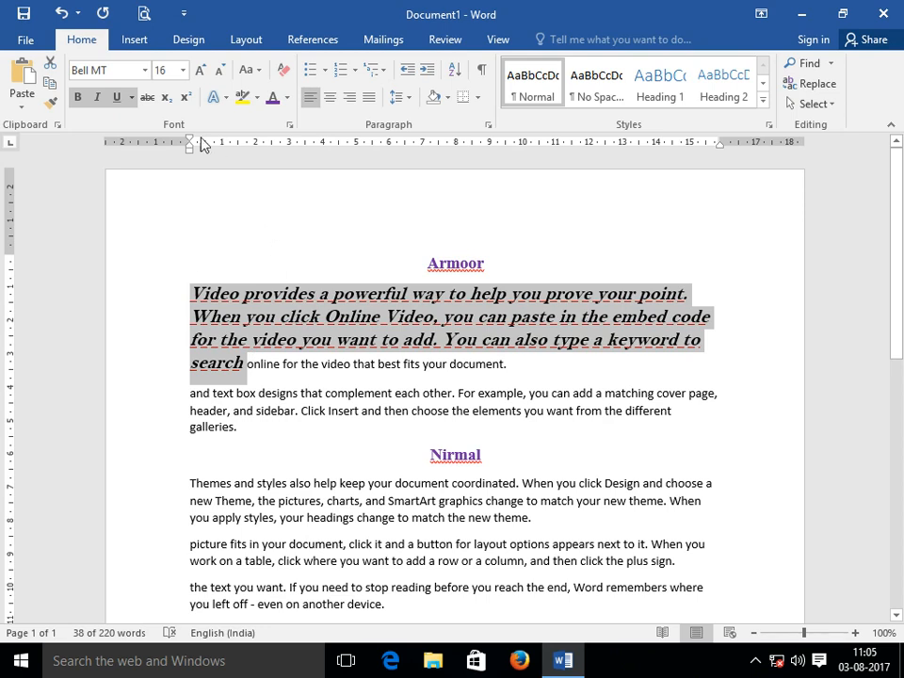
{"action": "left_click", "coordinate": [117, 98]}
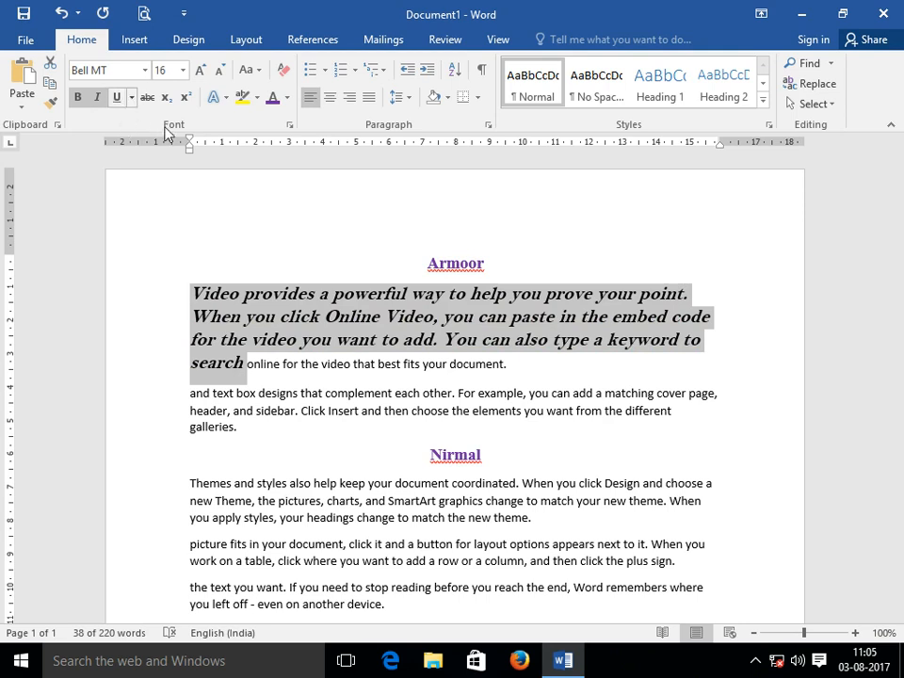
Apply a 'Words only' underline through the Font dialog, then toggle underline off and on.
{"action": "left_click", "coordinate": [289, 128]}
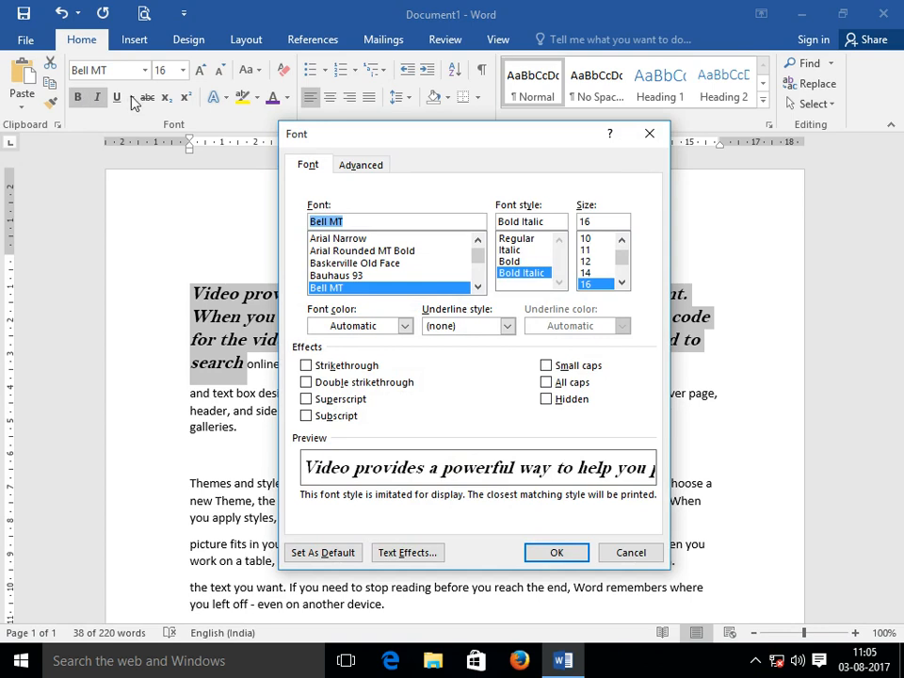
{"action": "left_click", "coordinate": [507, 325]}
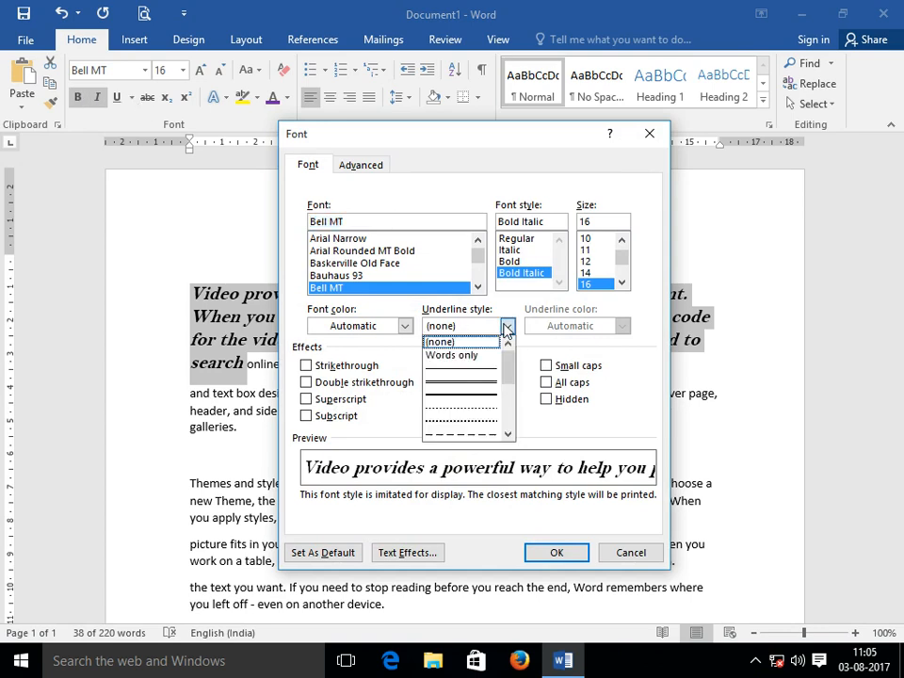
{"action": "left_click", "coordinate": [461, 355]}
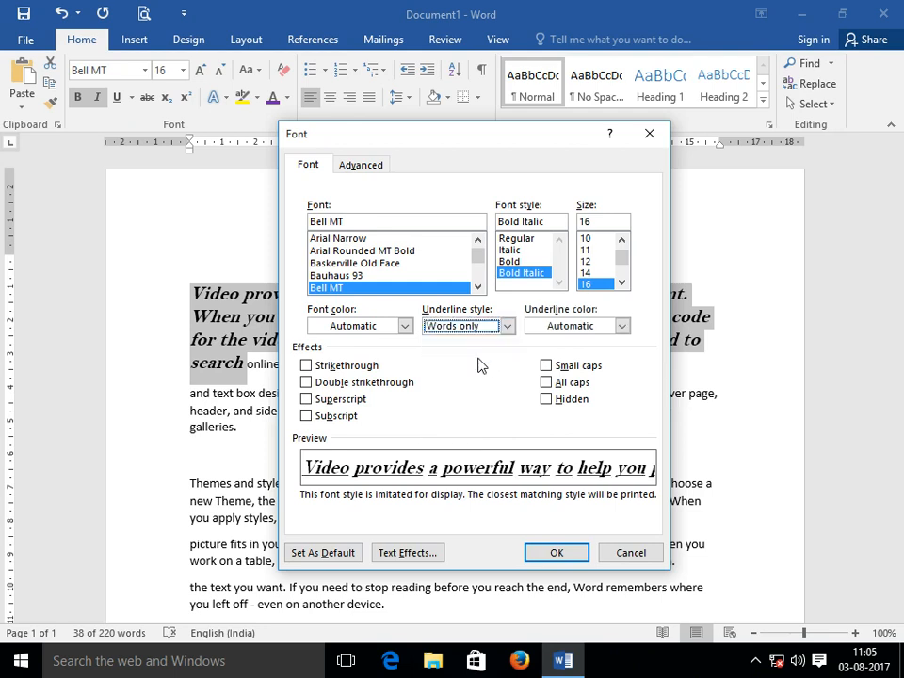
{"action": "left_click", "coordinate": [574, 558]}
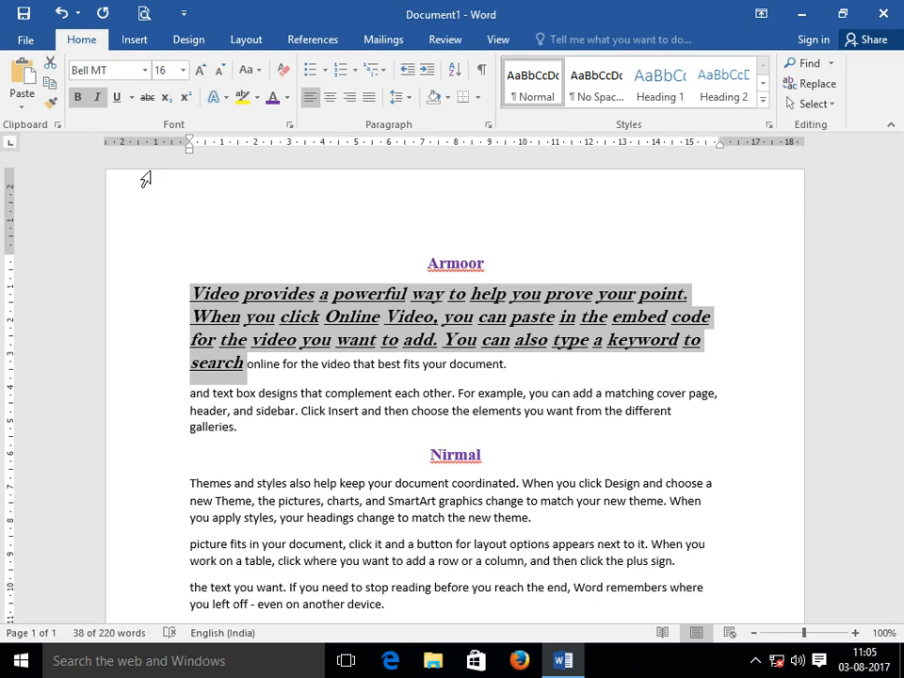
{"action": "left_click", "coordinate": [116, 98]}
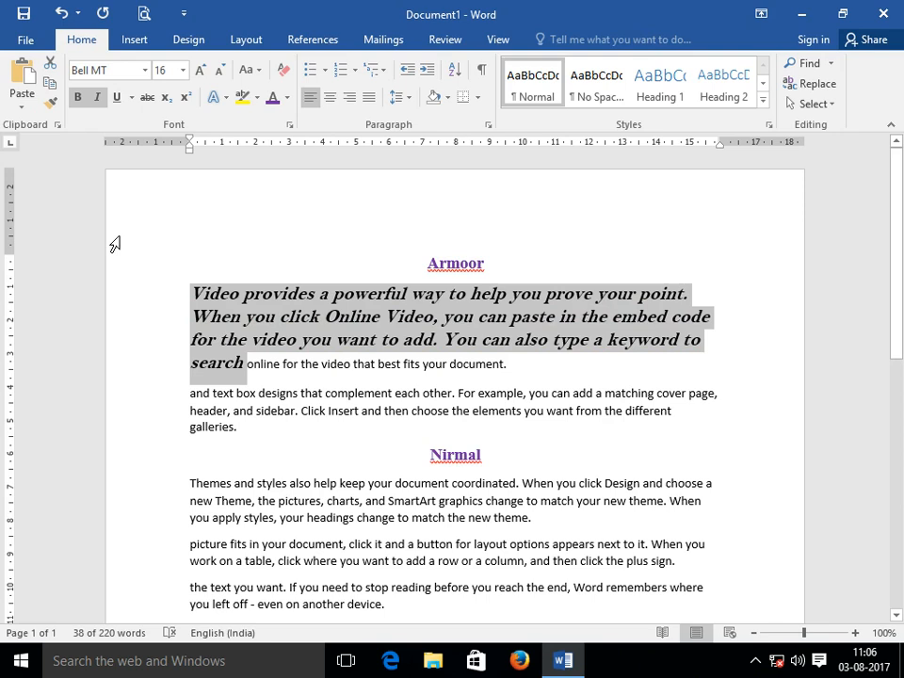
{"action": "key", "text": "ctrl+u"}
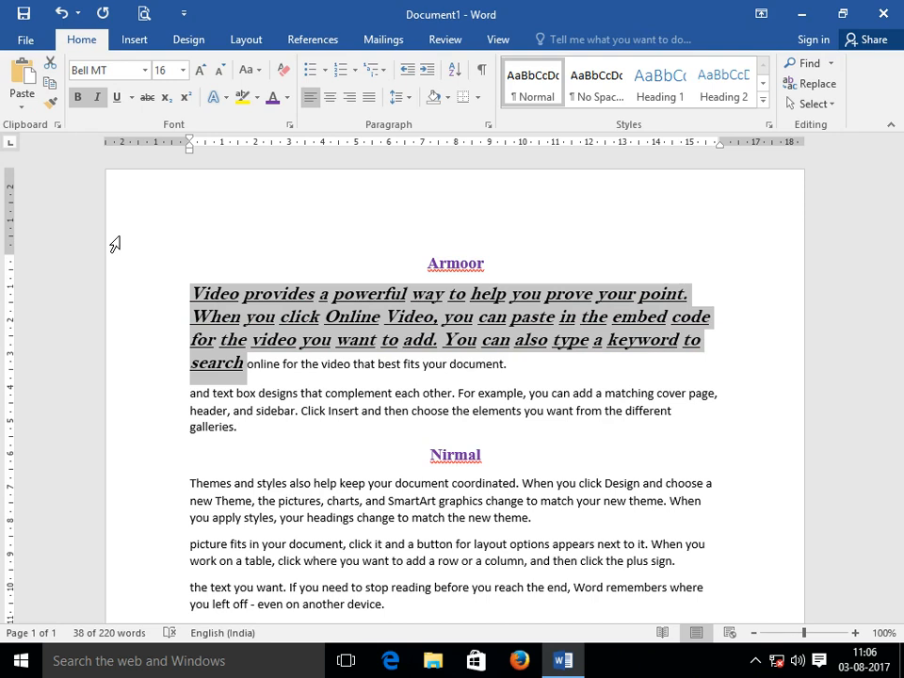
Change the paragraph's underline colour to Green.
{"action": "left_click", "coordinate": [131, 97]}
{"action": "mouse_move", "coordinate": [155, 353]}
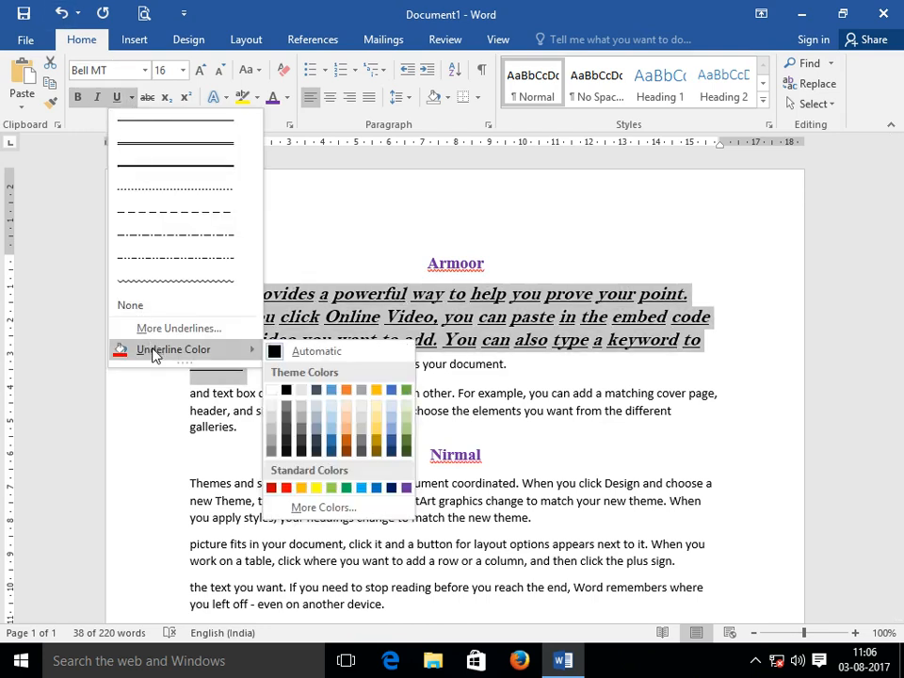
{"action": "left_click", "coordinate": [348, 489]}
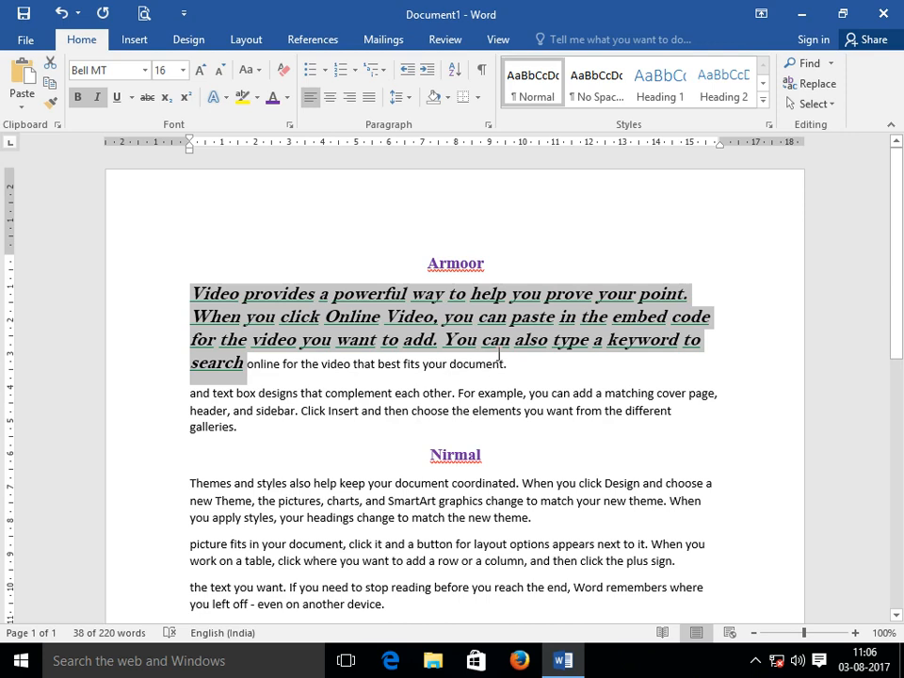
Check the Underline style list in the Font dialog and close it without changes.
{"action": "left_click", "coordinate": [293, 125]}
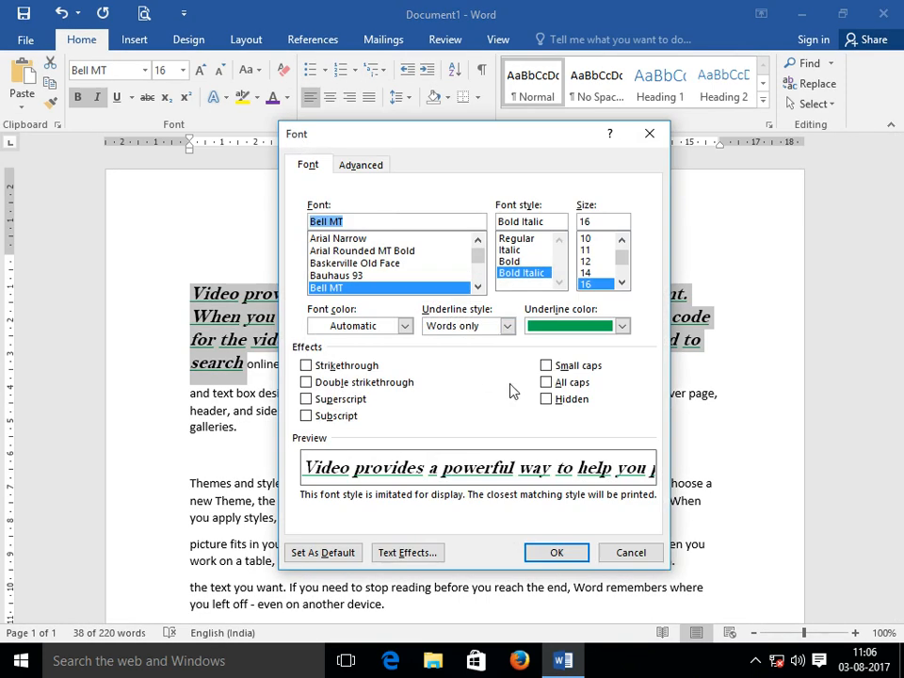
{"action": "left_click", "coordinate": [508, 326]}
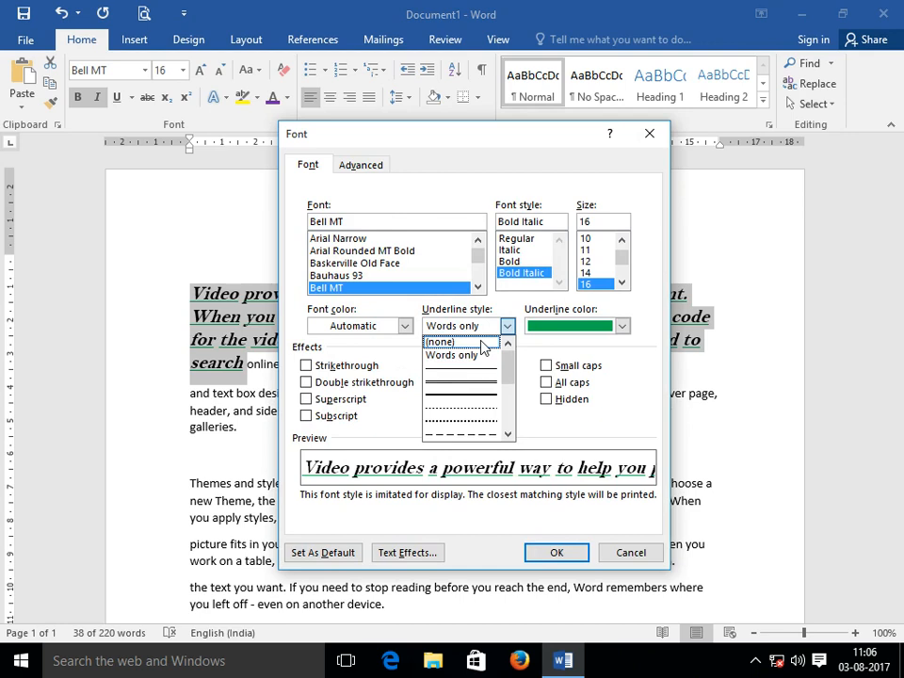
{"action": "left_click", "coordinate": [650, 135]}
{"action": "left_click", "coordinate": [648, 135]}
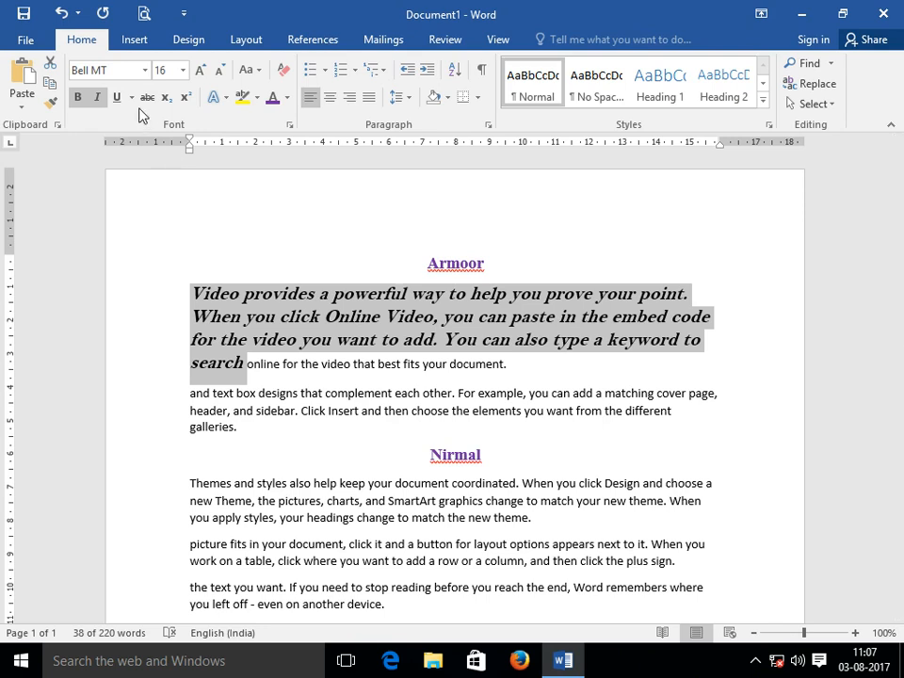
Strike through the bold italic paragraph and enlarge its text to 26 pt.
{"action": "left_click", "coordinate": [145, 100]}
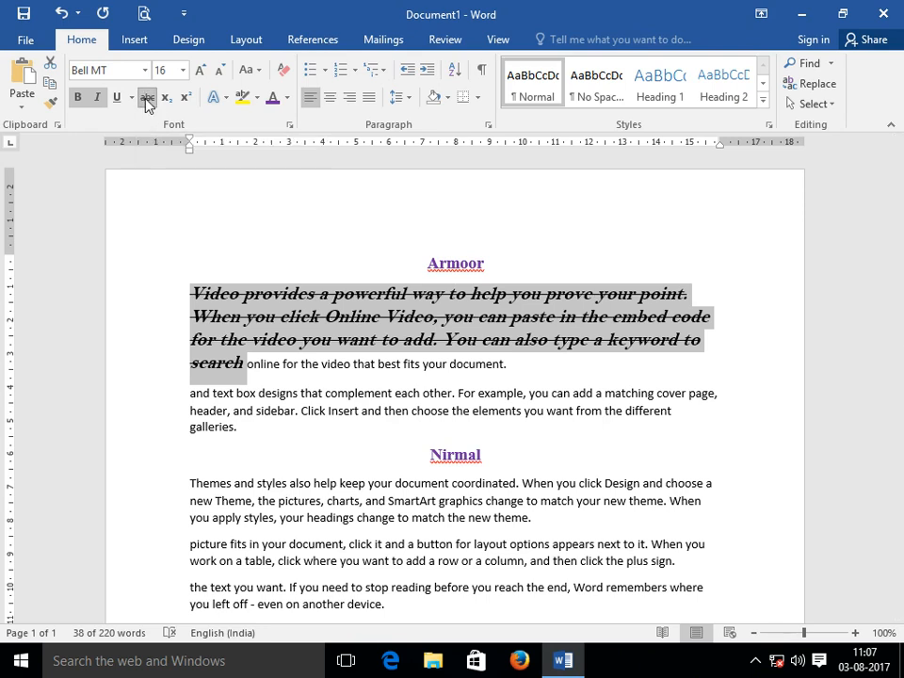
{"action": "key", "text": "ctrl+shift+period"}
{"action": "key", "text": "ctrl+shift+period"}
{"action": "key", "text": "ctrl+shift+period"}
{"action": "key", "text": "ctrl+shift+period"}
{"action": "key", "text": "ctrl+shift+period"}
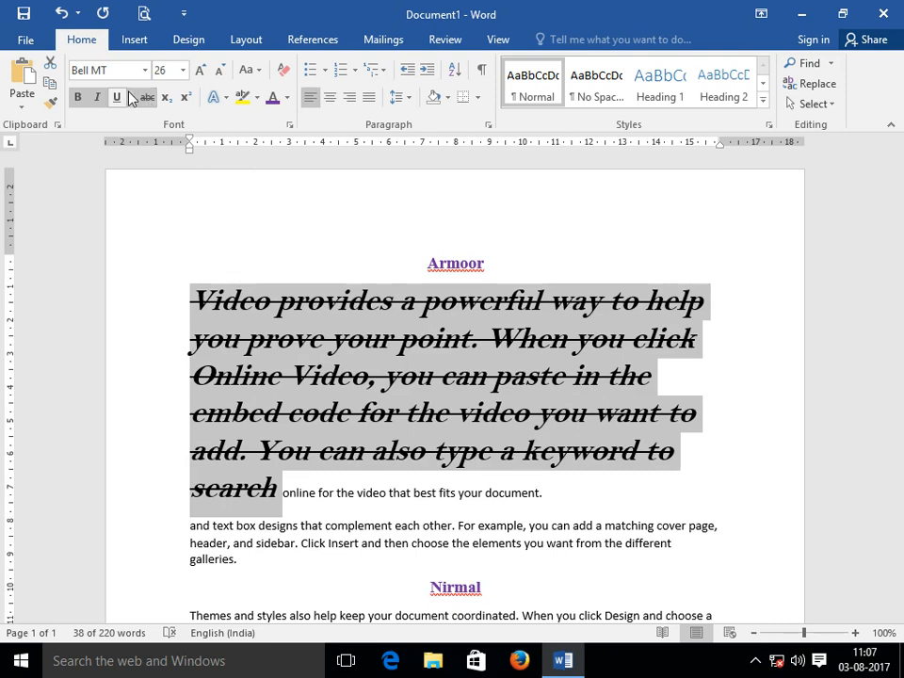
{"action": "scroll", "coordinate": [268, 339], "scroll_direction": "down", "scroll_amount": 2}
{"action": "scroll", "coordinate": [269, 352], "scroll_direction": "down", "scroll_amount": 8}
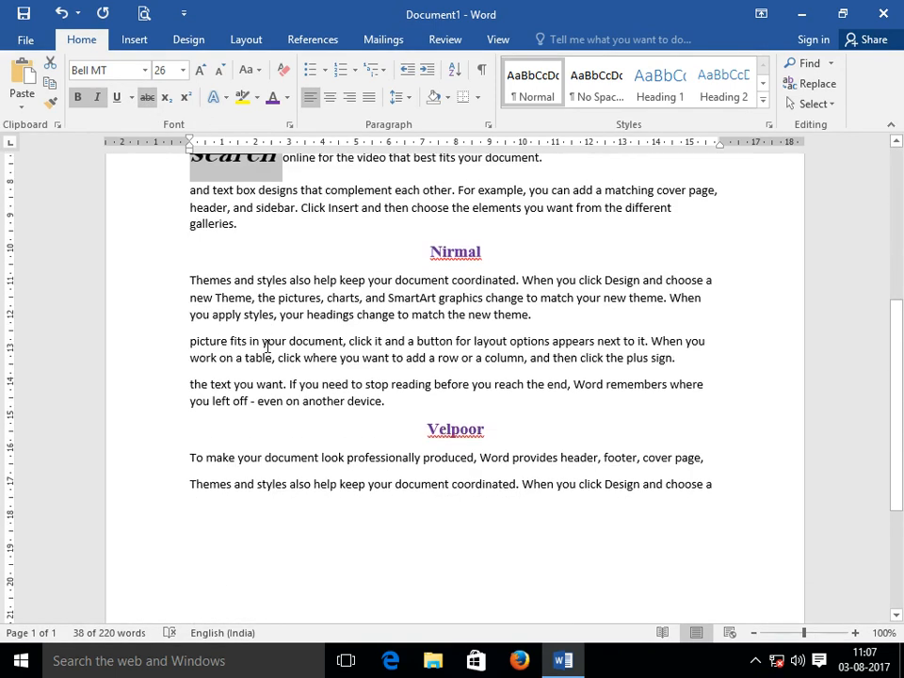
{"action": "left_click", "coordinate": [241, 290]}
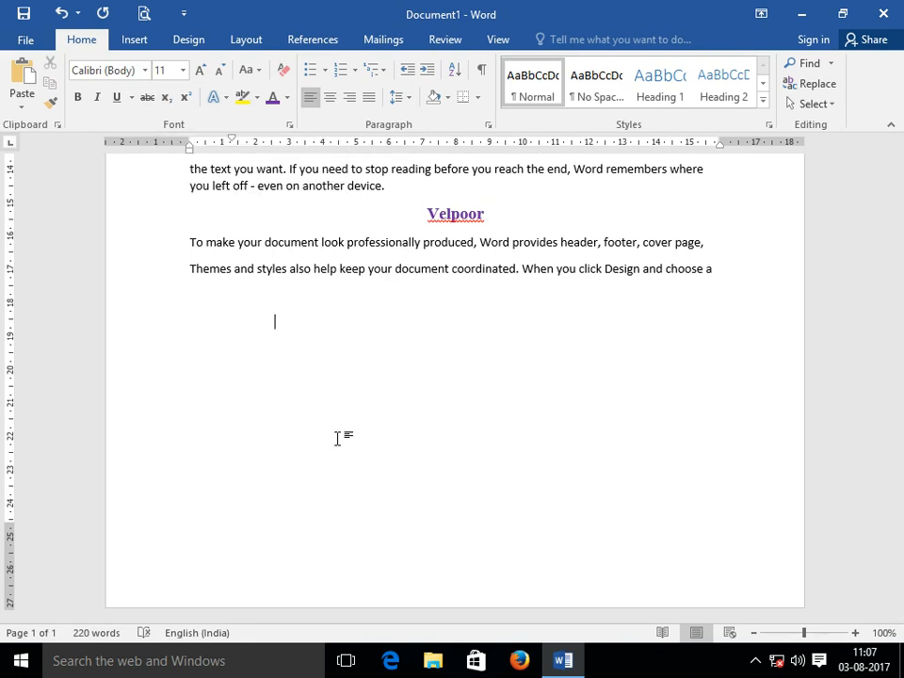
Type H₂O below the Velpoor section, making the 2 subscript.
{"action": "type", "text": "H20"}
{"action": "key", "text": "BackSpace"}
{"action": "type", "text": "O"}
{"action": "key", "text": "Left"}
{"action": "key", "text": "Left"}
{"action": "key", "text": "shift+Right"}
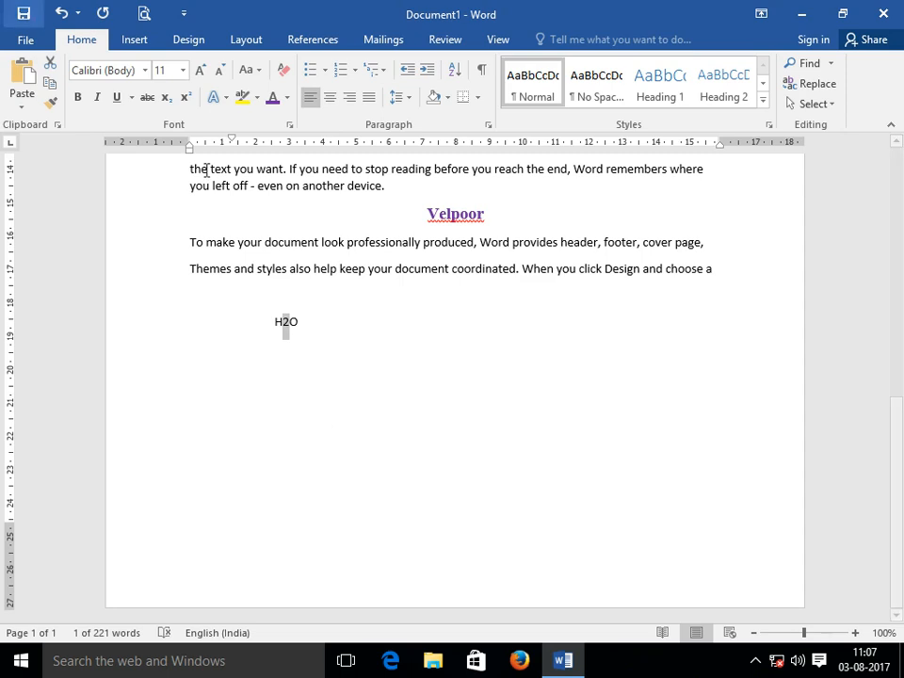
{"action": "left_click", "coordinate": [166, 100]}
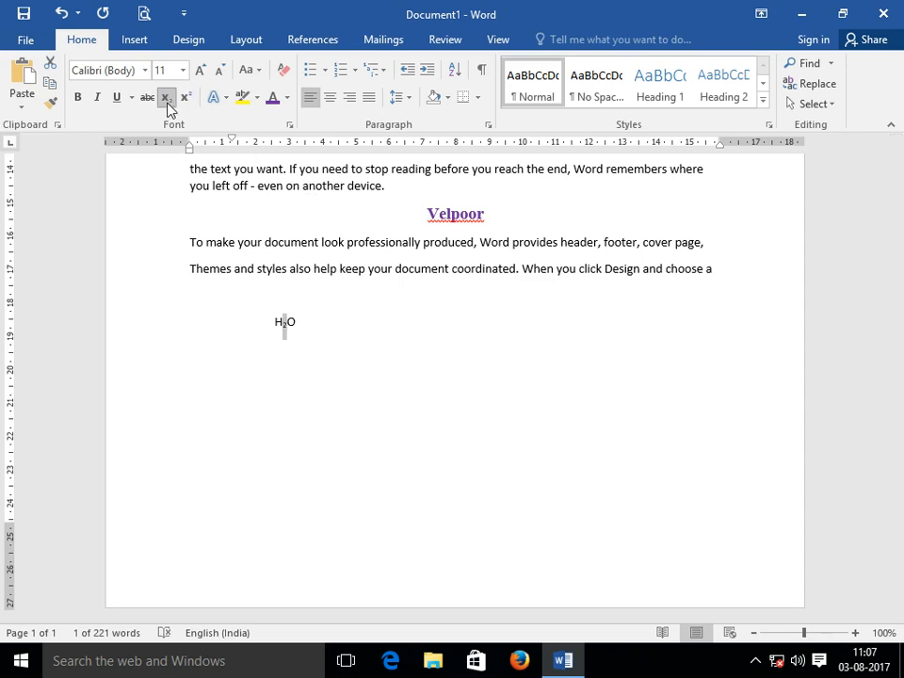
{"action": "left_click", "coordinate": [320, 311]}
{"action": "left_click", "coordinate": [312, 317]}
Add CH₃ after a tab with the 3 as subscript, then start a new line.
{"action": "key", "text": "Tab"}
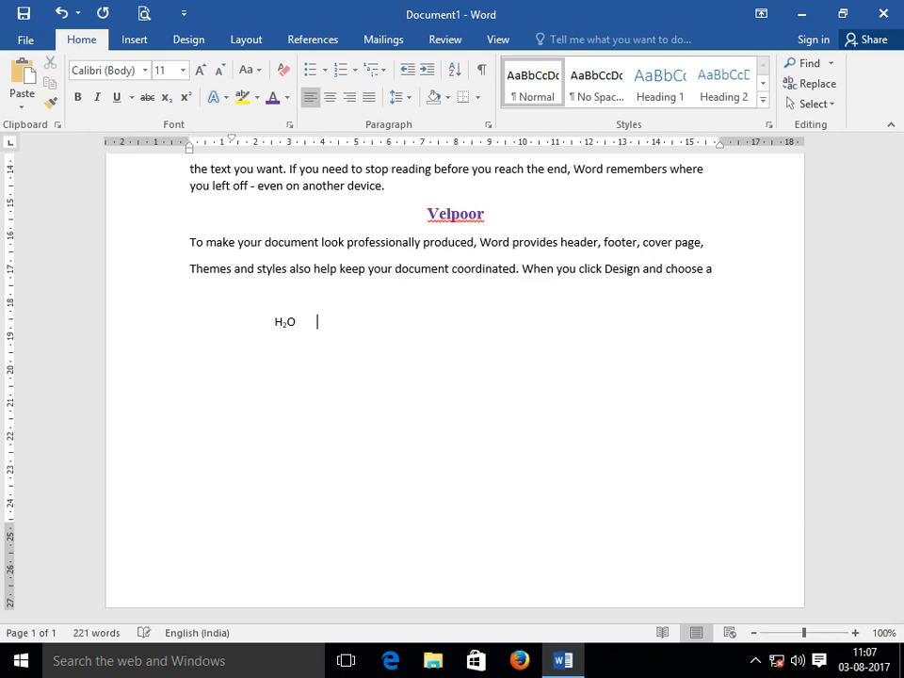
{"action": "type", "text": "CH3"}
{"action": "key", "text": "shift+Left"}
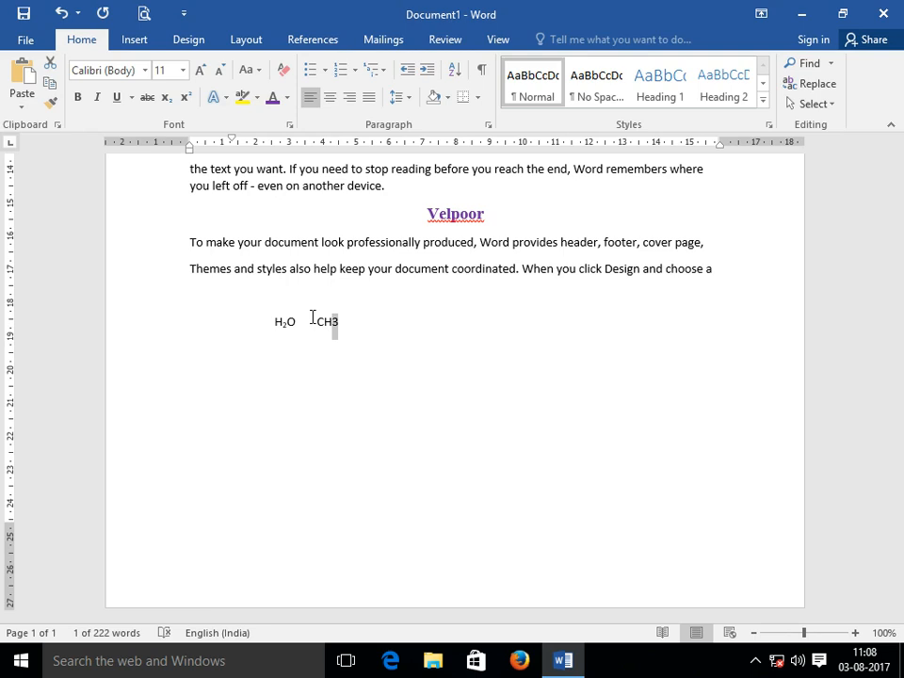
{"action": "left_click", "coordinate": [165, 99]}
{"action": "left_click", "coordinate": [378, 307]}
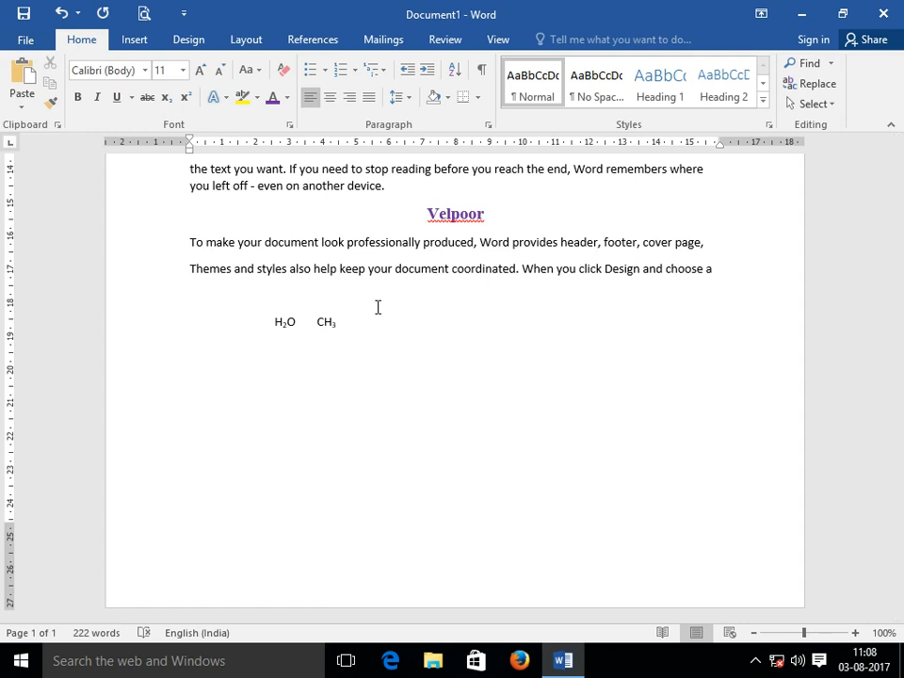
{"action": "left_click", "coordinate": [360, 356]}
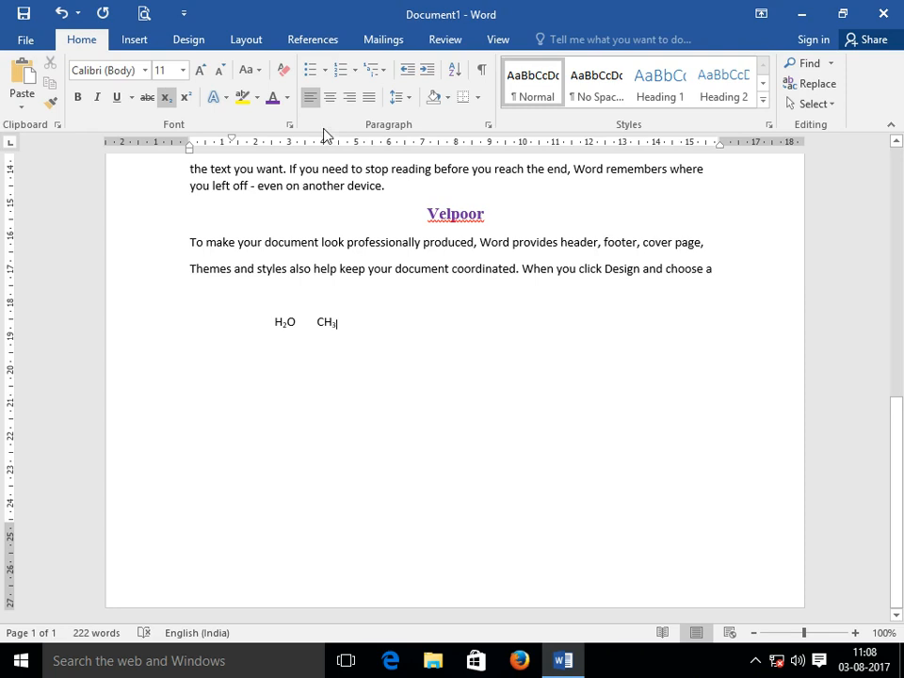
{"action": "left_click", "coordinate": [231, 348]}
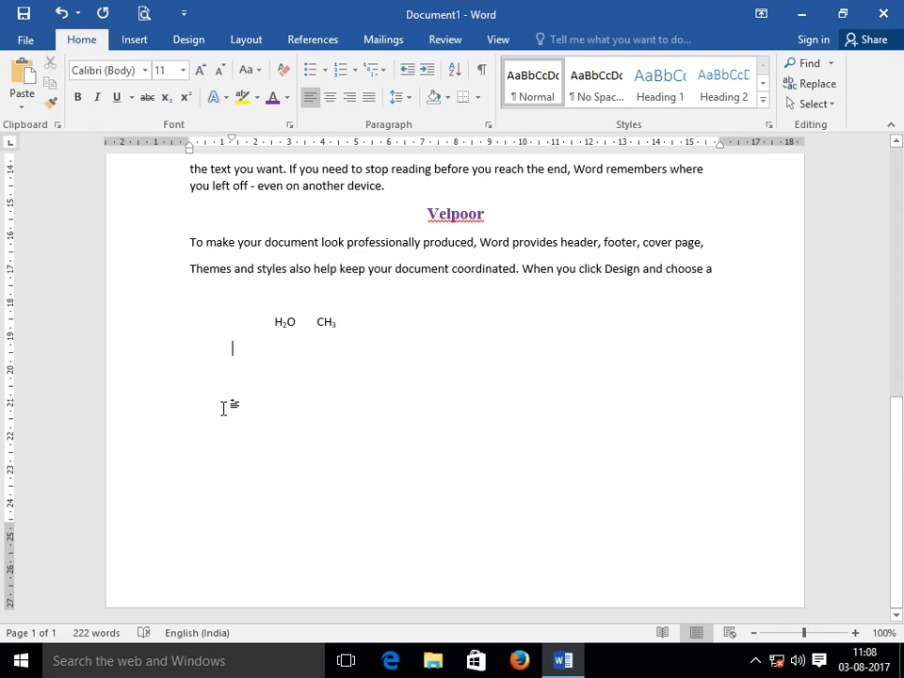
Type X²+Y²=0 with both 2s as superscript exponents.
{"action": "type", "text": "X"}
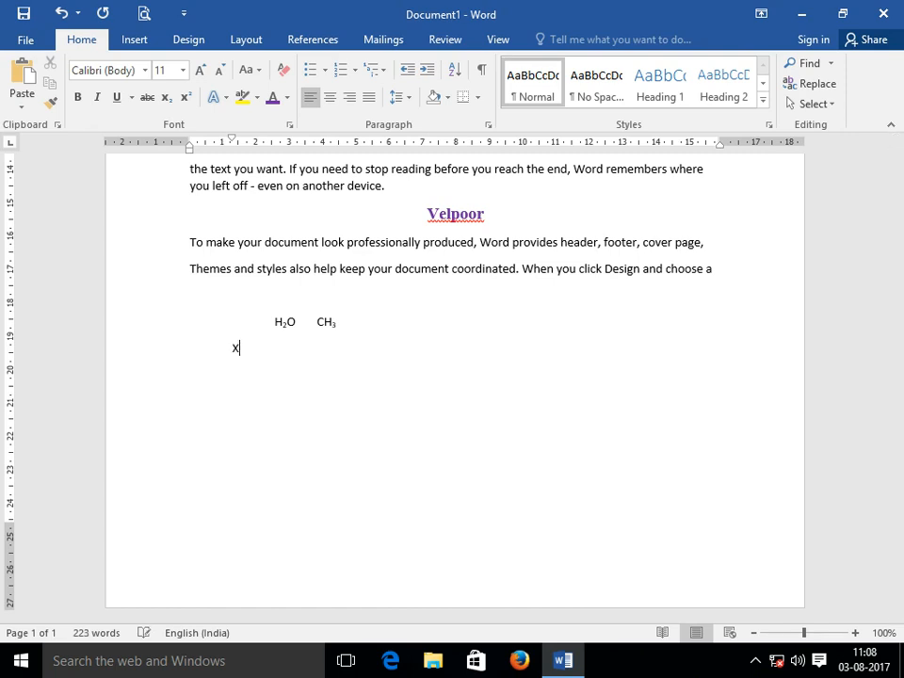
{"action": "type", "text": "2+Y2=0"}
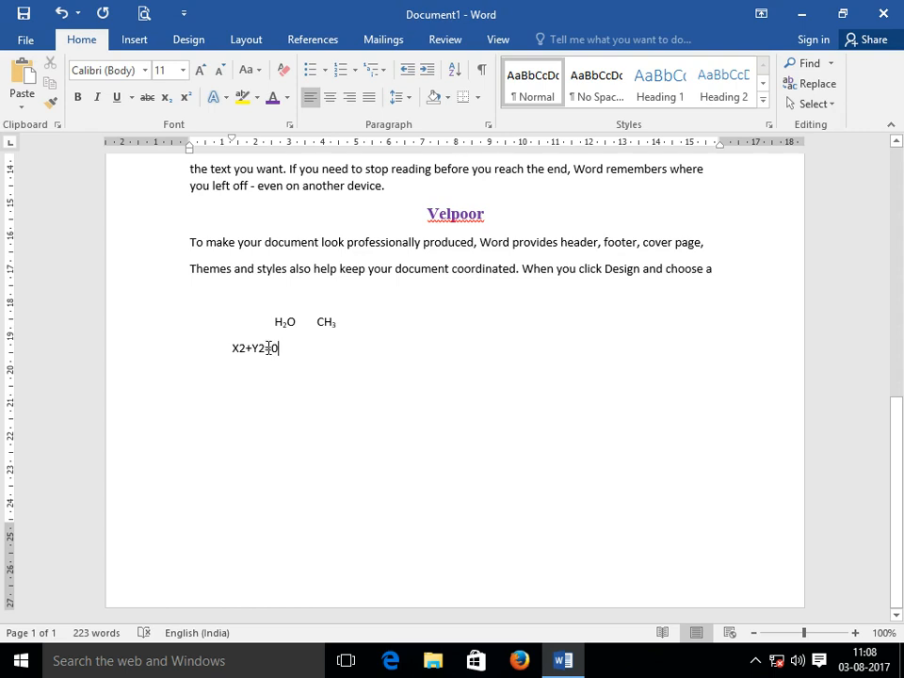
{"action": "left_click_drag", "start_coordinate": [264, 347], "coordinate": [258, 349]}
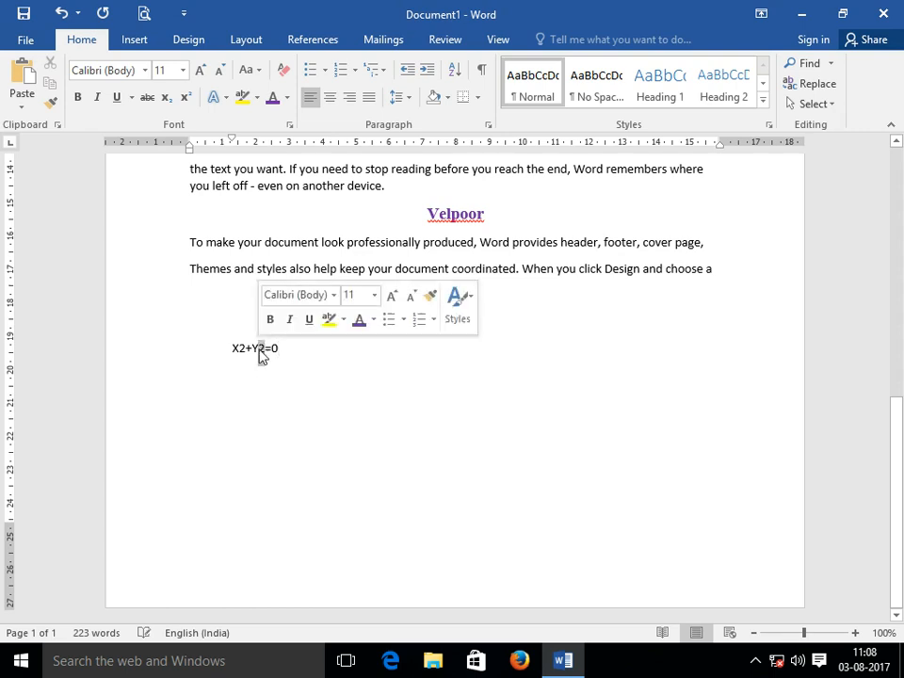
{"action": "left_click", "coordinate": [188, 101]}
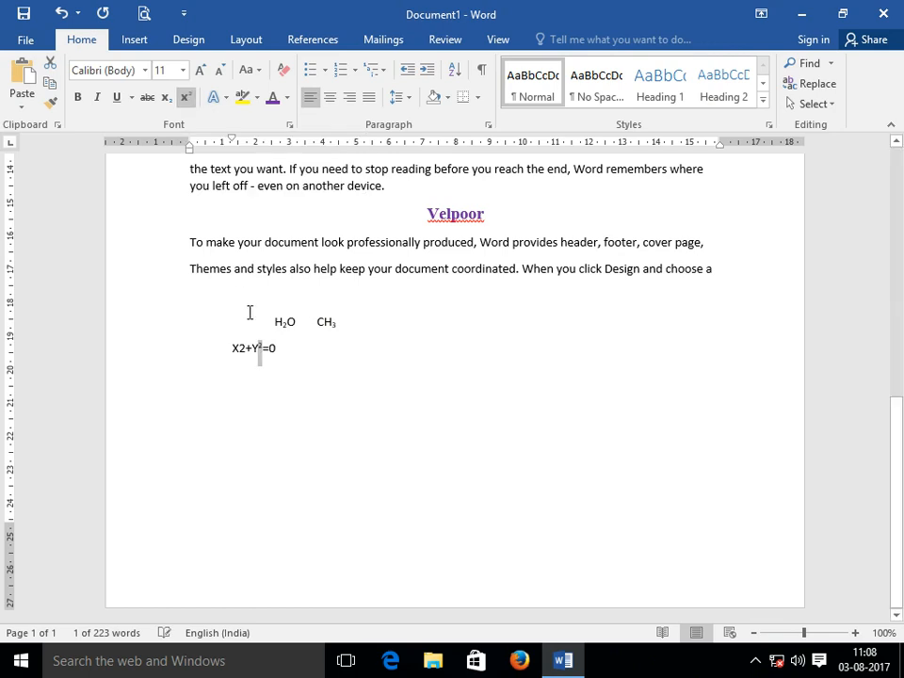
{"action": "left_click_drag", "start_coordinate": [246, 347], "coordinate": [240, 347]}
{"action": "left_click", "coordinate": [188, 101]}
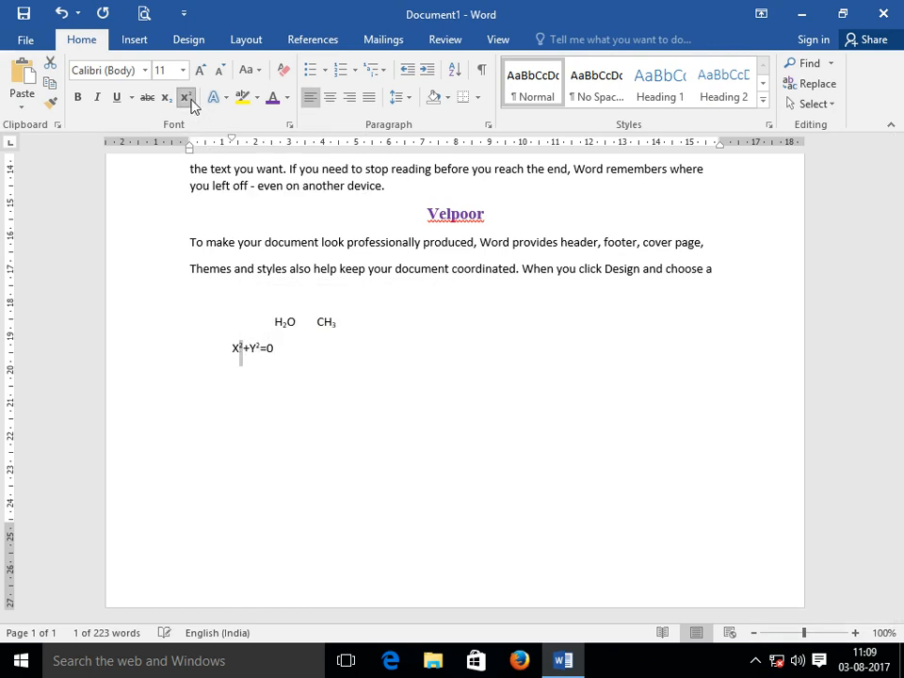
{"action": "left_click", "coordinate": [295, 350]}
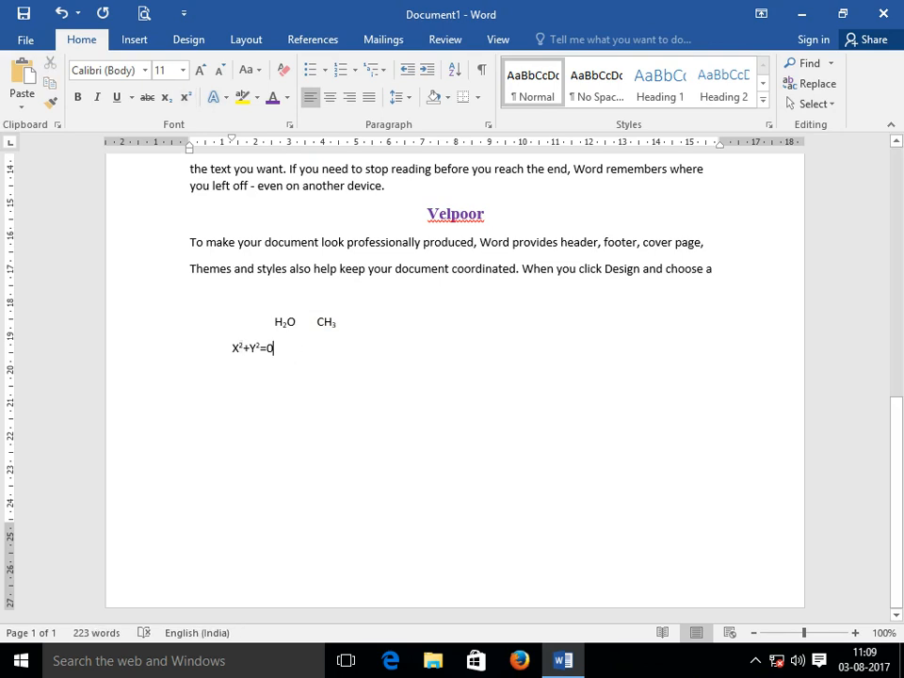
On a new line, type AB and raise the B to superscript.
{"action": "key", "text": "Return"}
{"action": "type", "text": "A"}
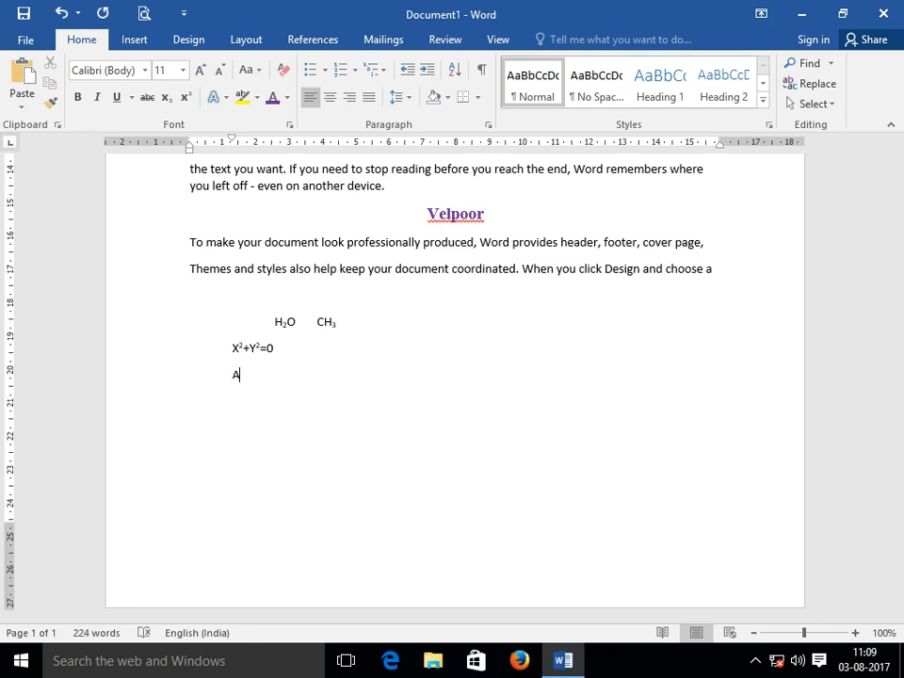
{"action": "type", "text": "B"}
{"action": "key", "text": "shift+Left"}
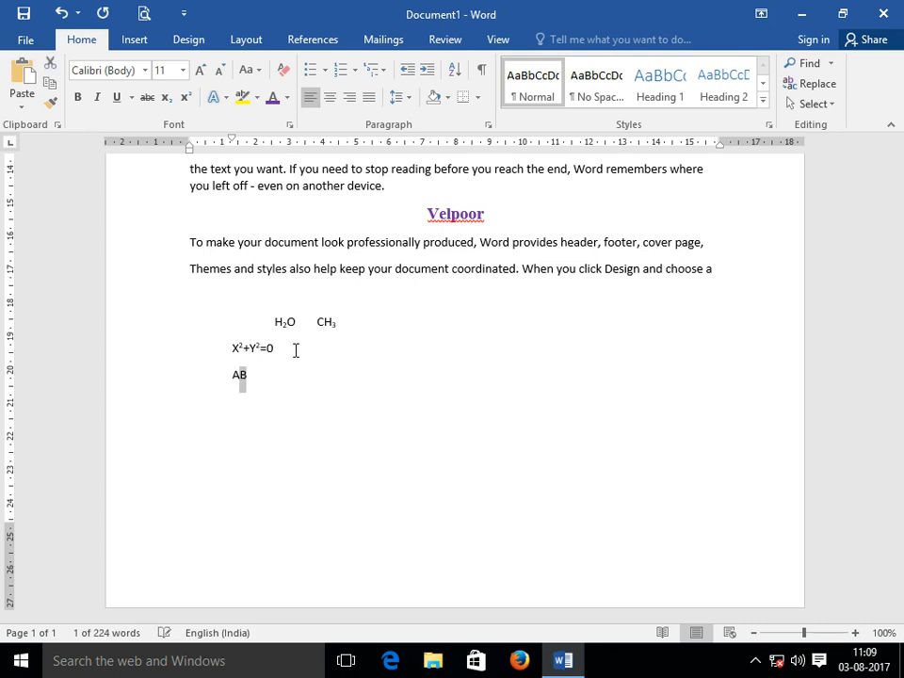
{"action": "left_click", "coordinate": [185, 99]}
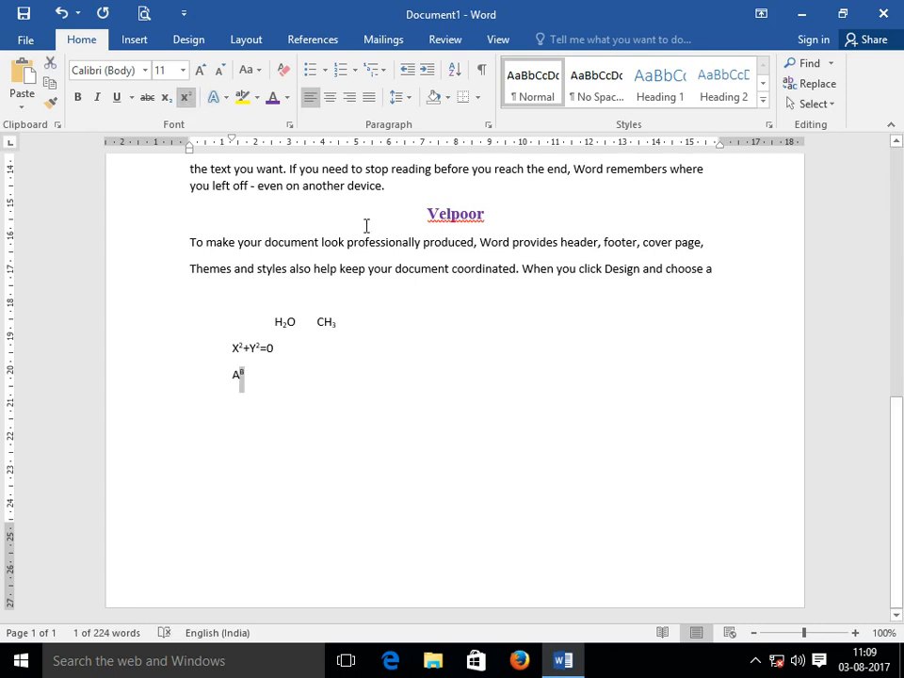
{"action": "left_click", "coordinate": [284, 380]}
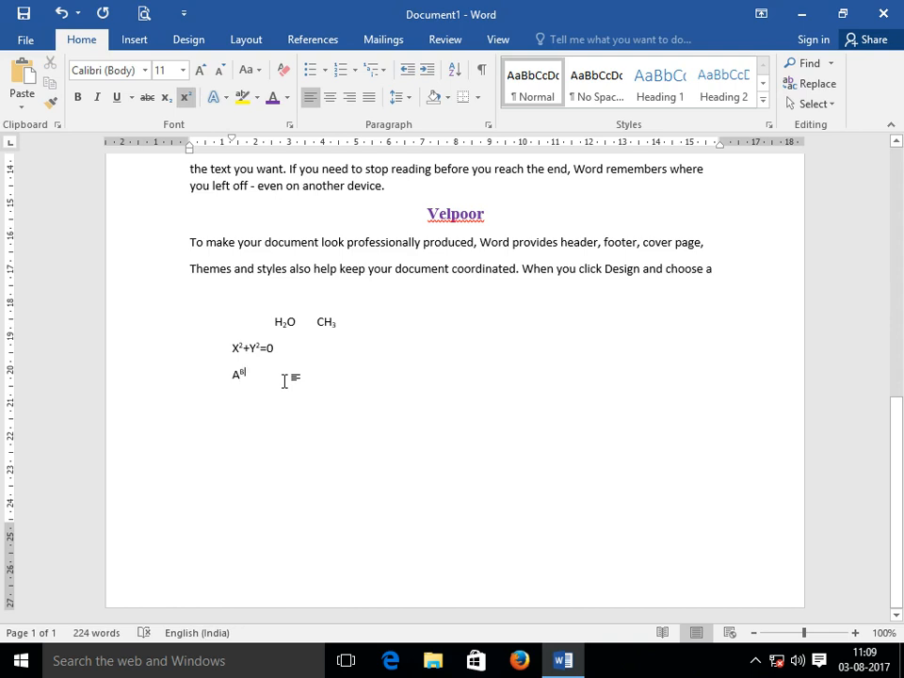
Zoom to 200% to inspect the formulas, then return to 100% and scroll up to Armoor.
{"action": "left_click", "coordinate": [855, 633]}
{"action": "left_click", "coordinate": [854, 632]}
{"action": "left_click", "coordinate": [855, 633]}
{"action": "left_click", "coordinate": [855, 633]}
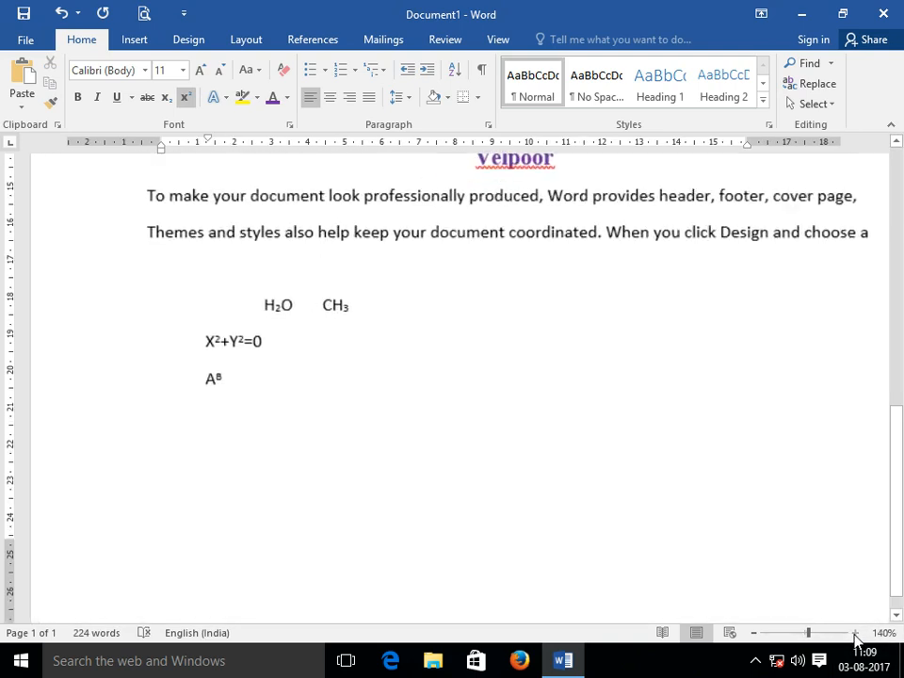
{"action": "left_click", "coordinate": [855, 632]}
{"action": "left_click", "coordinate": [855, 633]}
{"action": "left_click", "coordinate": [855, 632]}
{"action": "left_click", "coordinate": [855, 632]}
{"action": "left_click", "coordinate": [855, 632]}
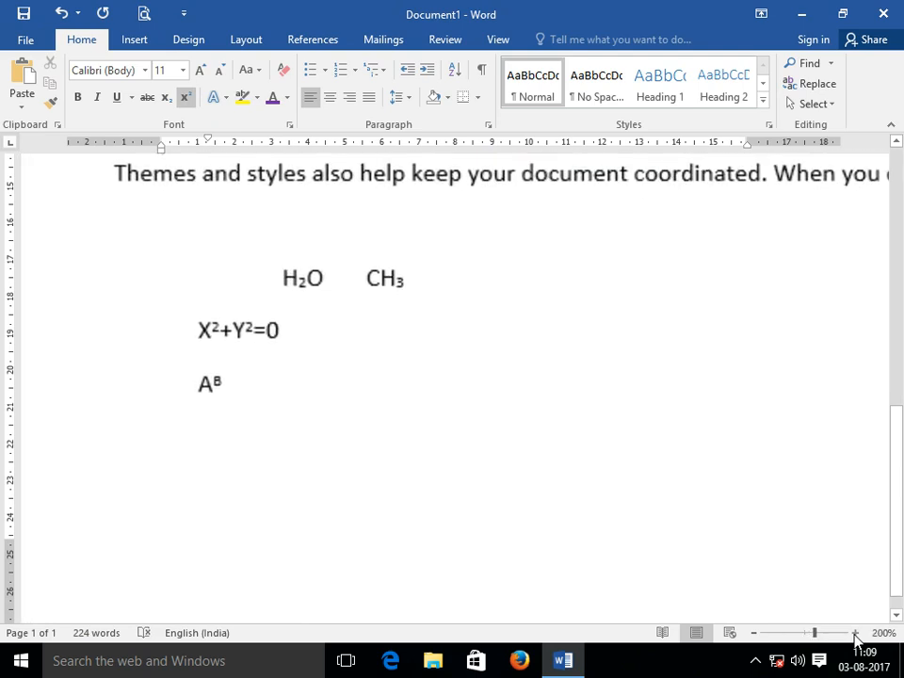
{"action": "left_click", "coordinate": [854, 633]}
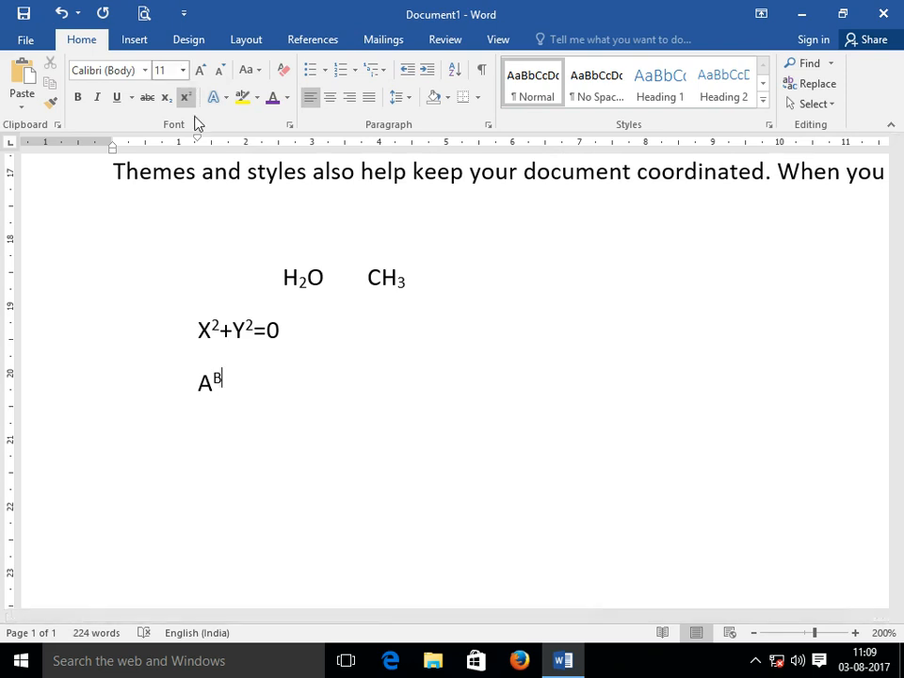
{"action": "scroll", "coordinate": [391, 441], "scroll_direction": "up", "scroll_amount": 10}
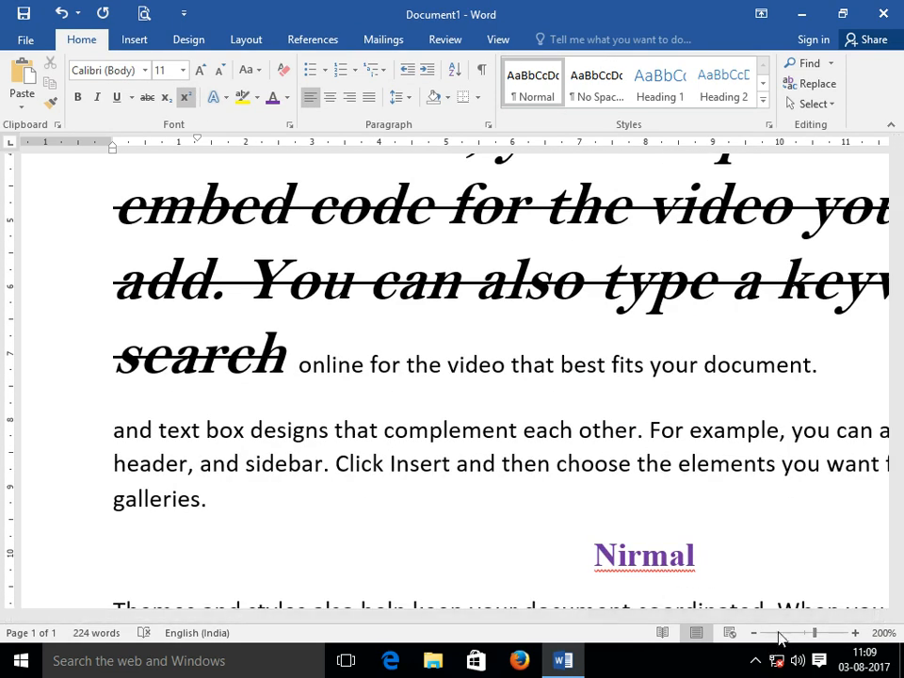
{"action": "left_click_drag", "start_coordinate": [807, 636], "coordinate": [803, 637]}
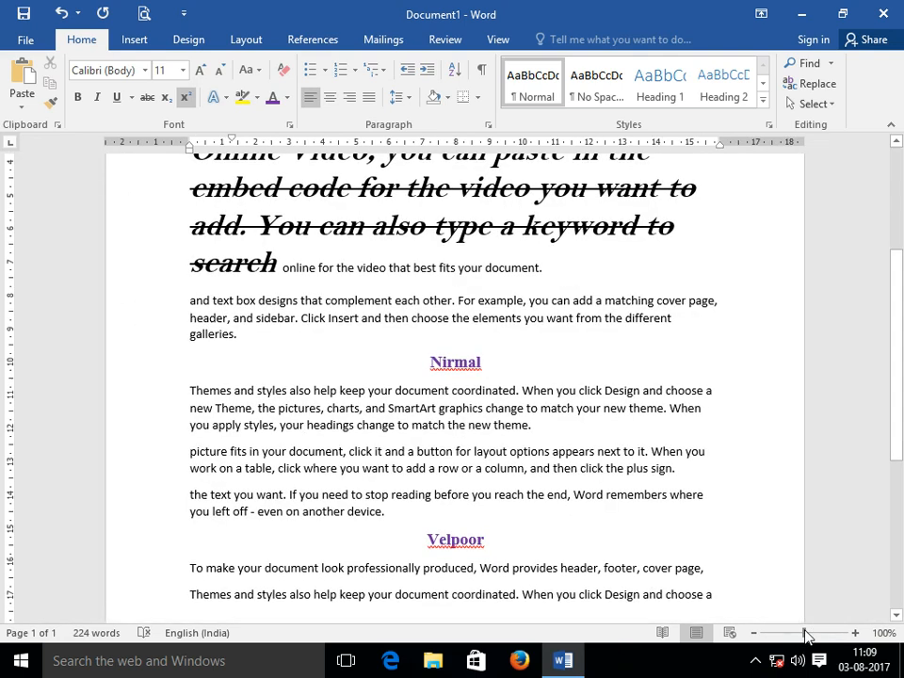
{"action": "scroll", "coordinate": [302, 262], "scroll_direction": "up", "scroll_amount": 5}
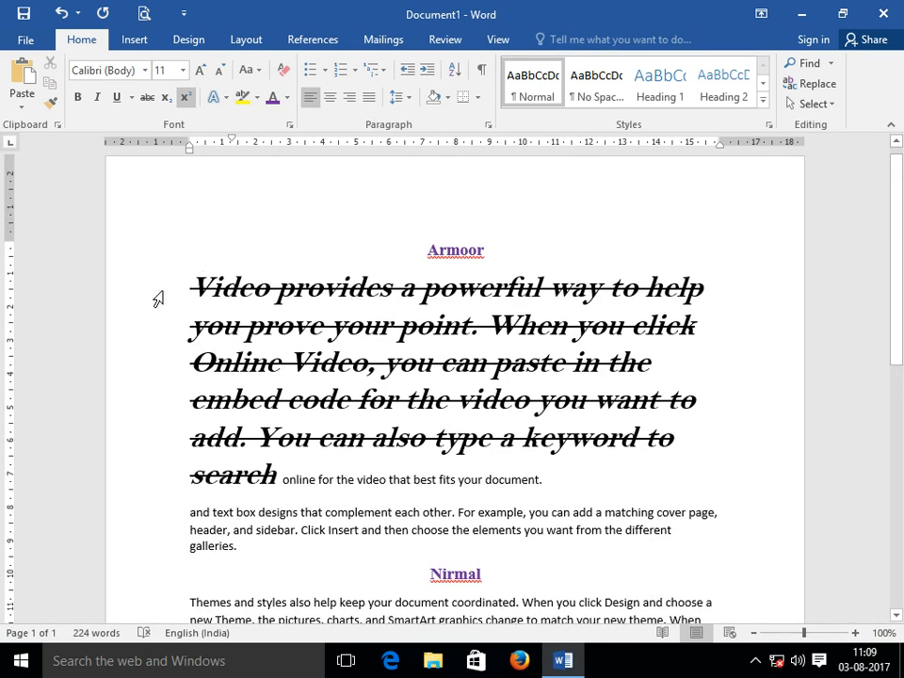
Select the paragraph from 'Video' to 'search' and remove its strikethrough.
{"action": "left_click", "coordinate": [279, 472]}
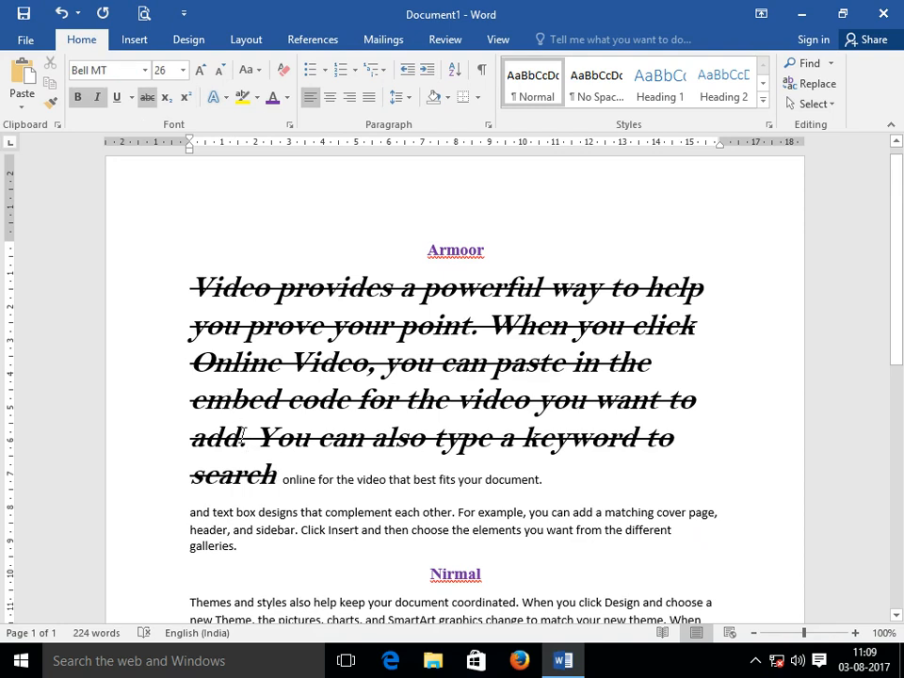
{"action": "left_click", "coordinate": [194, 294], "text": "shift"}
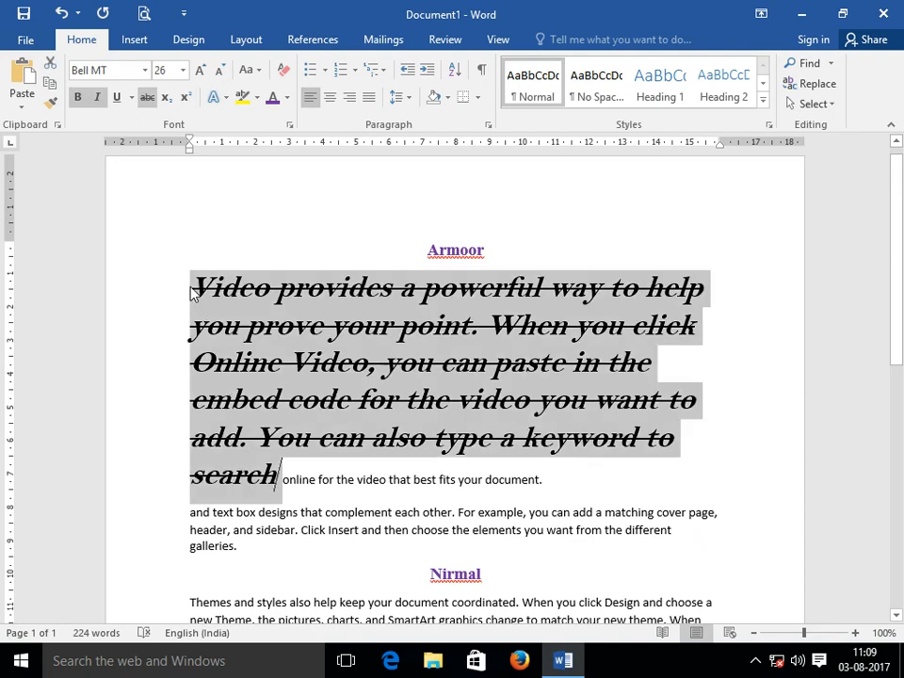
{"action": "left_click", "coordinate": [149, 104]}
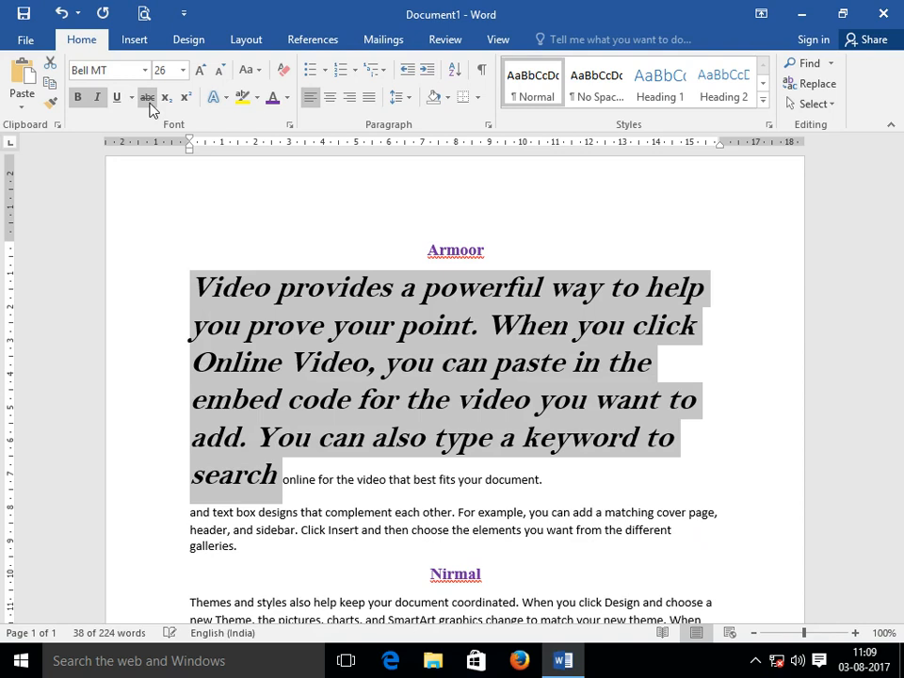
Open the Text Effects gallery and the Font dialog, closing both without changes.
{"action": "left_click", "coordinate": [227, 98]}
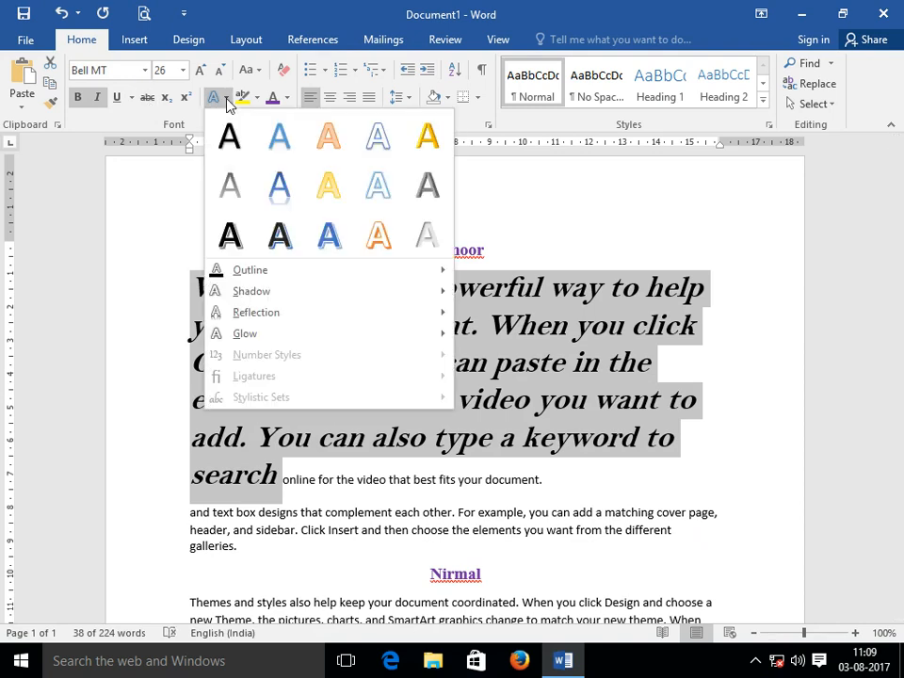
{"action": "left_click", "coordinate": [601, 208]}
{"action": "left_click", "coordinate": [290, 125]}
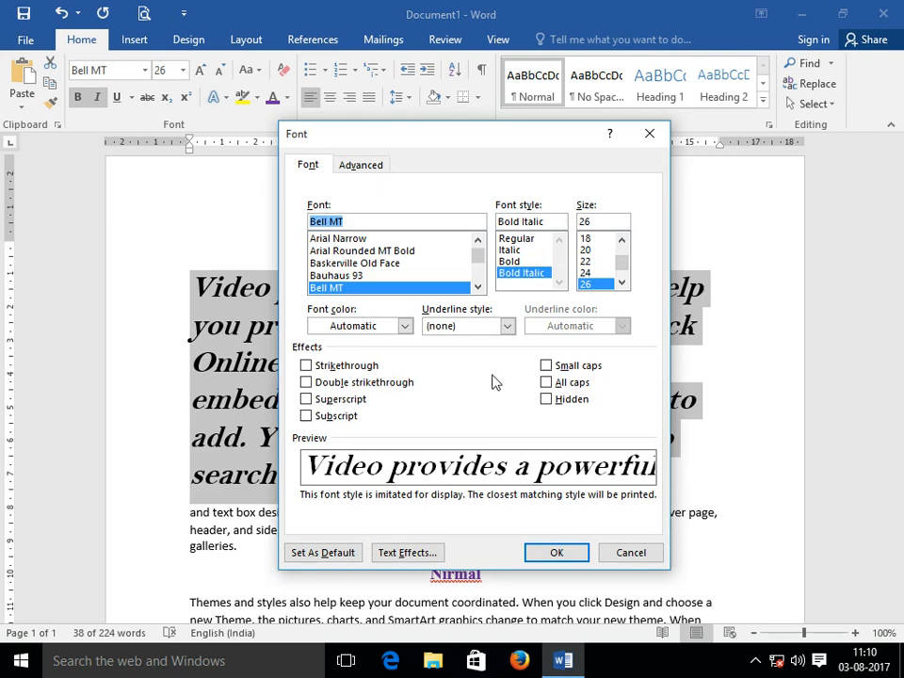
{"action": "left_click", "coordinate": [652, 135]}
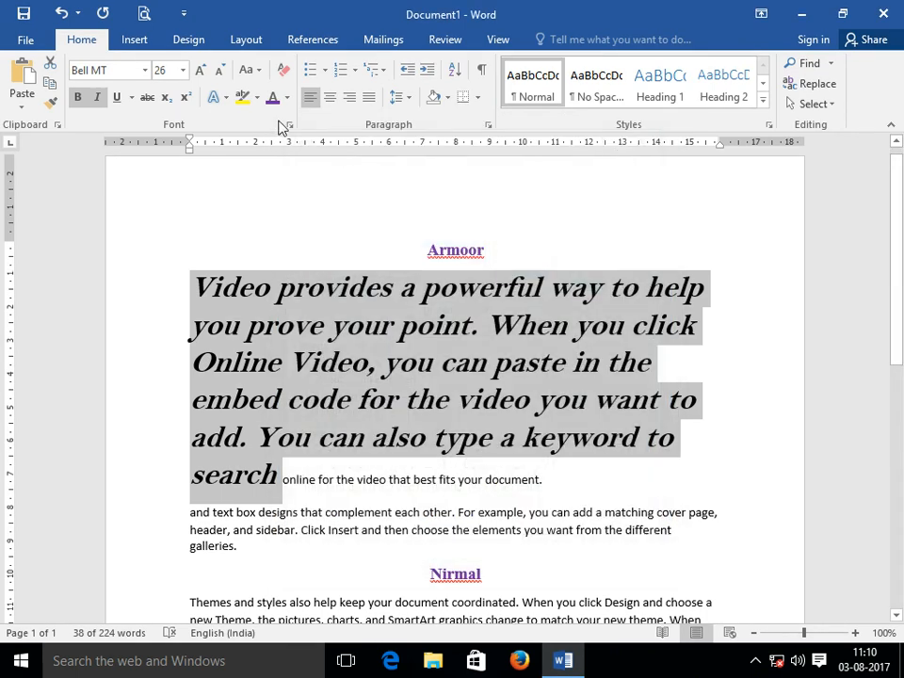
Apply the Fill - Orange, Accent 2, Outline - Accent 2 text effect, leaving font colour unchanged.
{"action": "left_click", "coordinate": [229, 99]}
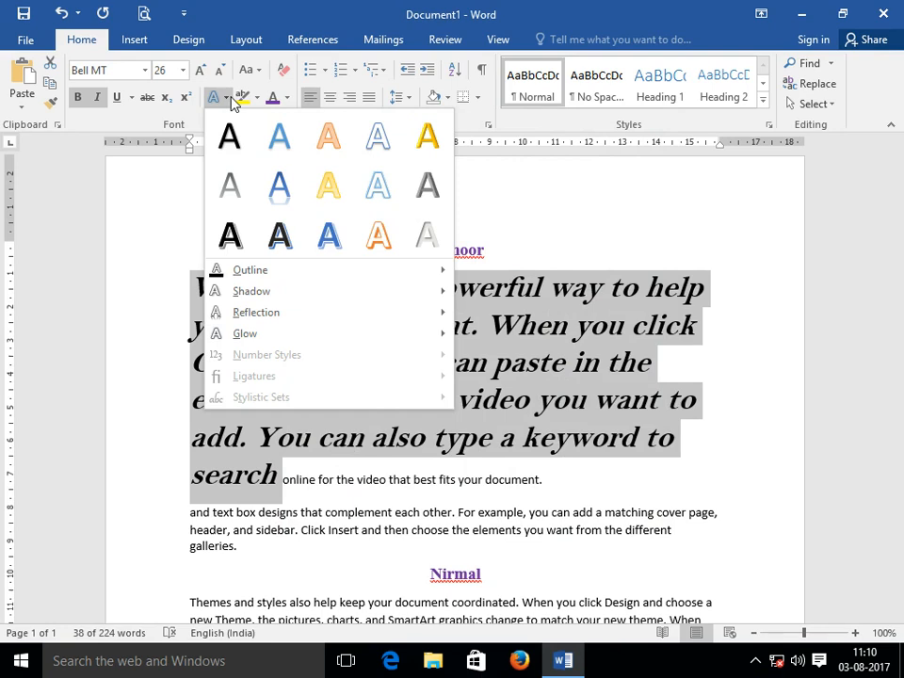
{"action": "left_click", "coordinate": [337, 139]}
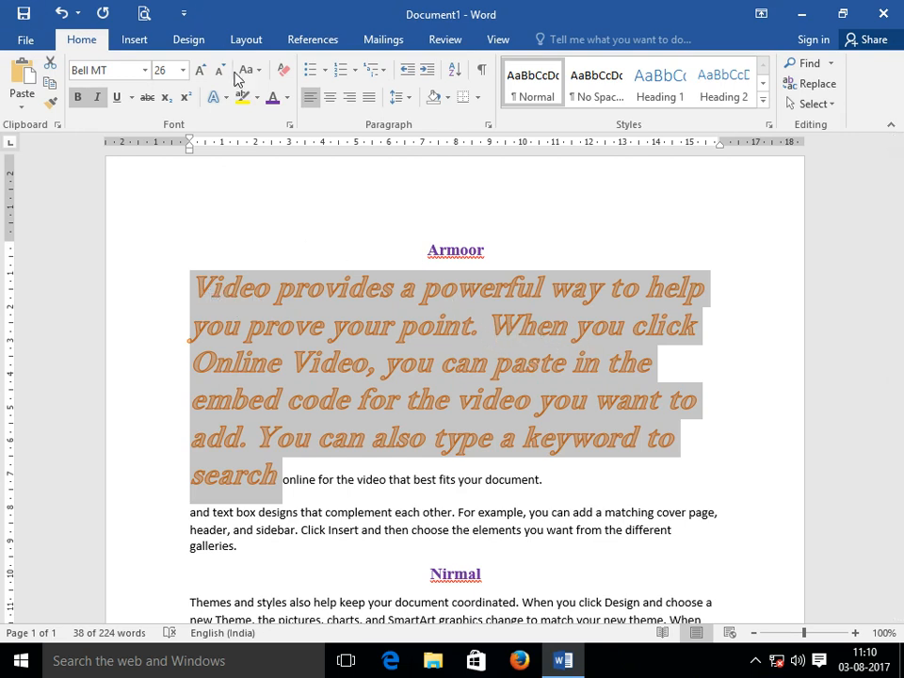
{"action": "left_click", "coordinate": [287, 98]}
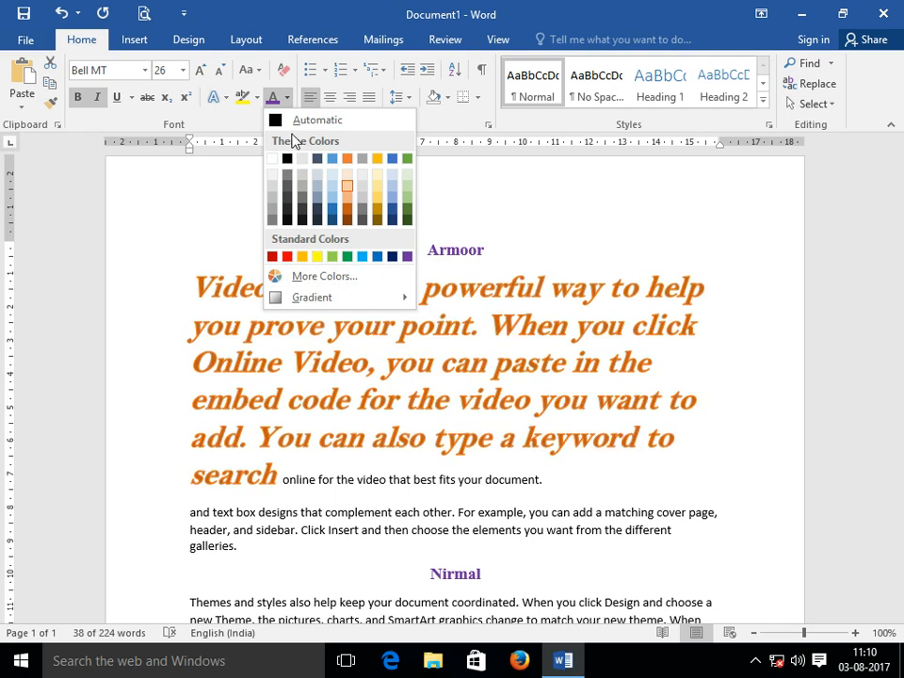
{"action": "left_click", "coordinate": [229, 197]}
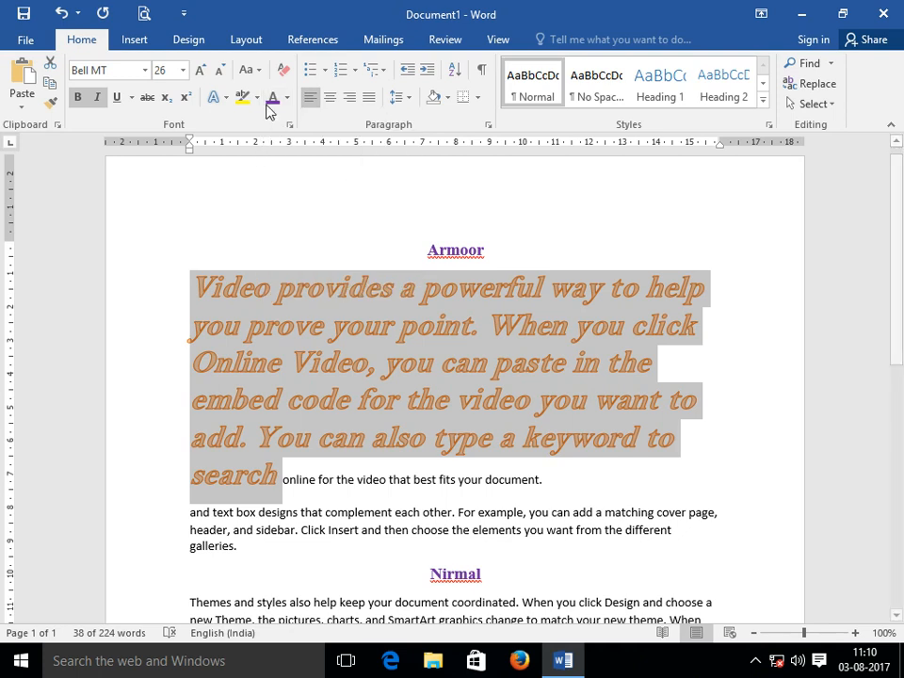
Set the paragraph's text outline colour to purple.
{"action": "left_click", "coordinate": [225, 100]}
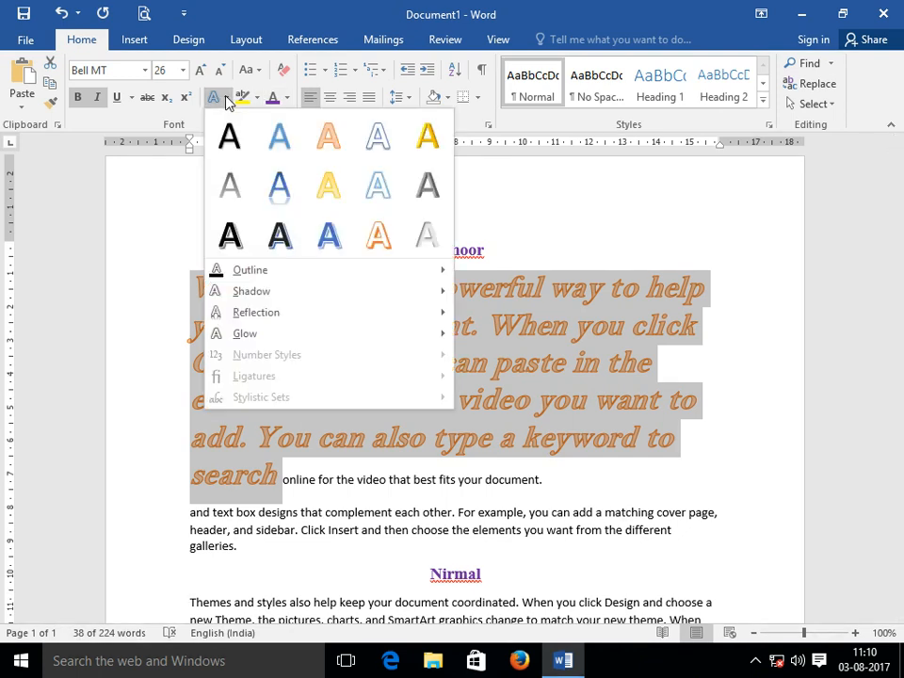
{"action": "mouse_move", "coordinate": [264, 272]}
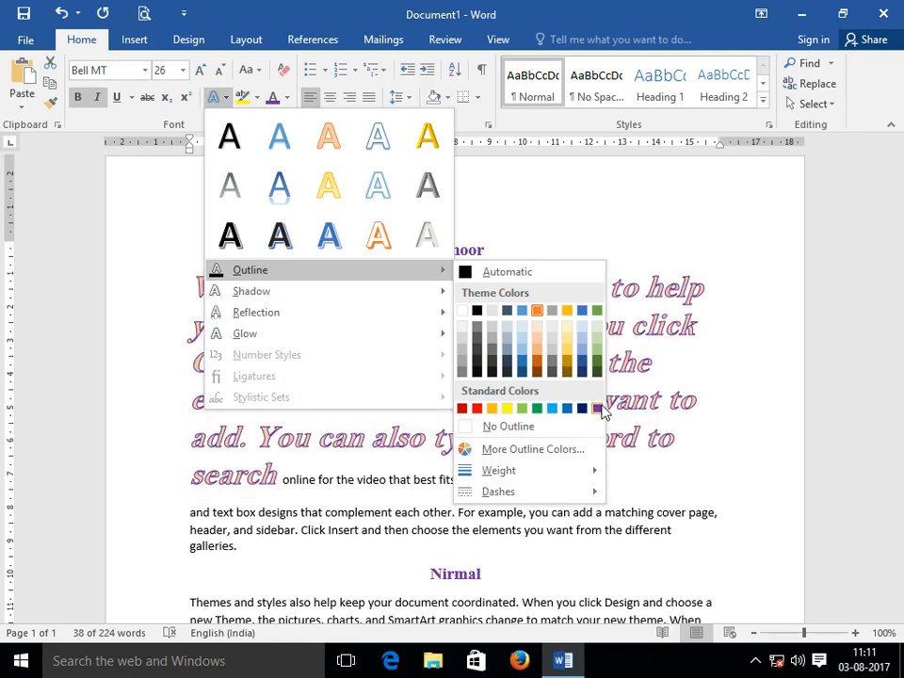
{"action": "left_click", "coordinate": [597, 409]}
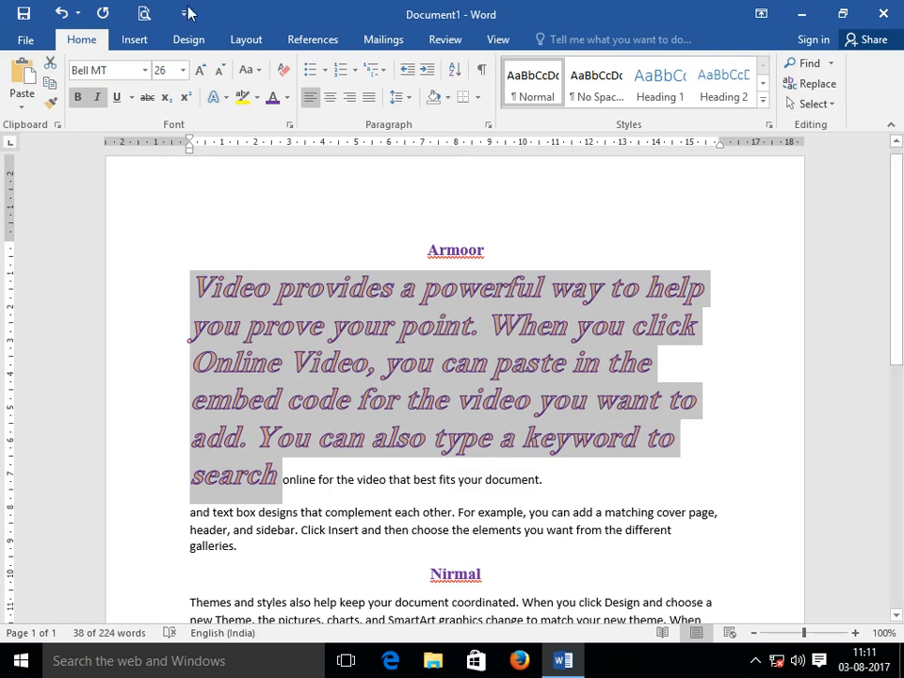
Browse the Text Effects Outline Weight, Dashes and Shadow options without applying any.
{"action": "left_click", "coordinate": [227, 98]}
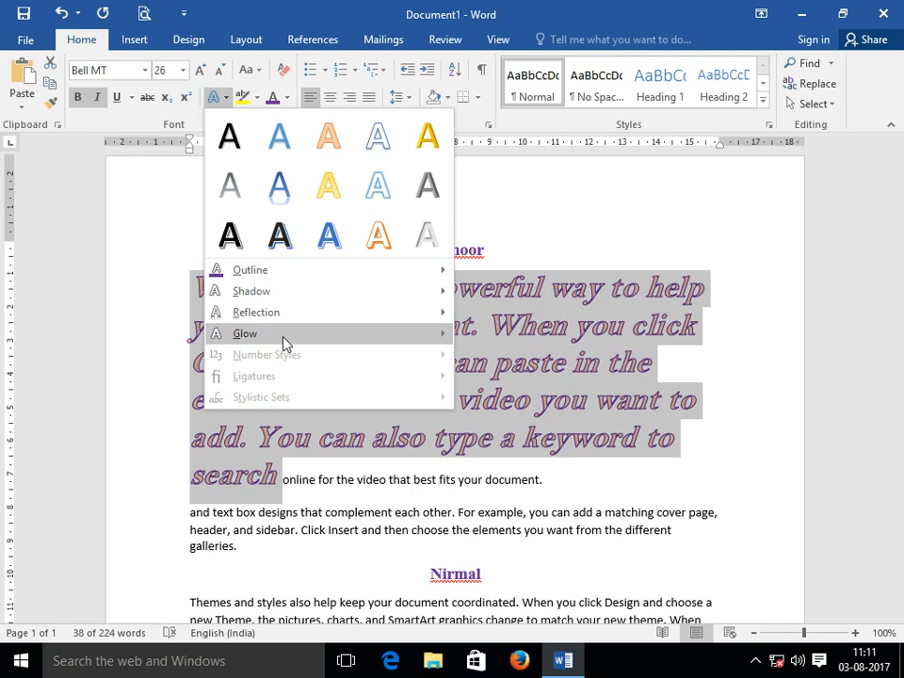
{"action": "mouse_move", "coordinate": [312, 279]}
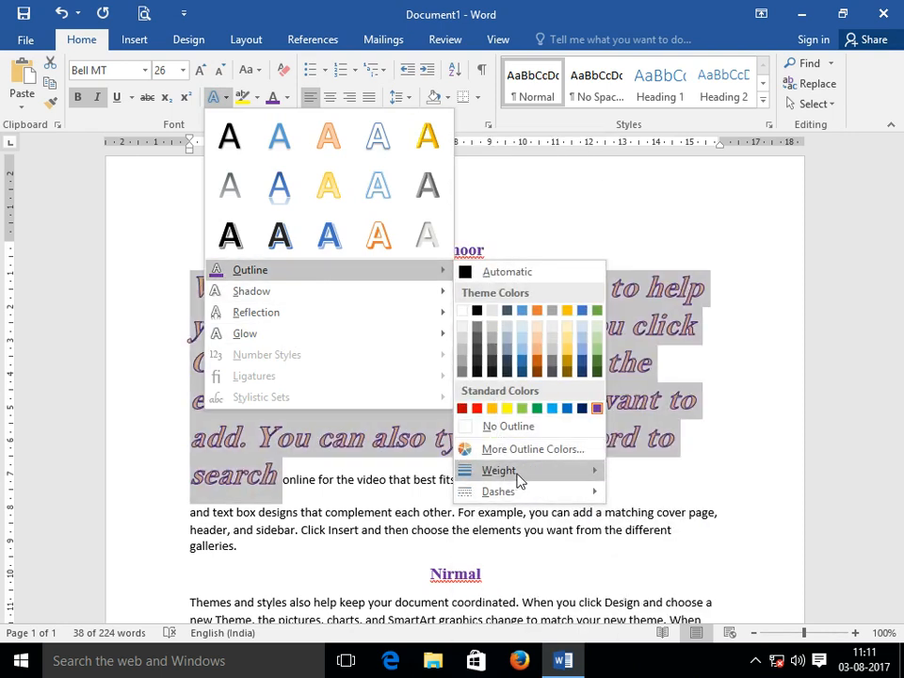
{"action": "mouse_move", "coordinate": [524, 475]}
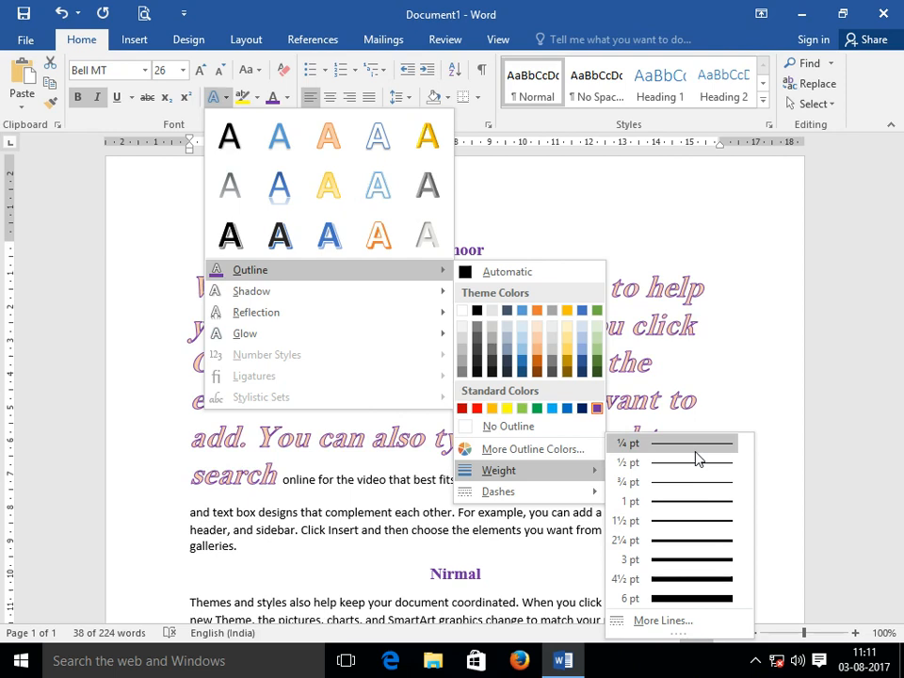
{"action": "mouse_move", "coordinate": [537, 497]}
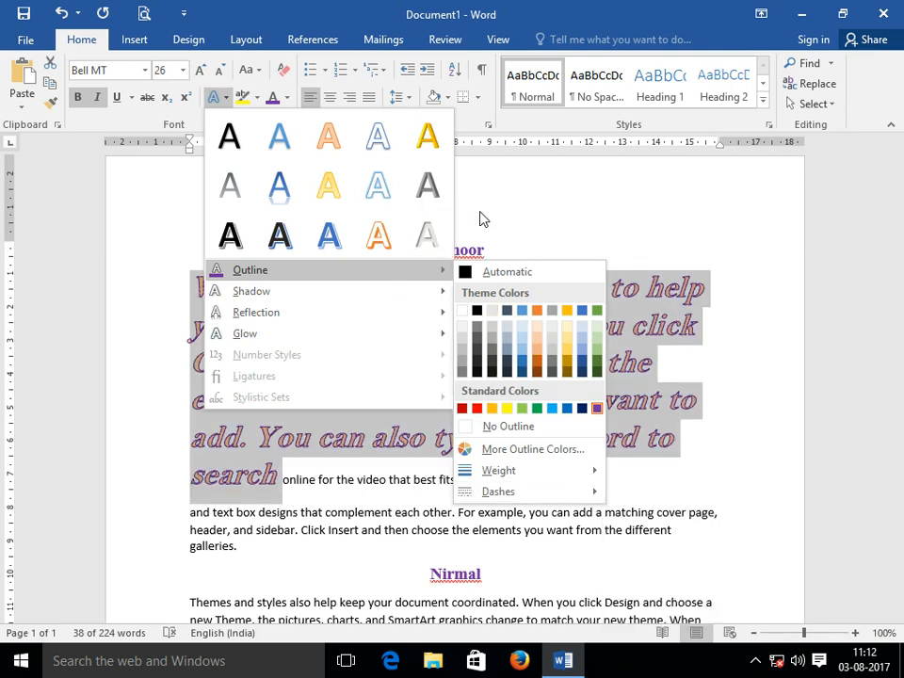
{"action": "mouse_move", "coordinate": [228, 295]}
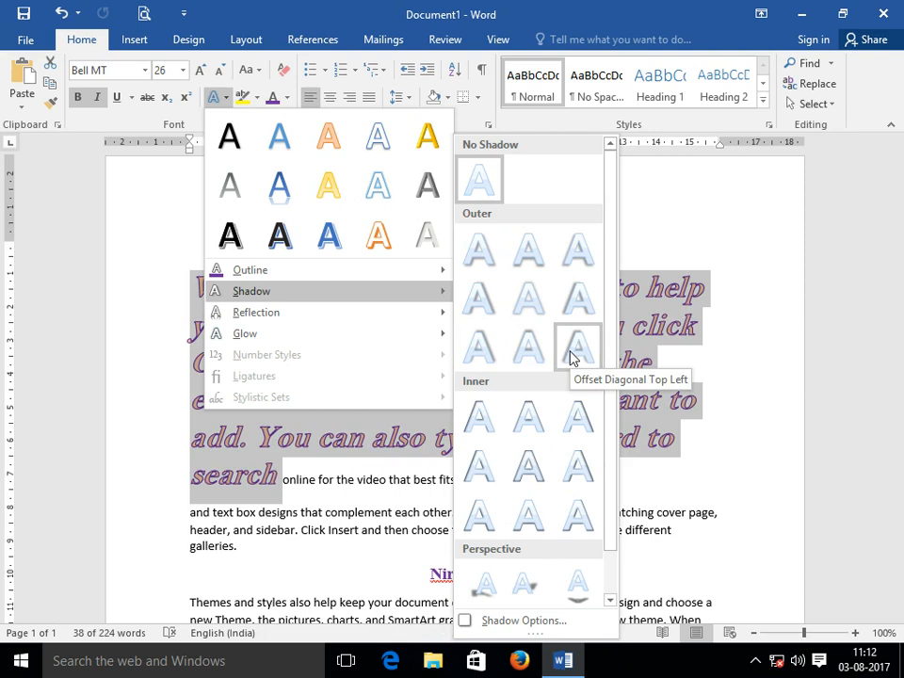
Preview Shadow and Reflection presets, then close the Text Effects menu without applying any.
{"action": "mouse_move", "coordinate": [285, 312]}
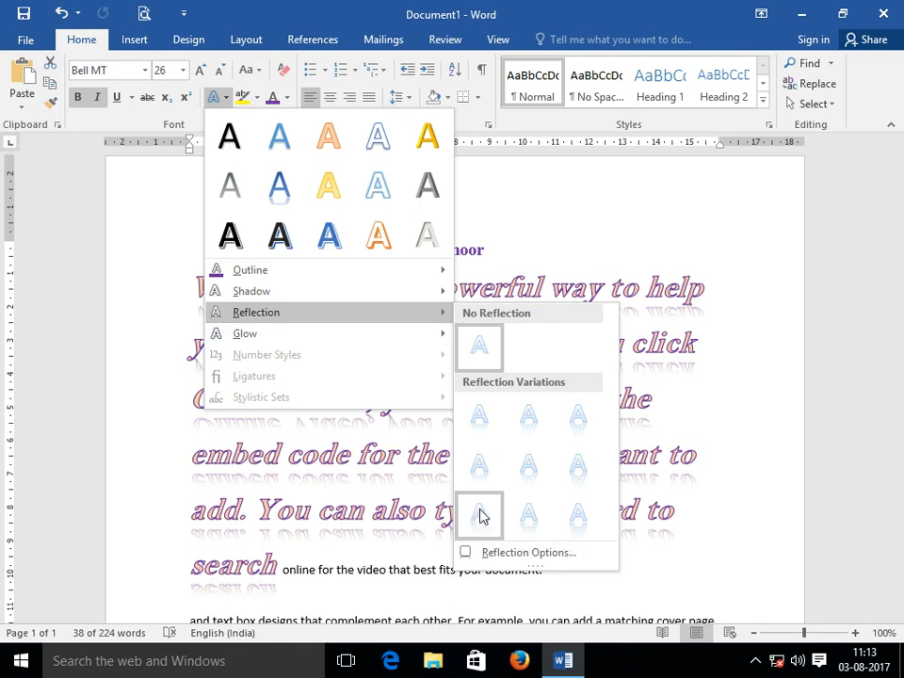
{"action": "left_click", "coordinate": [534, 231]}
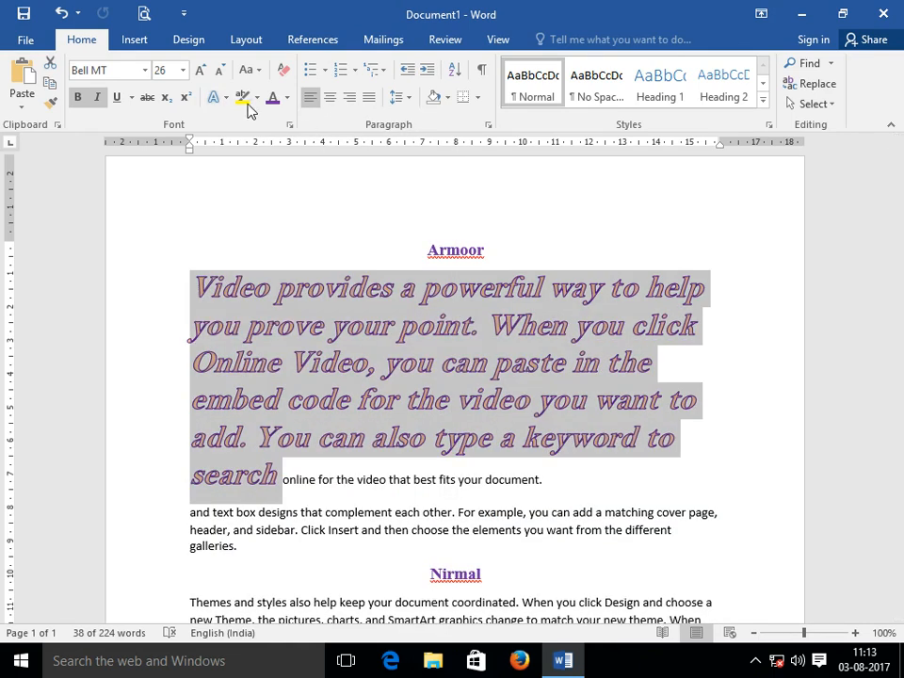
{"action": "scroll", "coordinate": [353, 471], "scroll_direction": "down", "scroll_amount": 3}
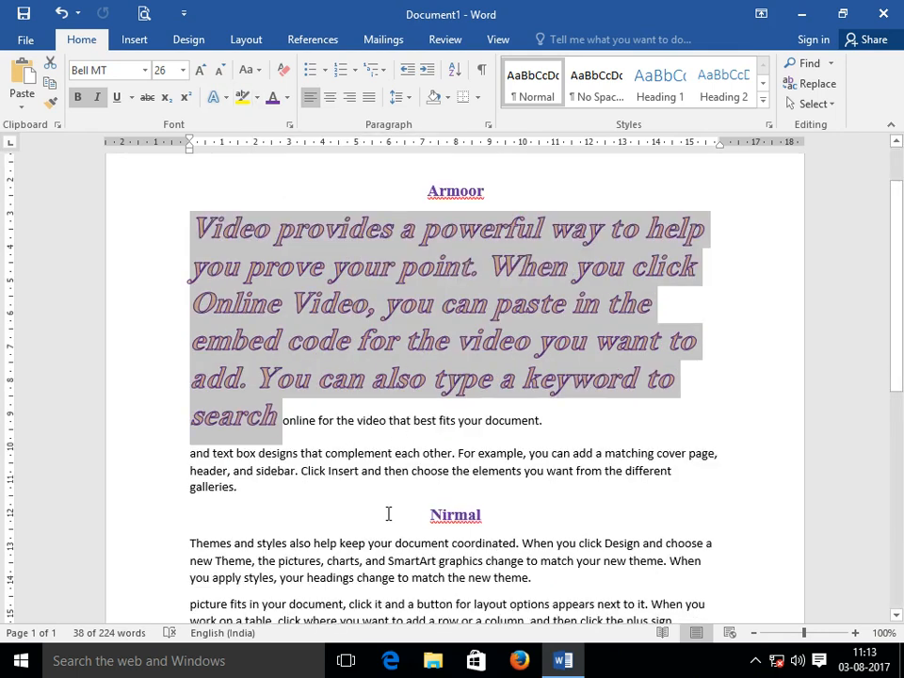
Select 'charts, and SmartArt graphics', then Ctrl-add 'If you need to stop' to the selection.
{"action": "left_click", "coordinate": [366, 494]}
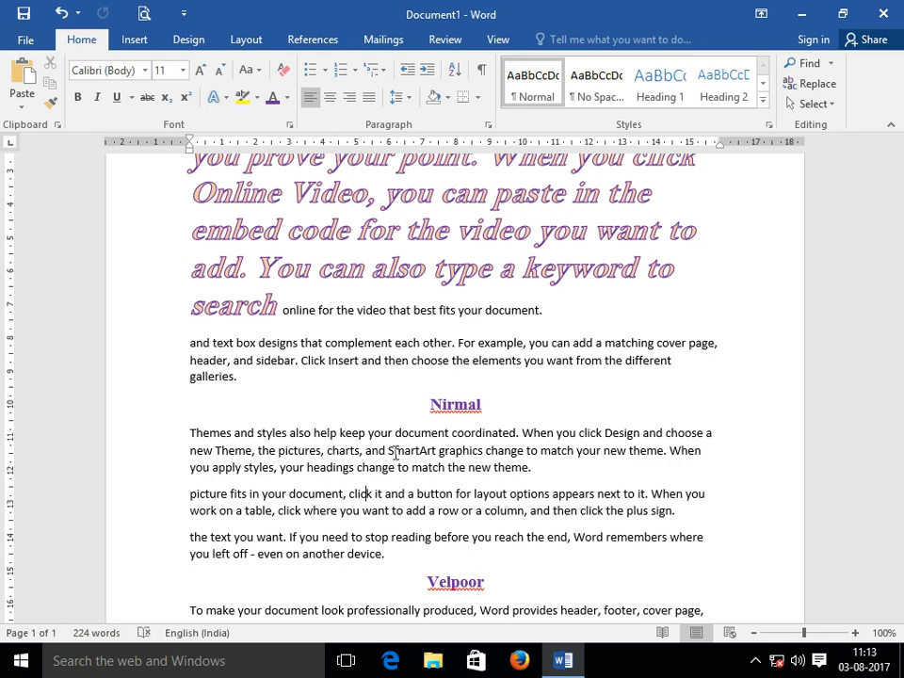
{"action": "scroll", "coordinate": [415, 443], "scroll_direction": "down", "scroll_amount": 3}
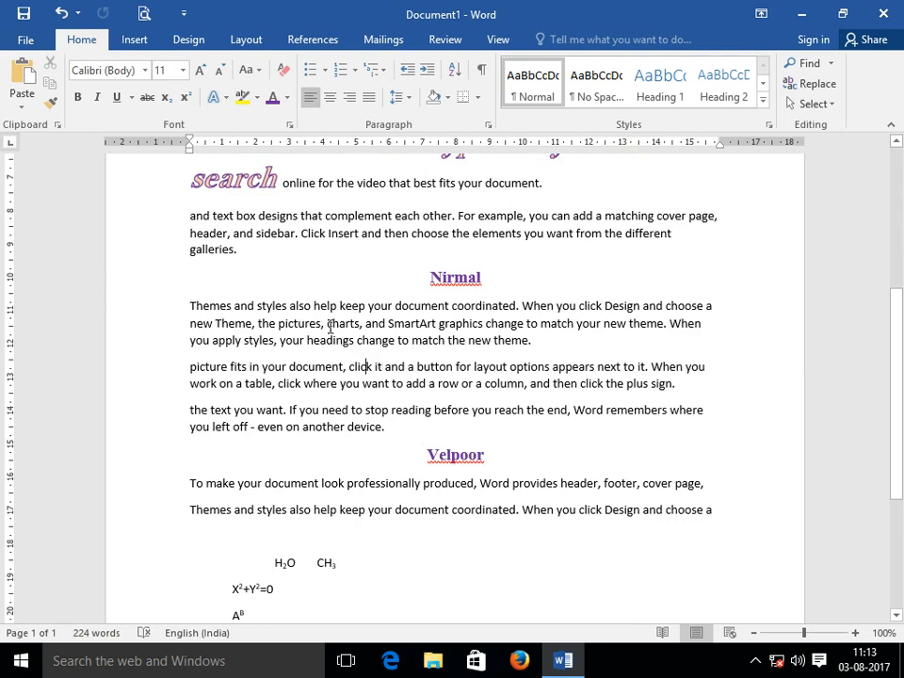
{"action": "left_click_drag", "start_coordinate": [328, 325], "coordinate": [465, 337]}
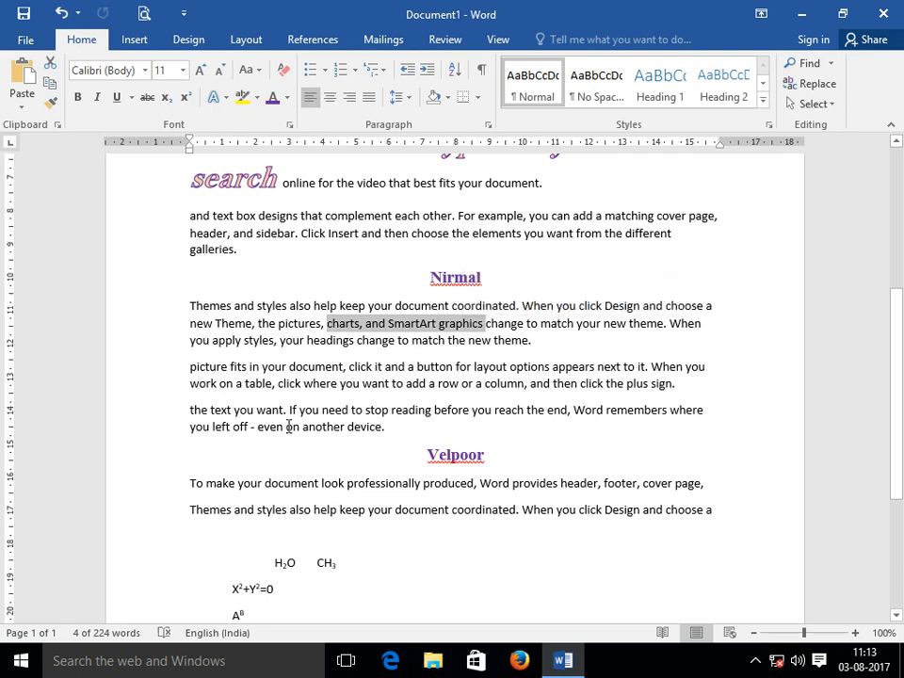
{"action": "left_click_drag", "start_coordinate": [291, 410], "coordinate": [394, 419]}
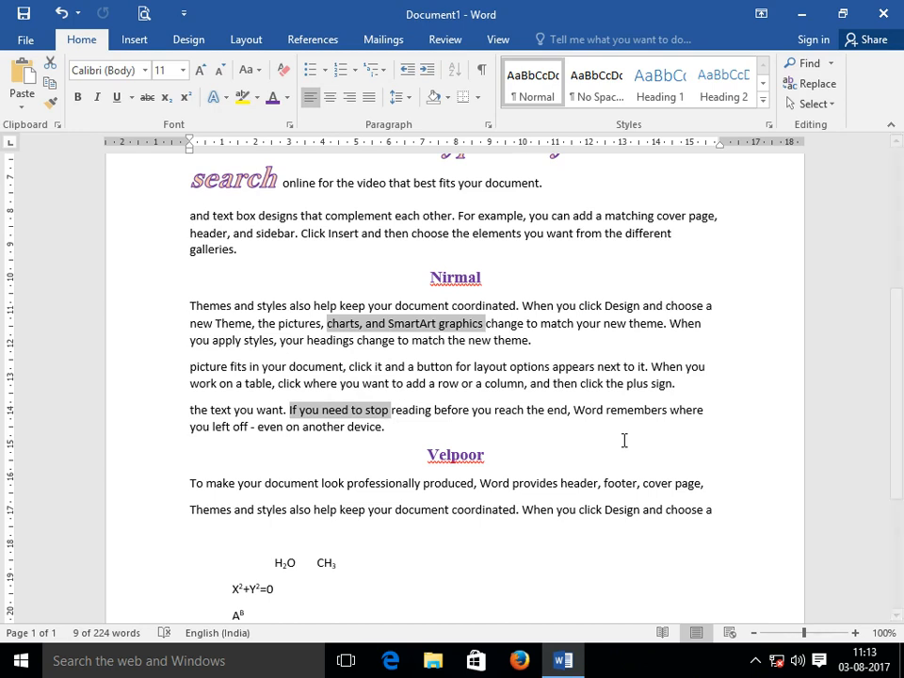
Highlight both selected phrases in Yellow, then reopen and dismiss the highlight palette unchanged.
{"action": "left_click", "coordinate": [258, 98]}
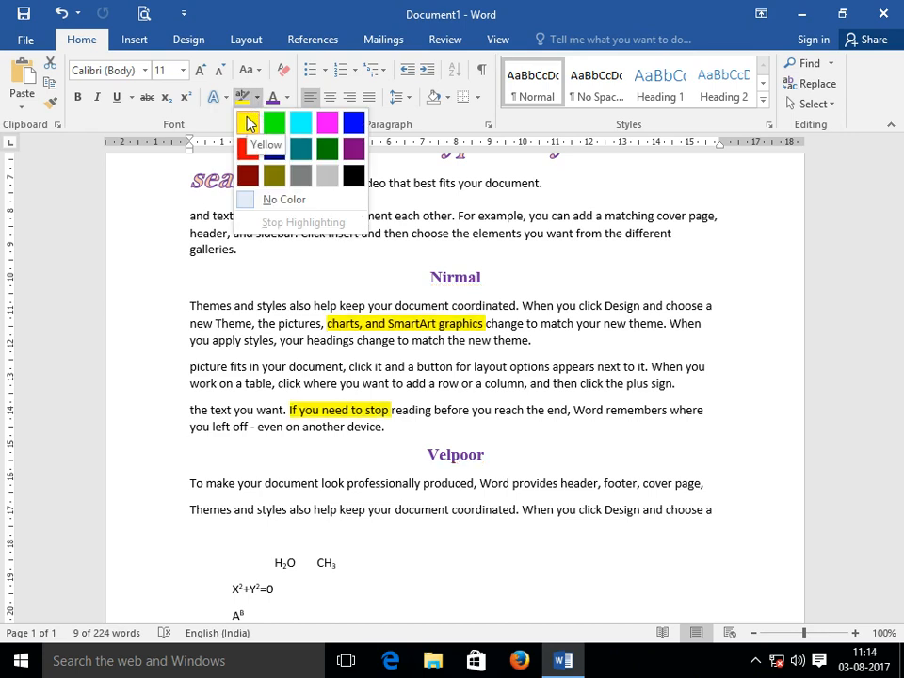
{"action": "left_click", "coordinate": [247, 124]}
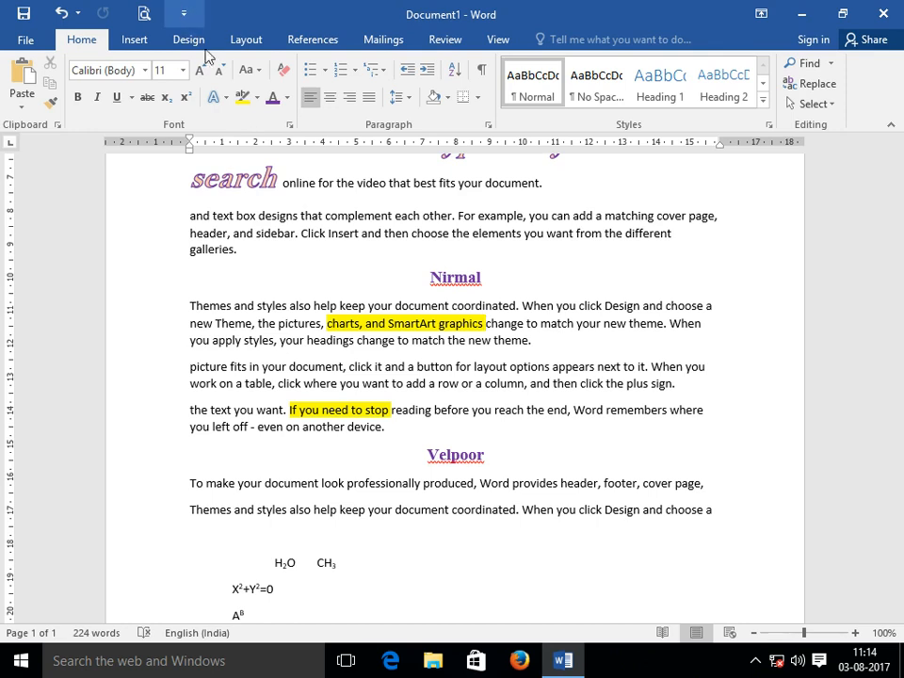
{"action": "left_click", "coordinate": [258, 98]}
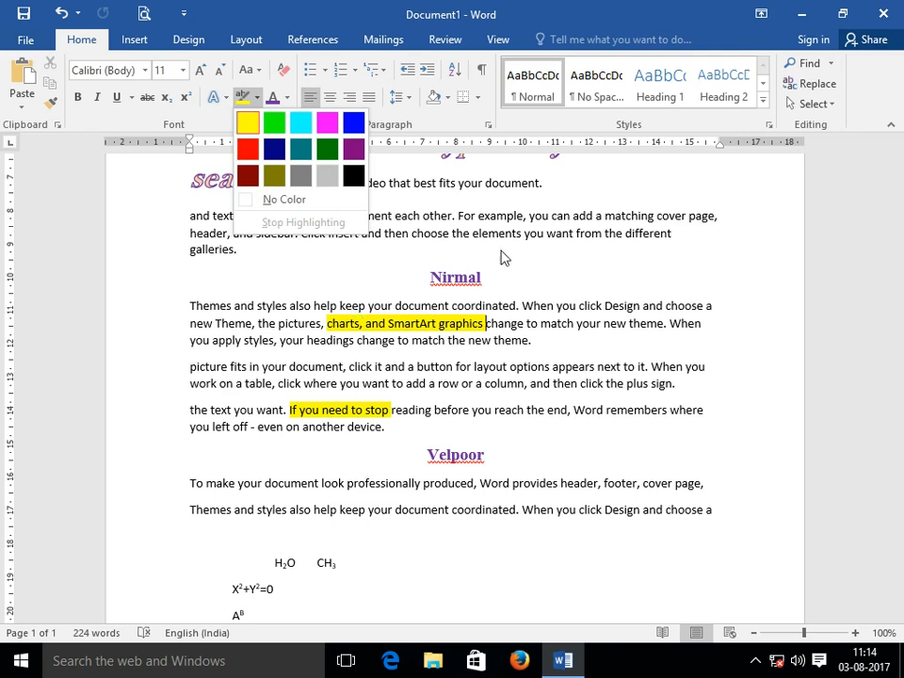
{"action": "left_click", "coordinate": [344, 252]}
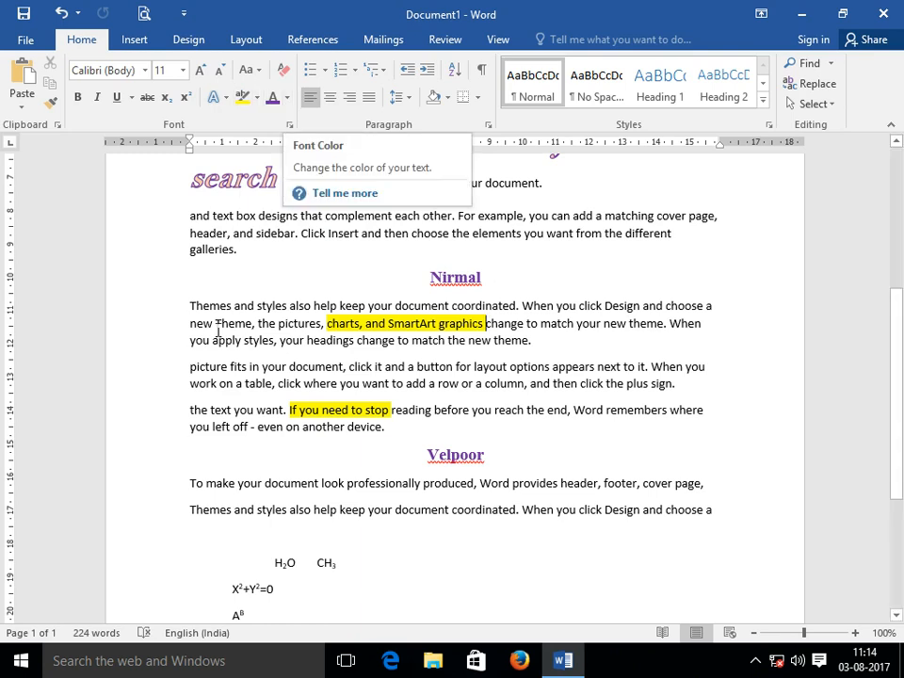
Select the line starting 'picture fits in your document' and set its font colour to Red.
{"action": "left_click", "coordinate": [170, 374]}
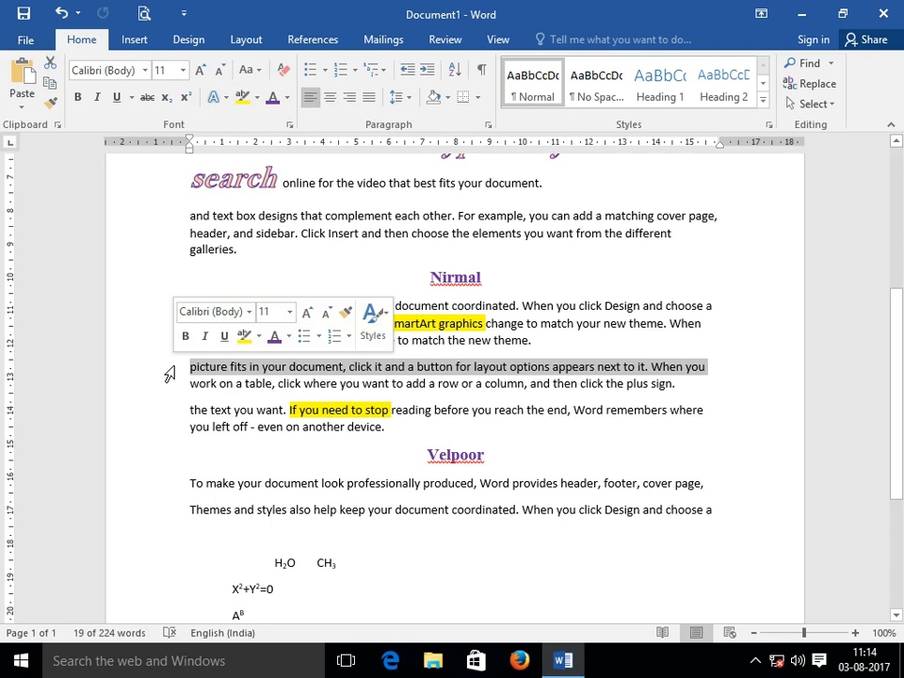
{"action": "left_click", "coordinate": [288, 98]}
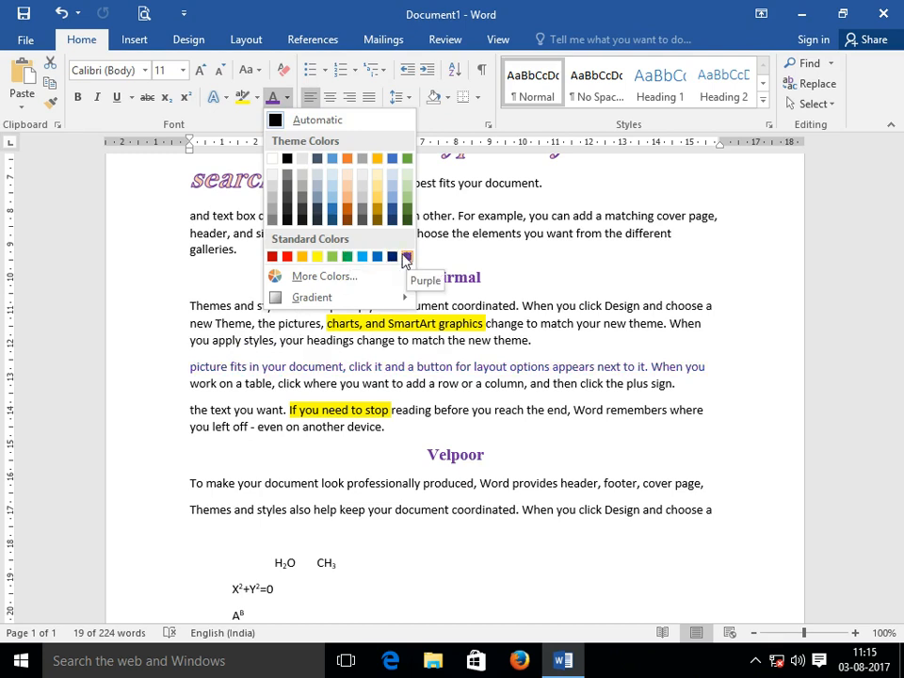
{"action": "left_click", "coordinate": [286, 256]}
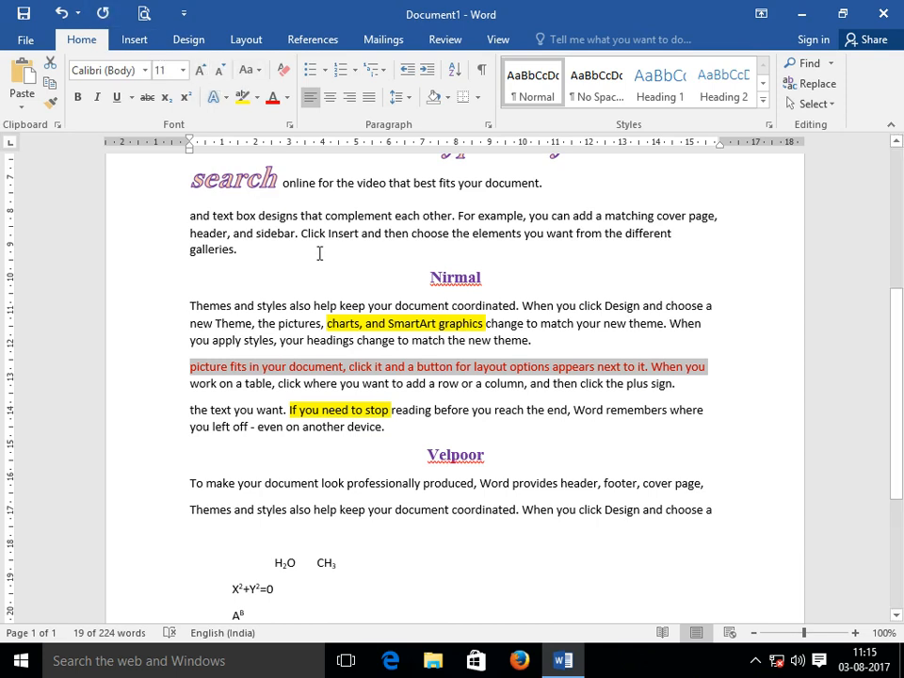
{"action": "scroll", "coordinate": [349, 272], "scroll_direction": "up", "scroll_amount": 3}
Select the three paragraphs under the Nirmal heading and change them to UPPERCASE.
{"action": "scroll", "coordinate": [347, 308], "scroll_direction": "down", "scroll_amount": 1}
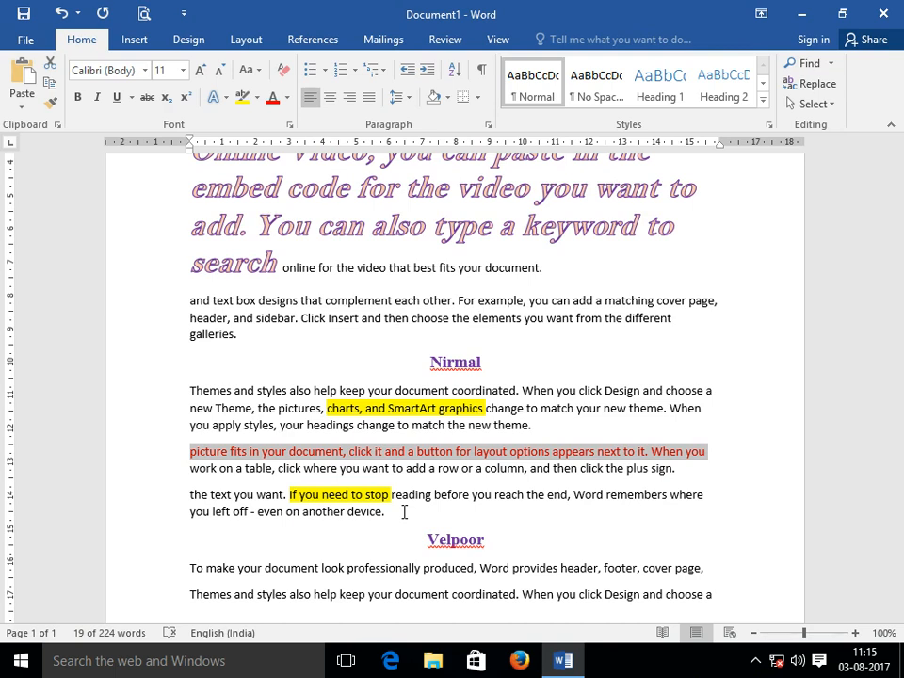
{"action": "left_click_drag", "start_coordinate": [390, 511], "coordinate": [196, 399]}
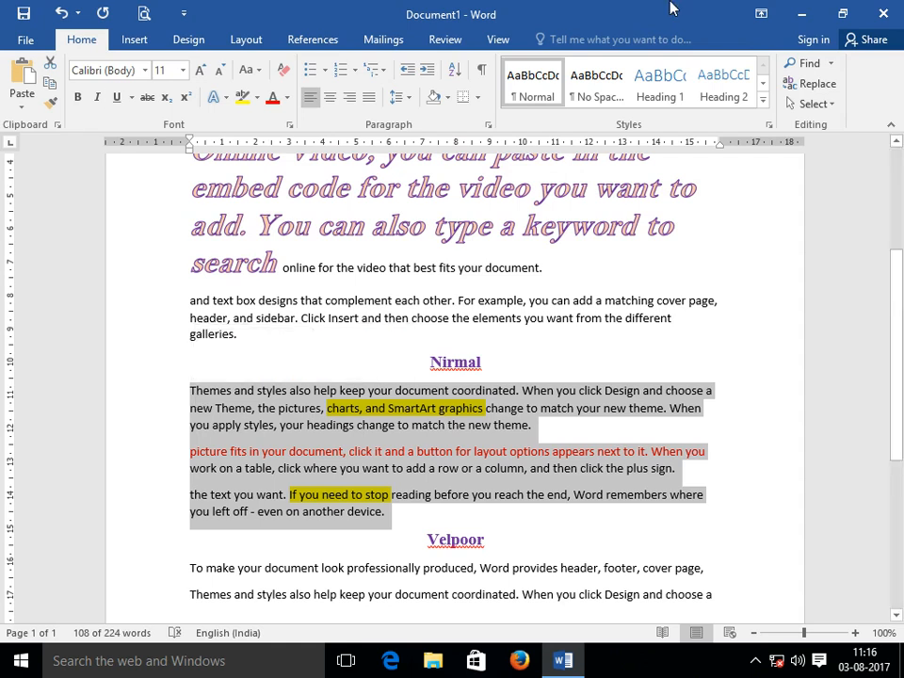
{"action": "left_click", "coordinate": [261, 71]}
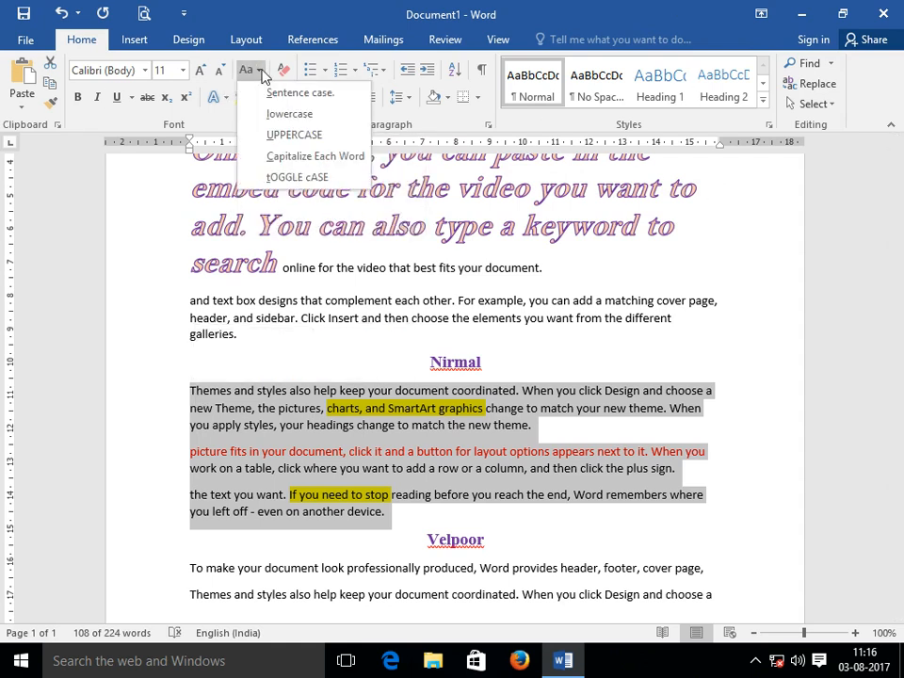
{"action": "left_click", "coordinate": [285, 136]}
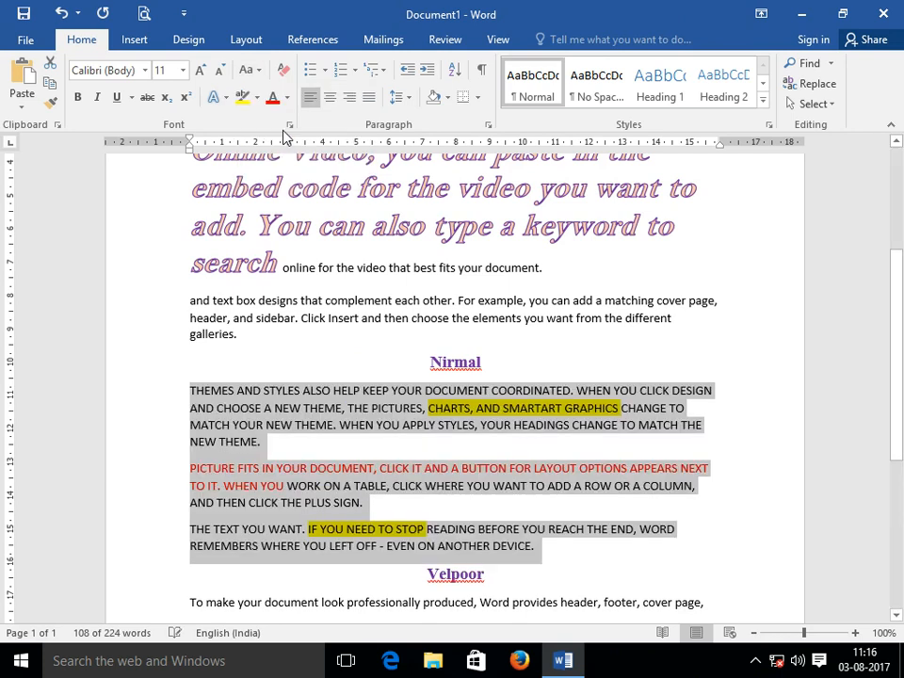
{"action": "left_click", "coordinate": [383, 514]}
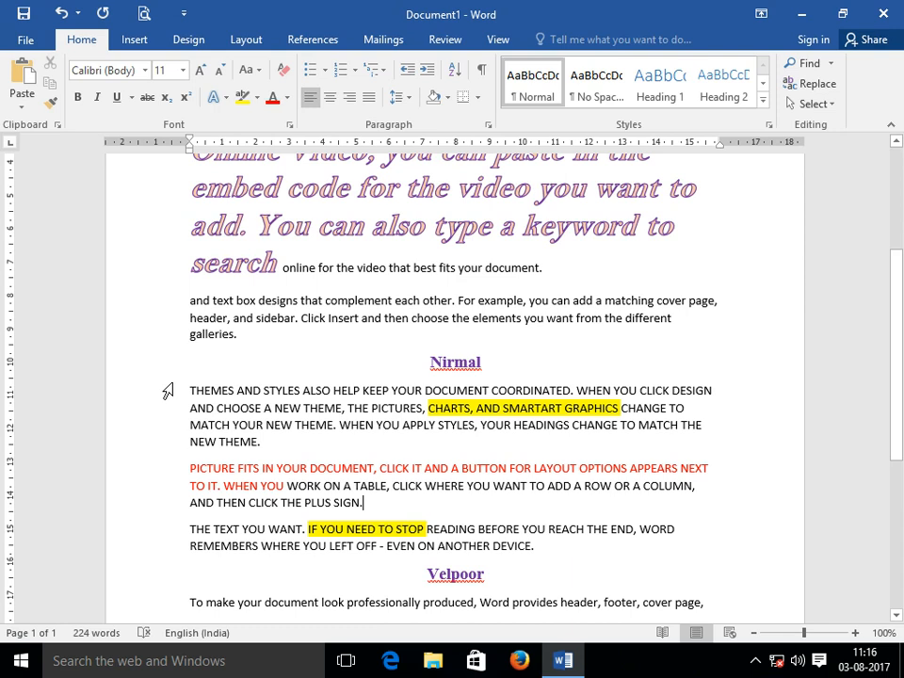
{"action": "left_click_drag", "start_coordinate": [151, 363], "coordinate": [162, 563]}
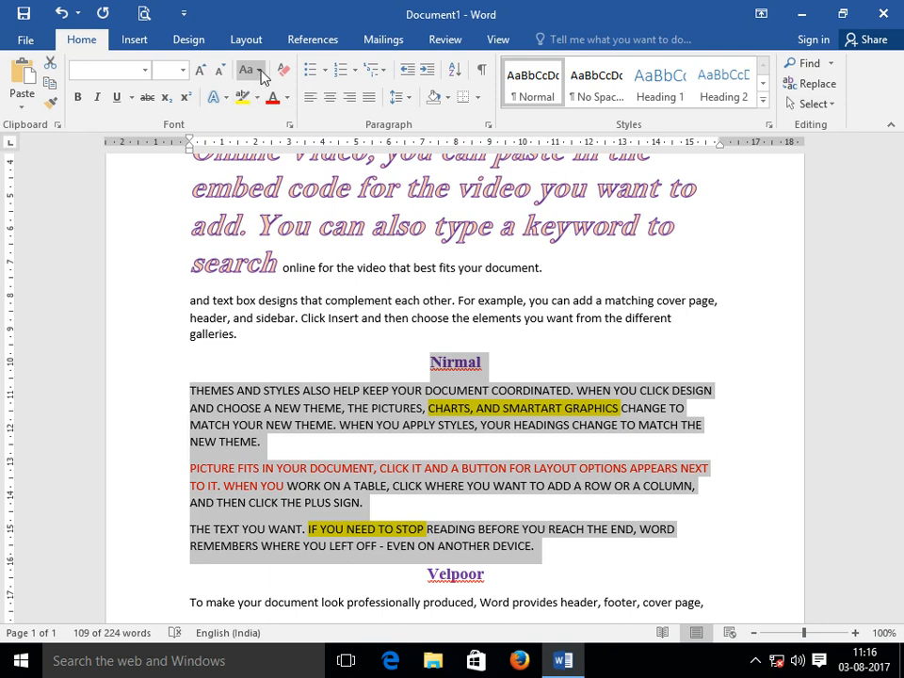
{"action": "left_click", "coordinate": [262, 73]}
{"action": "left_click", "coordinate": [279, 96]}
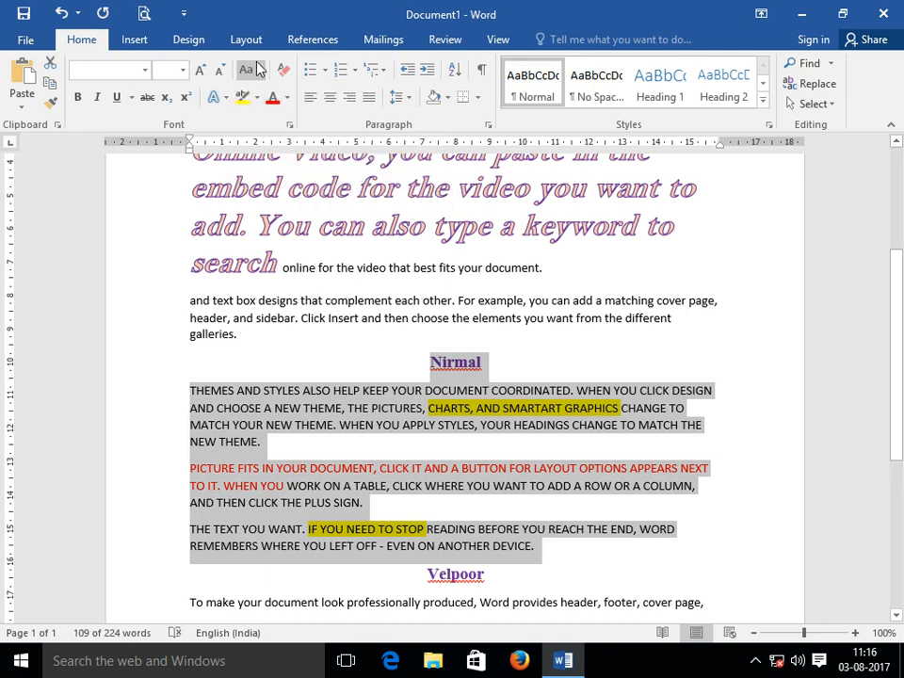
{"action": "left_click", "coordinate": [256, 70]}
{"action": "left_click", "coordinate": [275, 95]}
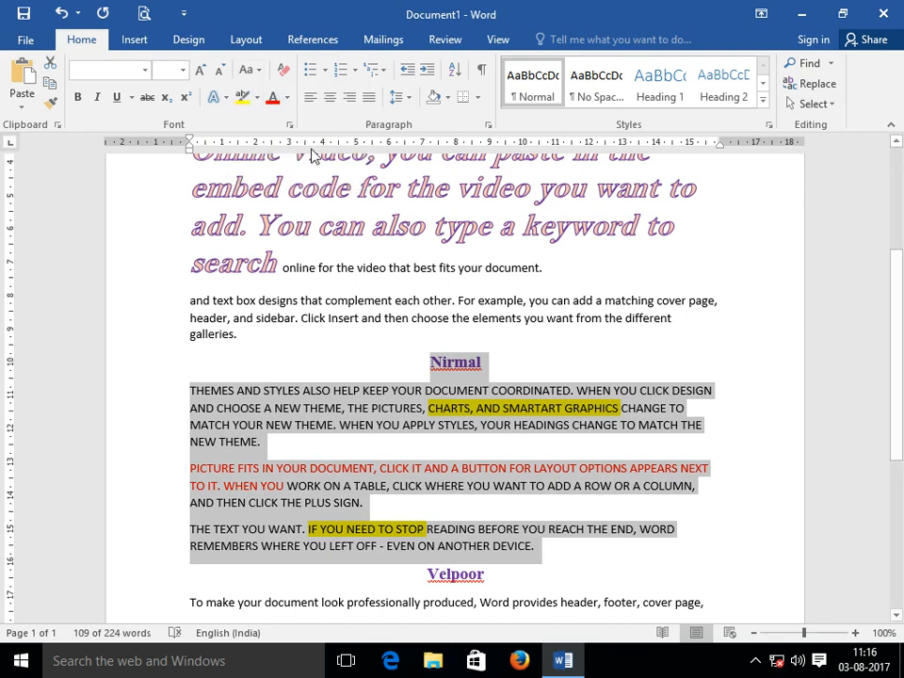
{"action": "left_click", "coordinate": [258, 72]}
{"action": "left_click", "coordinate": [256, 95]}
{"action": "left_click_drag", "start_coordinate": [150, 394], "coordinate": [172, 550]}
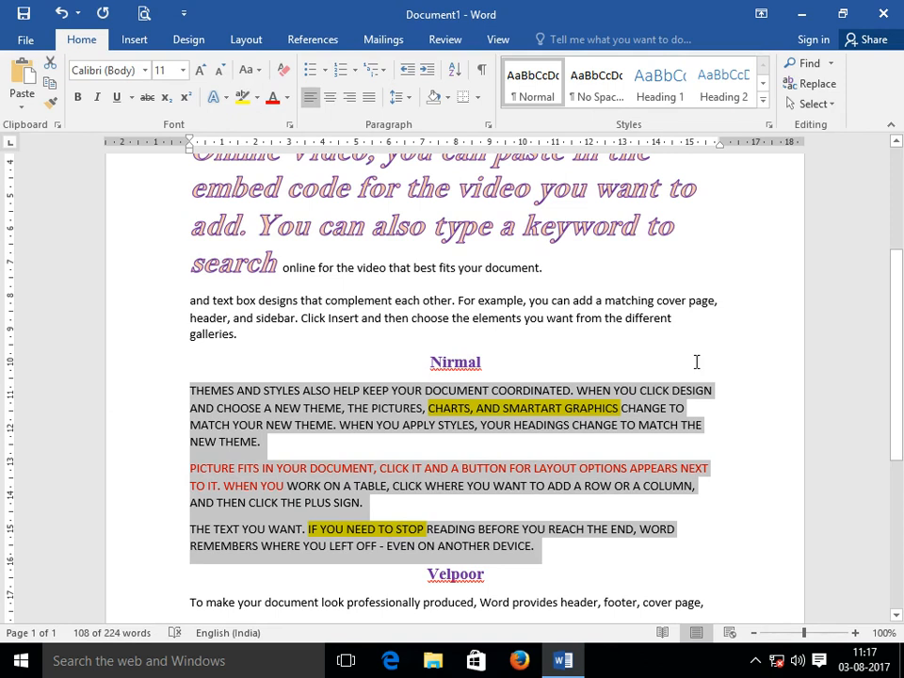
Cycle the Nirmal paragraphs through lowercase and sentence case with Shift+F3, then apply Capitalize Each Word.
{"action": "key", "text": "shift+F3"}
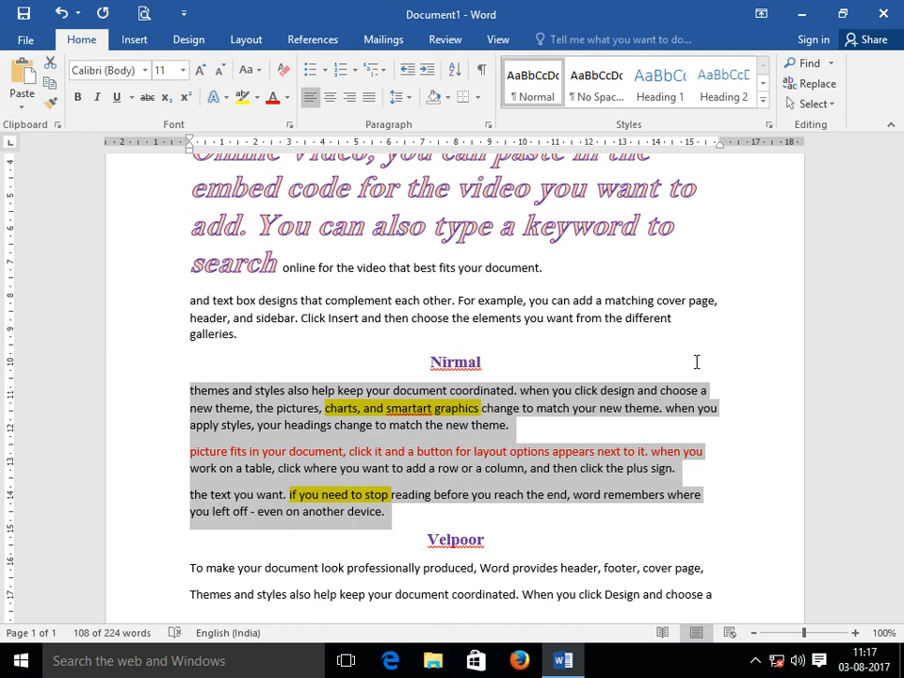
{"action": "key", "text": "shift+F3"}
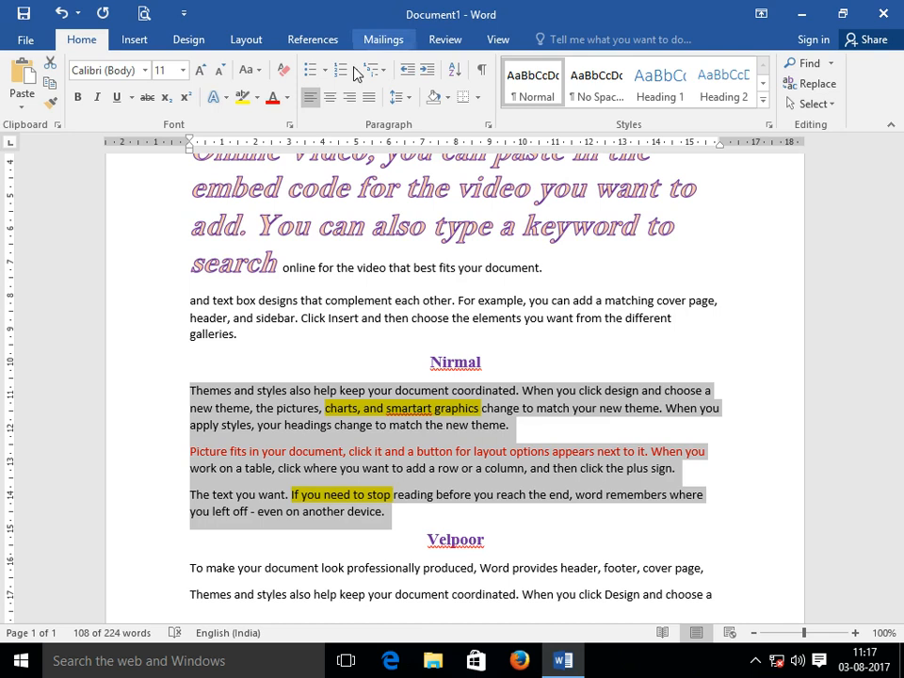
{"action": "left_click", "coordinate": [258, 71]}
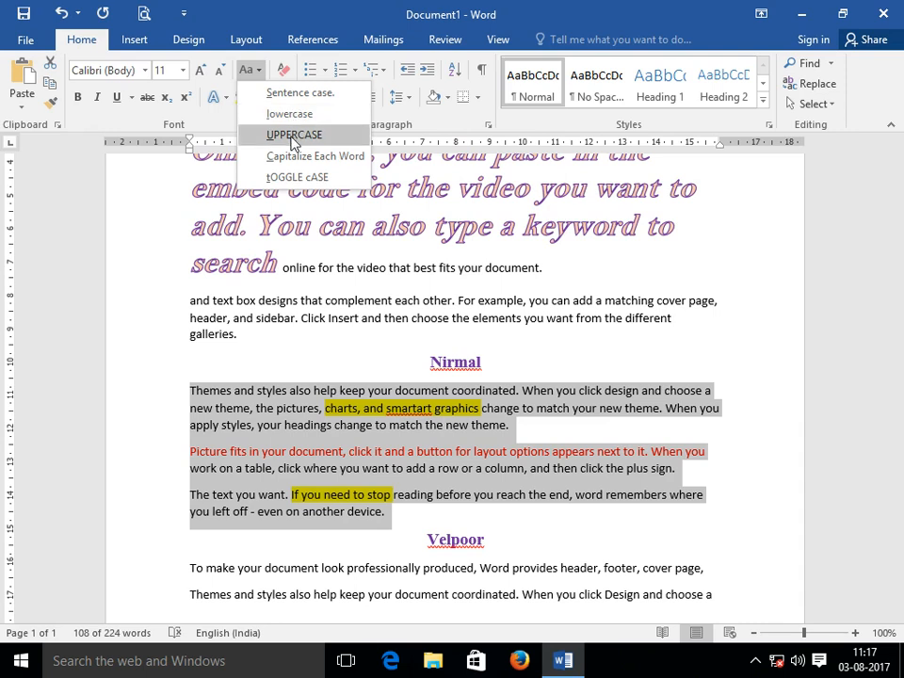
{"action": "left_click", "coordinate": [297, 156]}
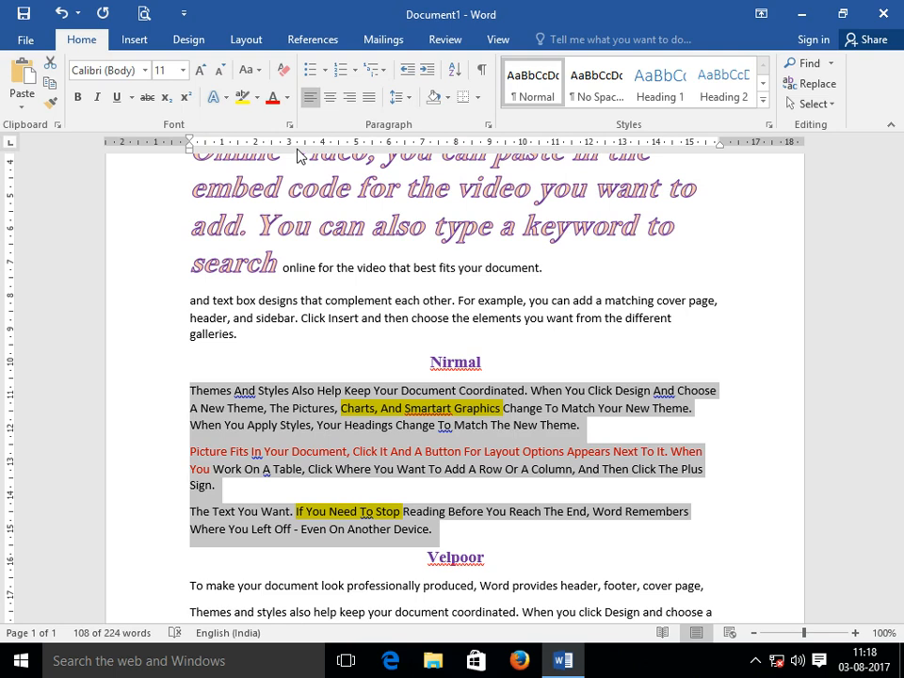
Apply tOGGLE cASE to the Nirmal paragraphs, then restore them to Sentence case.
{"action": "left_click", "coordinate": [249, 70]}
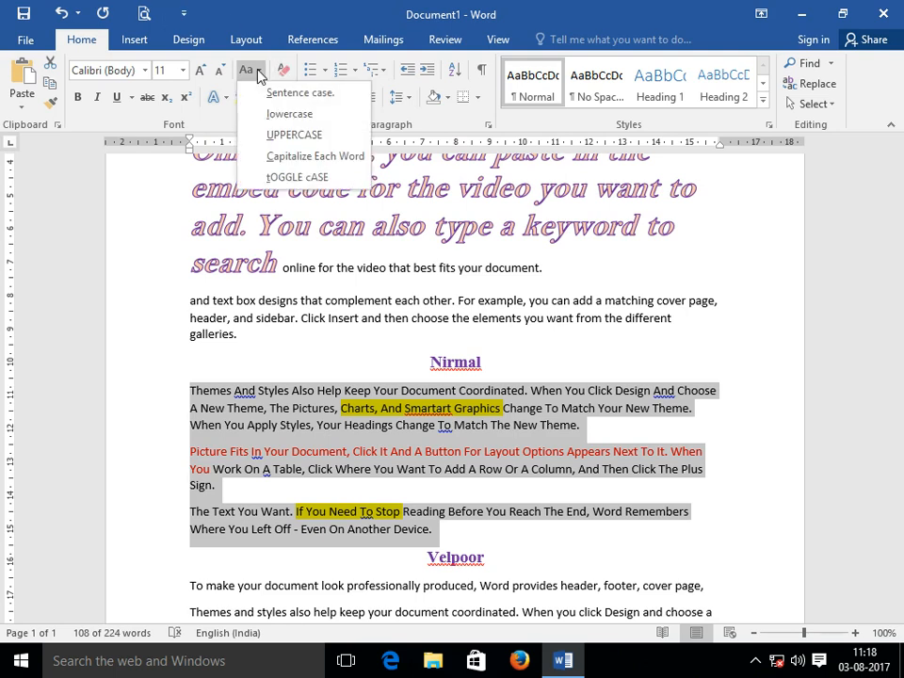
{"action": "left_click", "coordinate": [291, 179]}
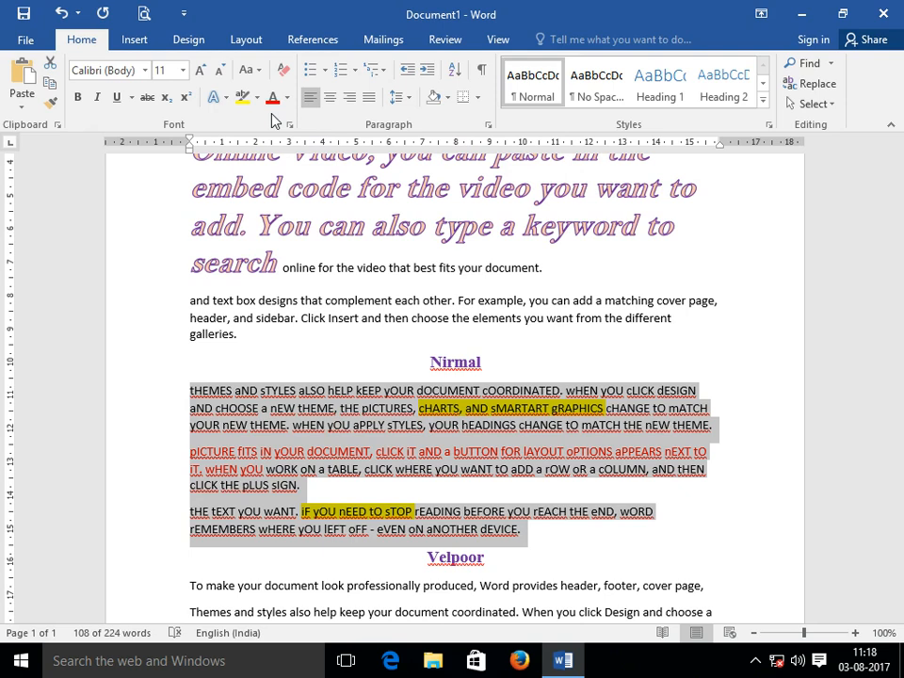
{"action": "left_click", "coordinate": [248, 70]}
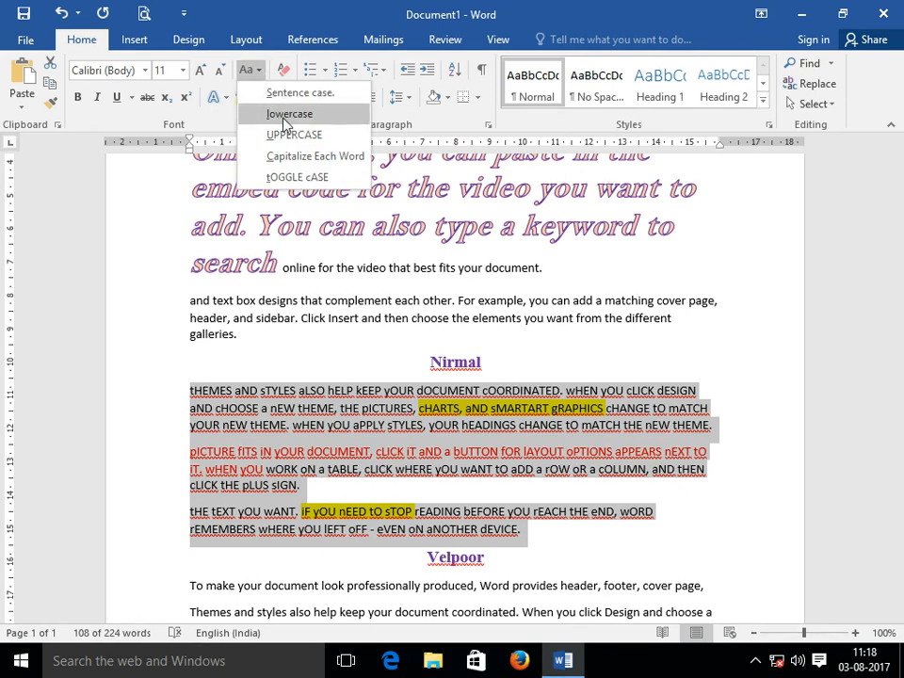
{"action": "left_click", "coordinate": [288, 92]}
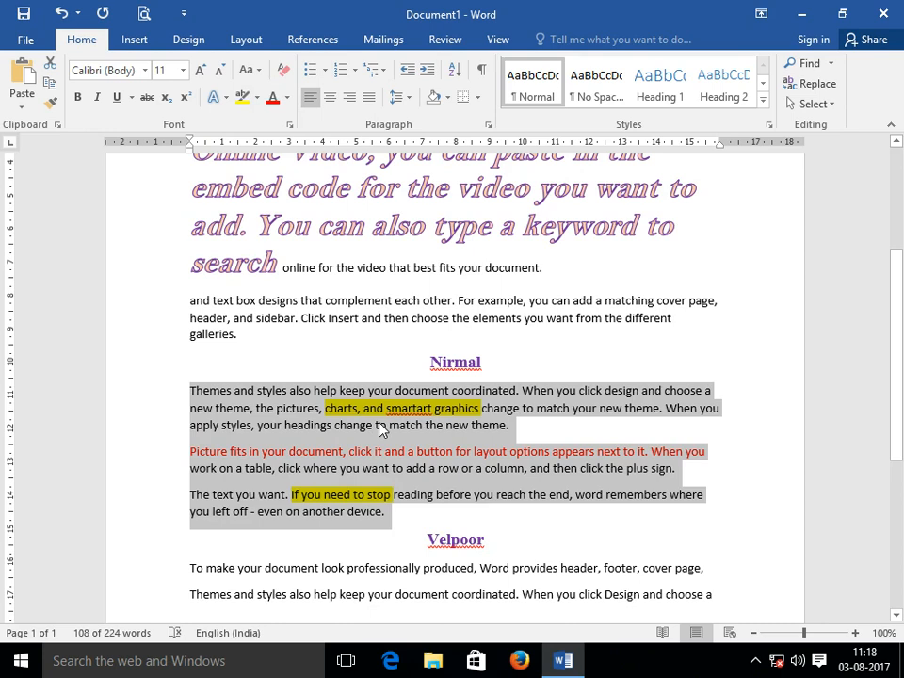
{"action": "scroll", "coordinate": [365, 407], "scroll_direction": "up", "scroll_amount": 3}
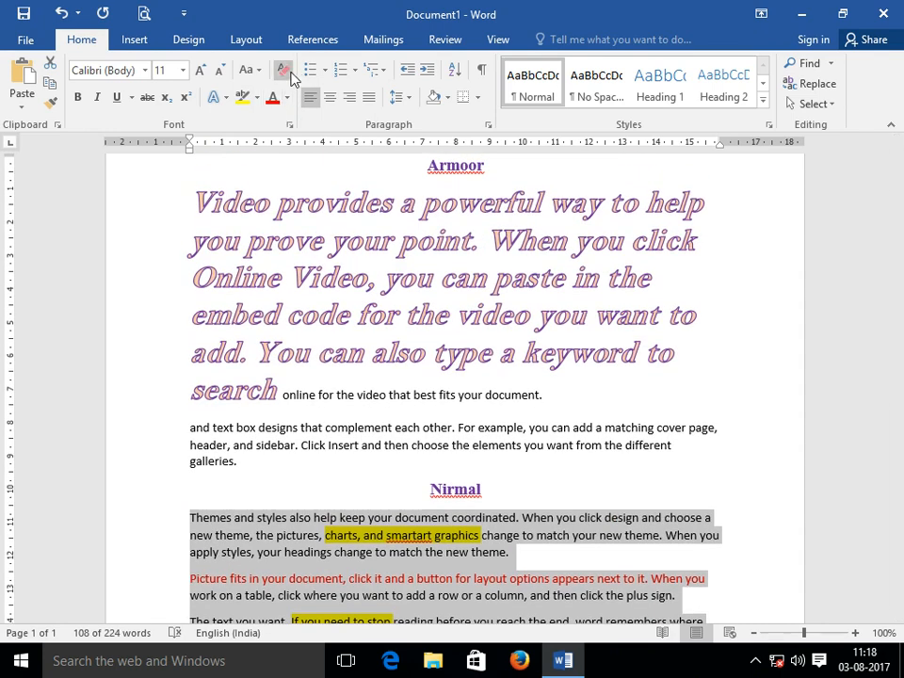
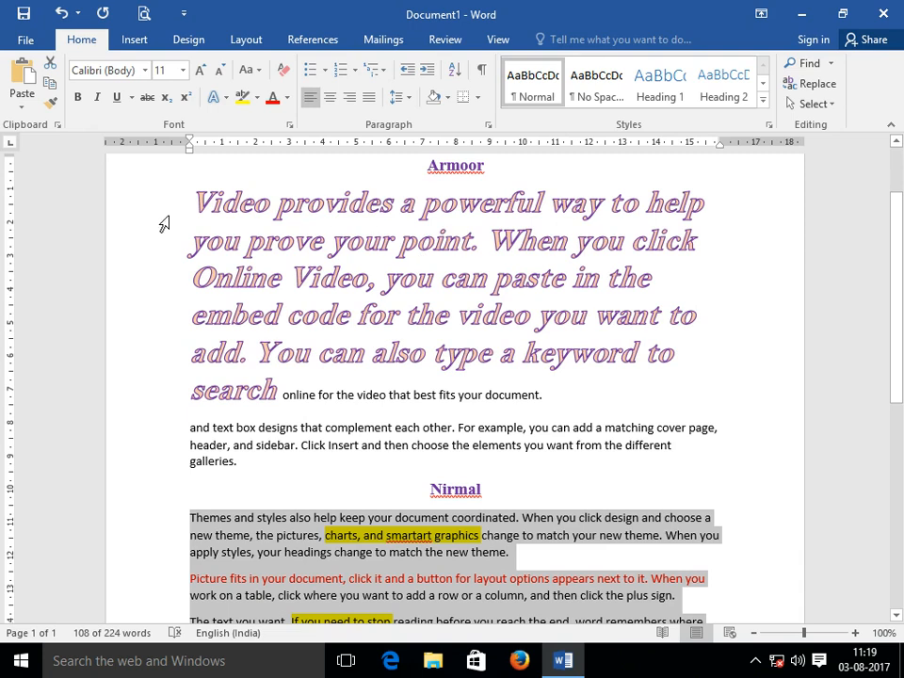
Clear all formatting from the first line, 'Video provides a powerful way to help'.
{"action": "left_click", "coordinate": [165, 204]}
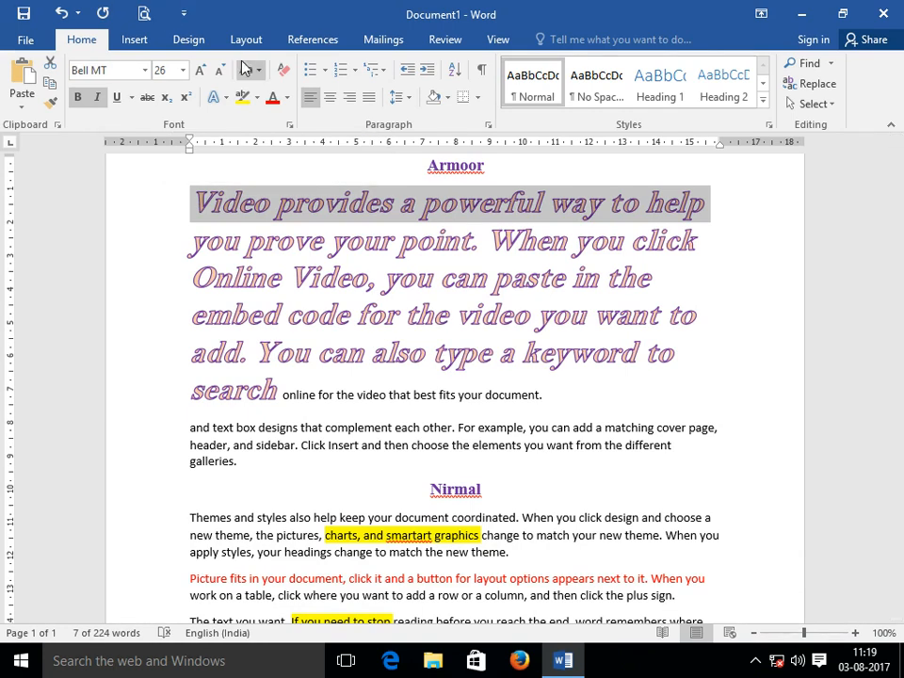
{"action": "left_click", "coordinate": [282, 72]}
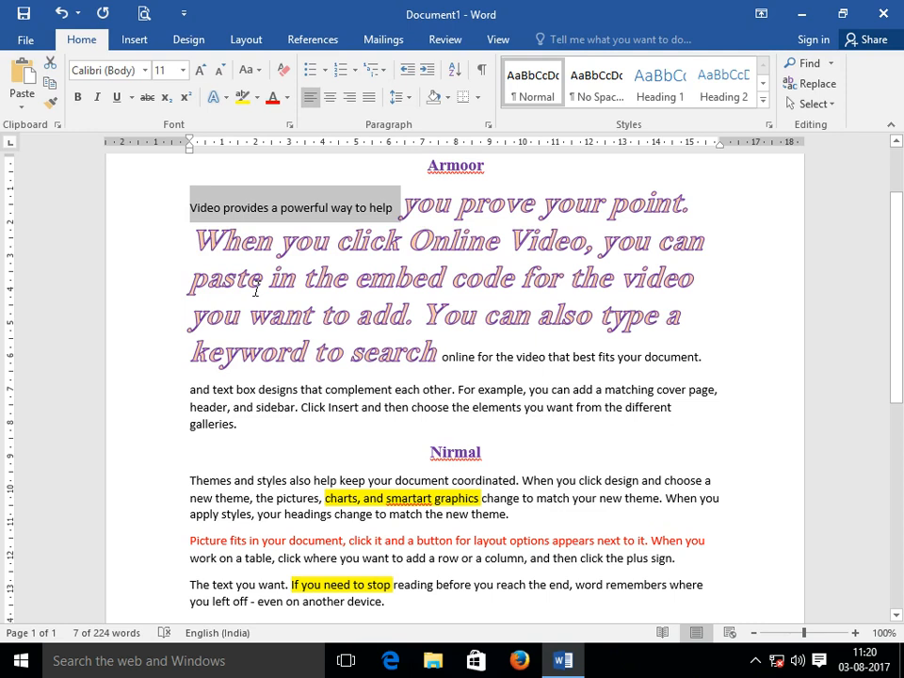
{"action": "left_click", "coordinate": [50, 87]}
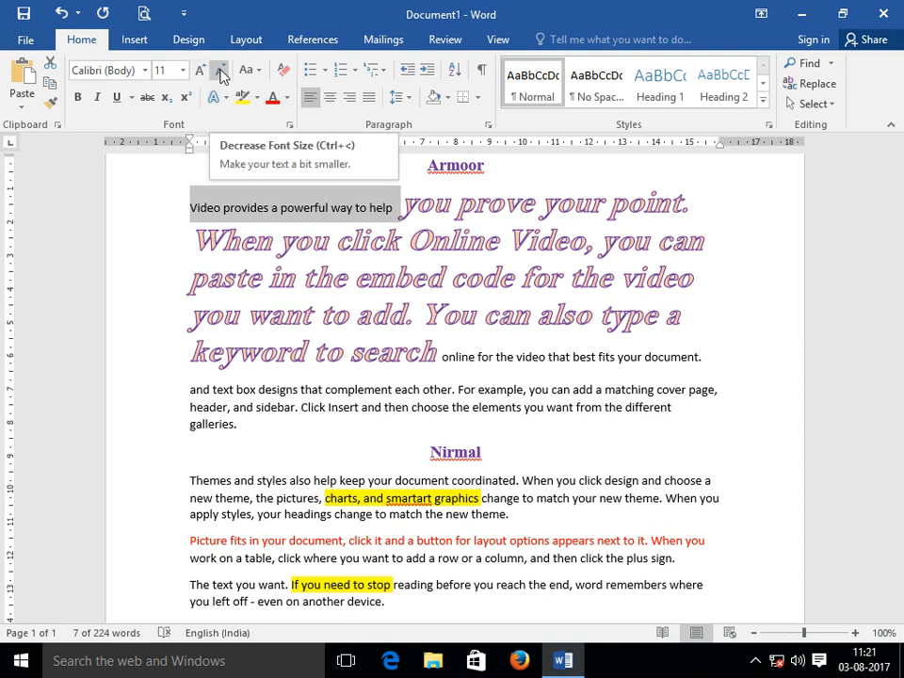
{"action": "left_click", "coordinate": [132, 98]}
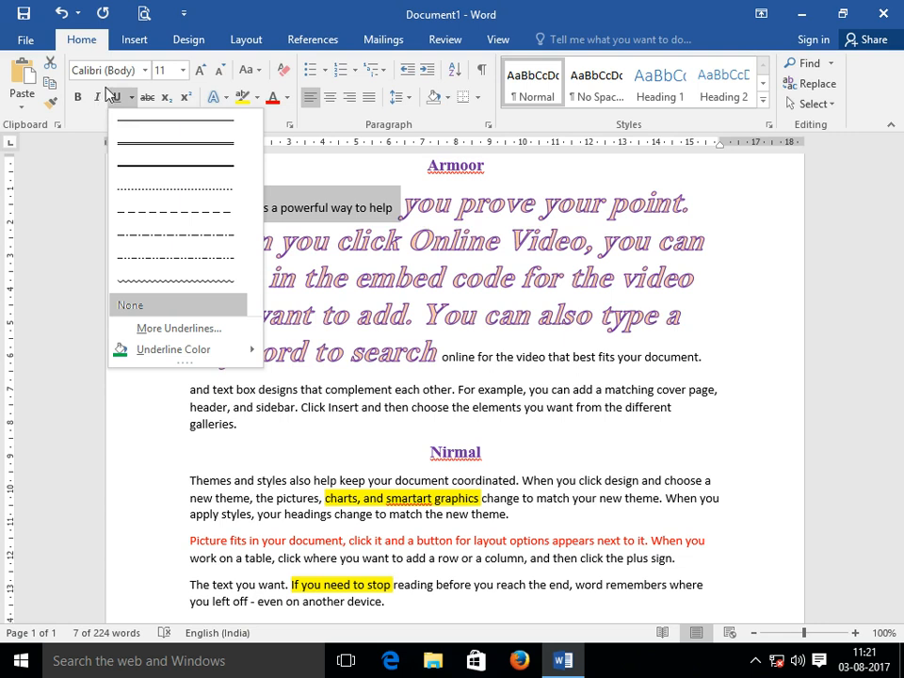
{"action": "left_click", "coordinate": [291, 172]}
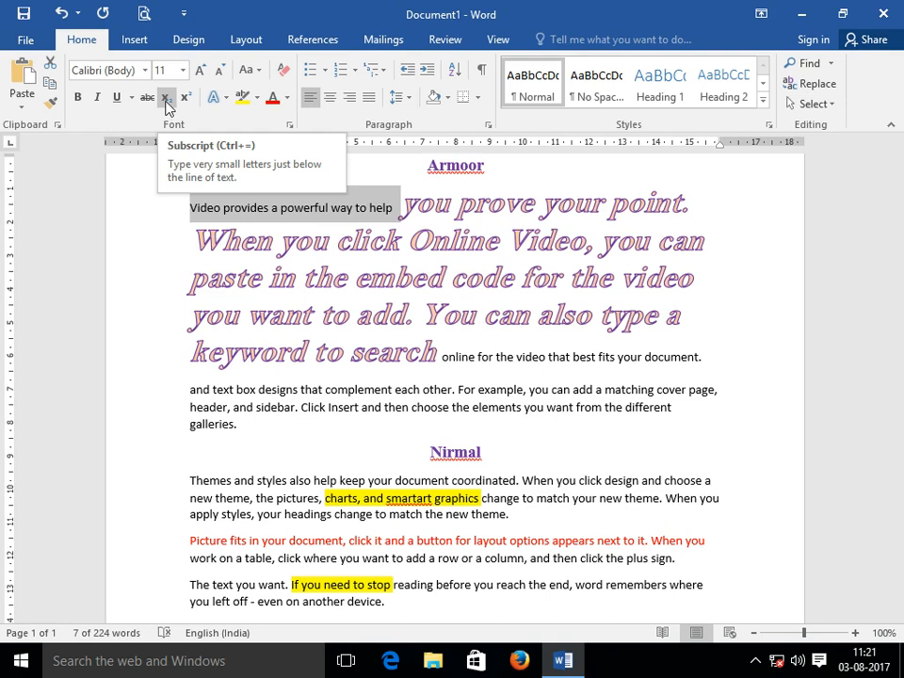
{"action": "left_click", "coordinate": [227, 99]}
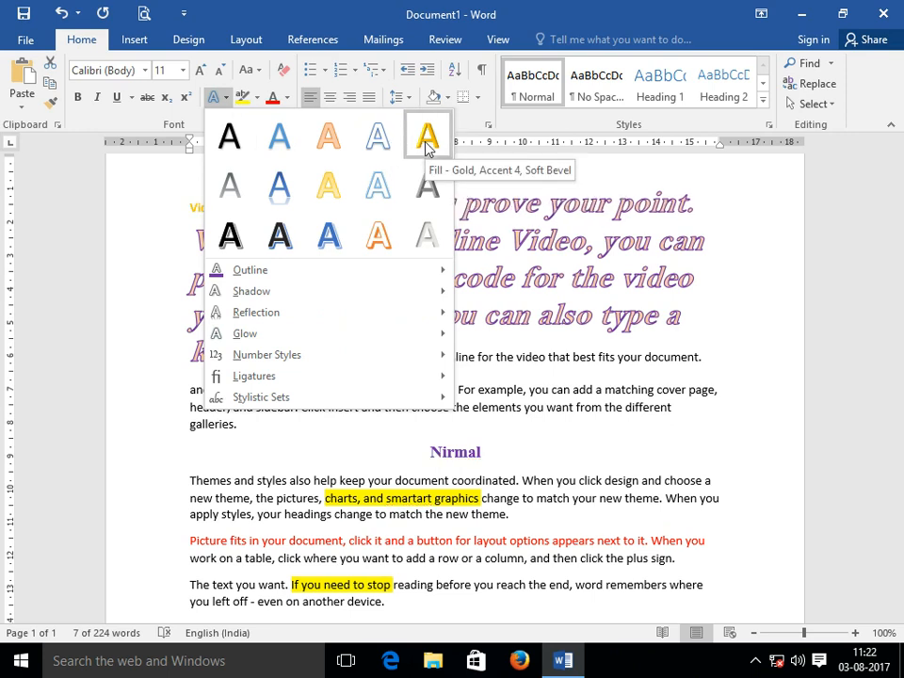
{"action": "left_click", "coordinate": [257, 99]}
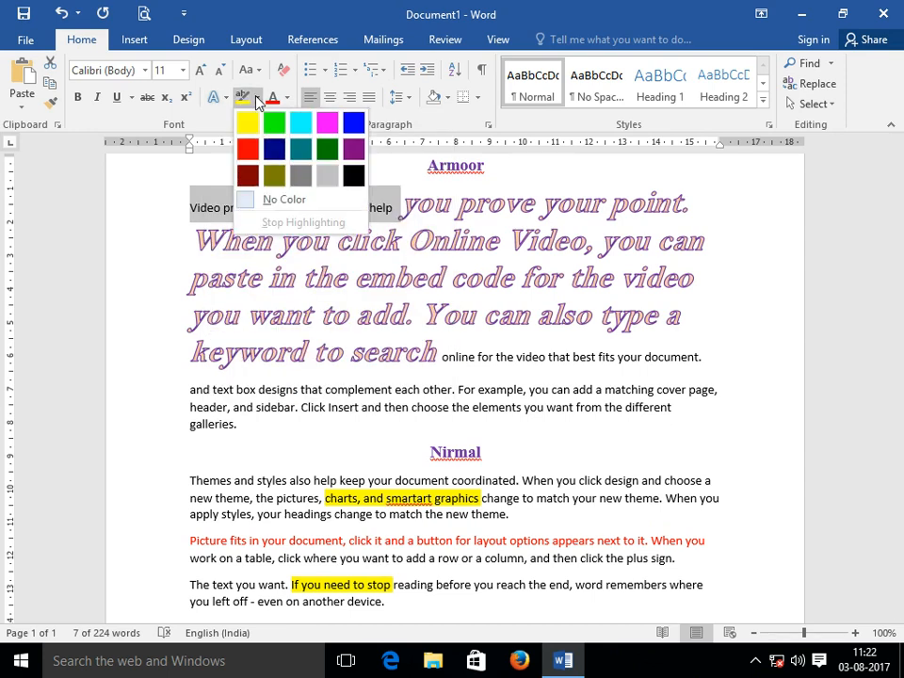
{"action": "left_click", "coordinate": [288, 99]}
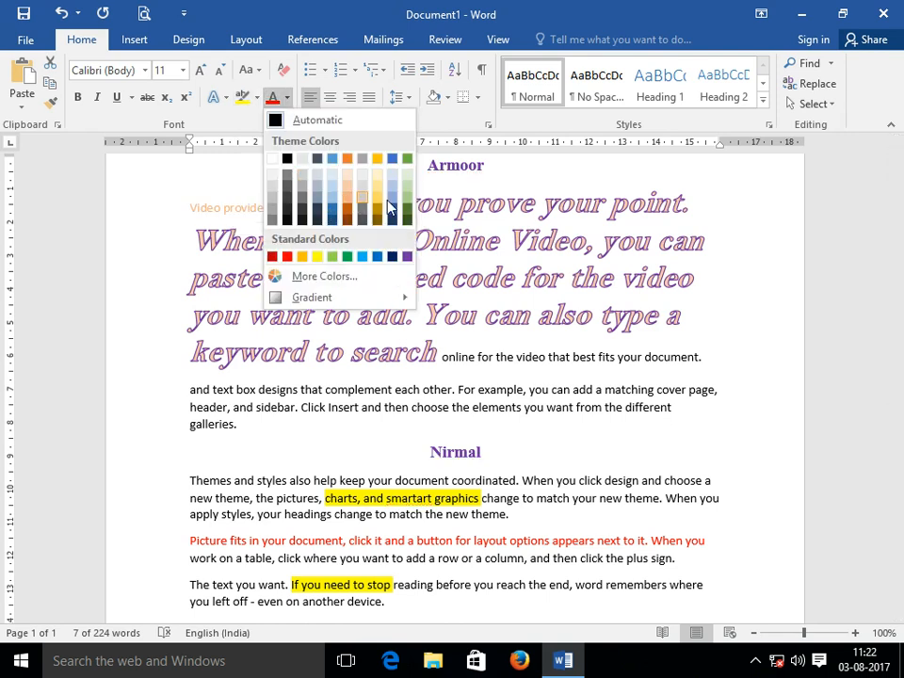
{"action": "left_click", "coordinate": [258, 72]}
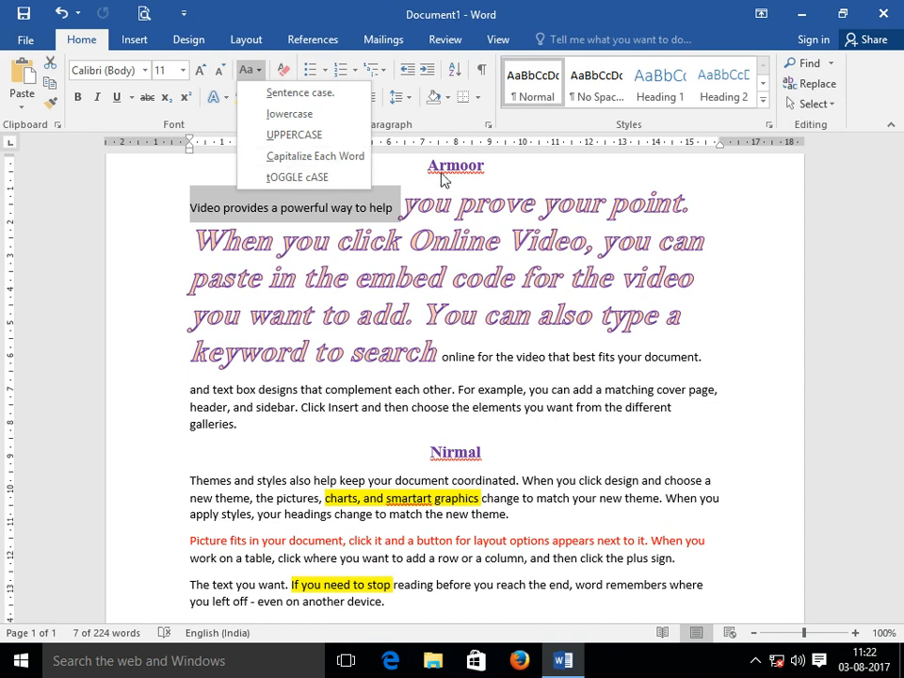
{"action": "left_click", "coordinate": [393, 173]}
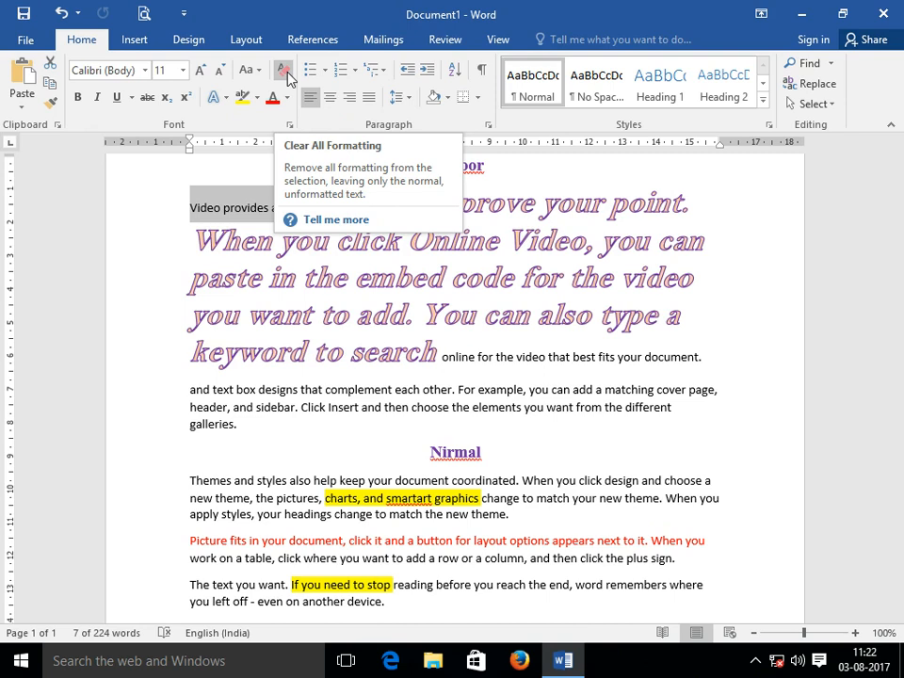
Add a non-superscript line after the Aᴮ formula, then select the first sentence under Velpoor.
{"action": "scroll", "coordinate": [261, 283], "scroll_direction": "down", "scroll_amount": 5}
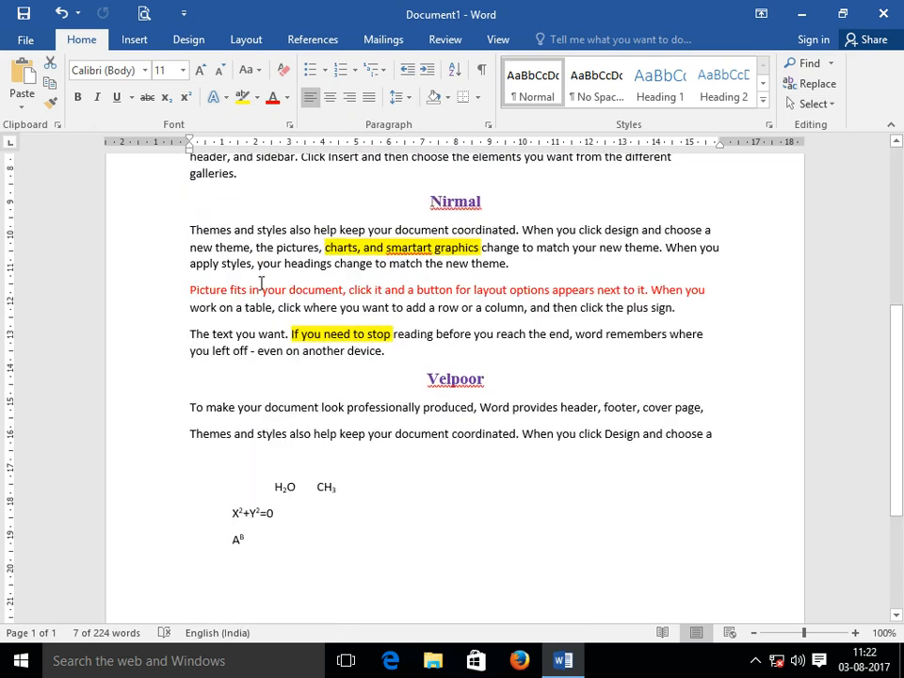
{"action": "scroll", "coordinate": [261, 284], "scroll_direction": "down", "scroll_amount": 3}
{"action": "left_click", "coordinate": [256, 402]}
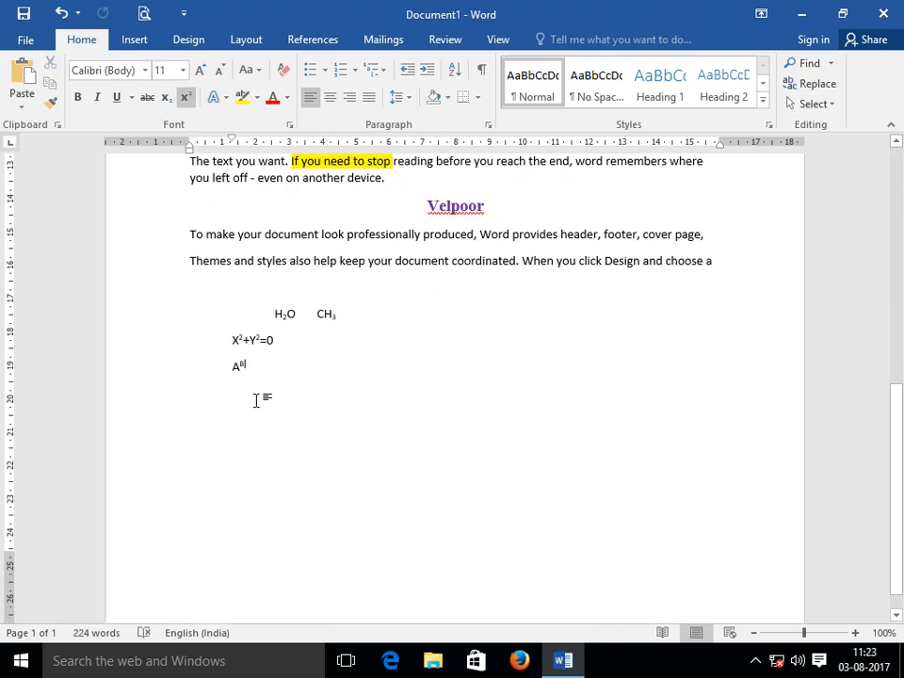
{"action": "key", "text": "Return"}
{"action": "key", "text": "Return"}
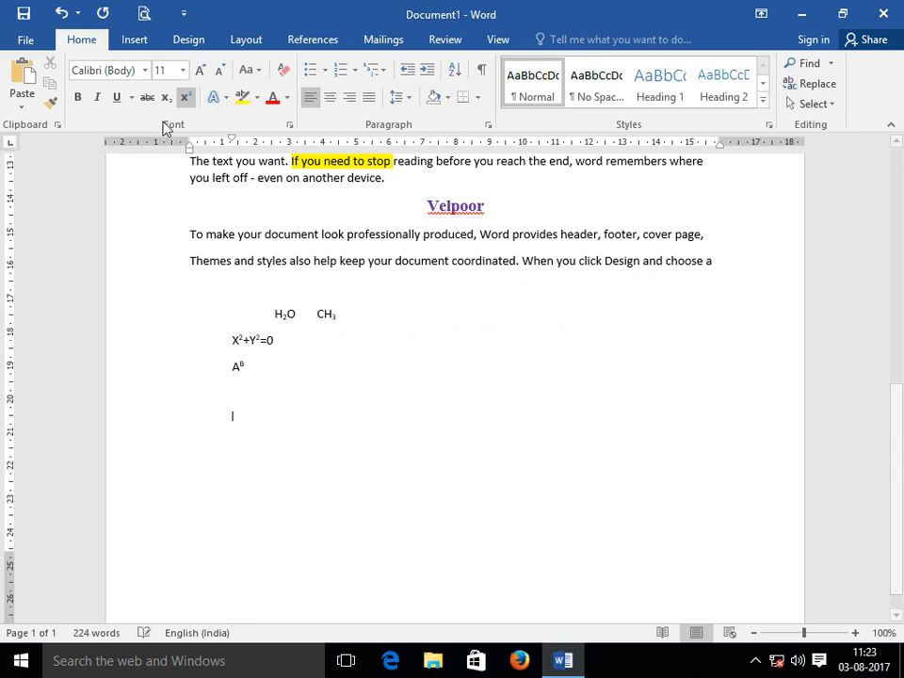
{"action": "left_click", "coordinate": [185, 97]}
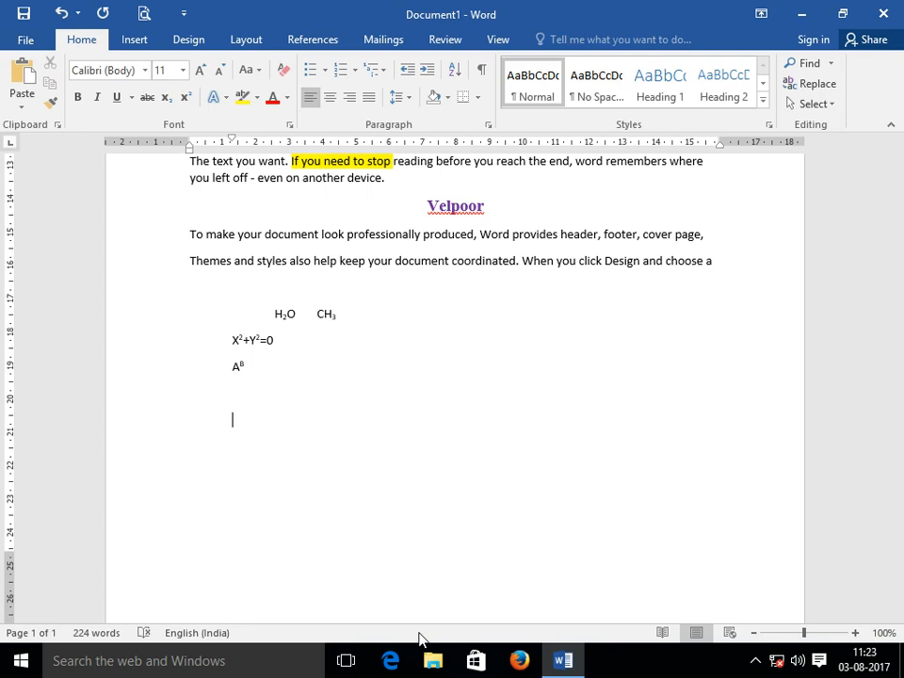
{"action": "left_click", "coordinate": [147, 244]}
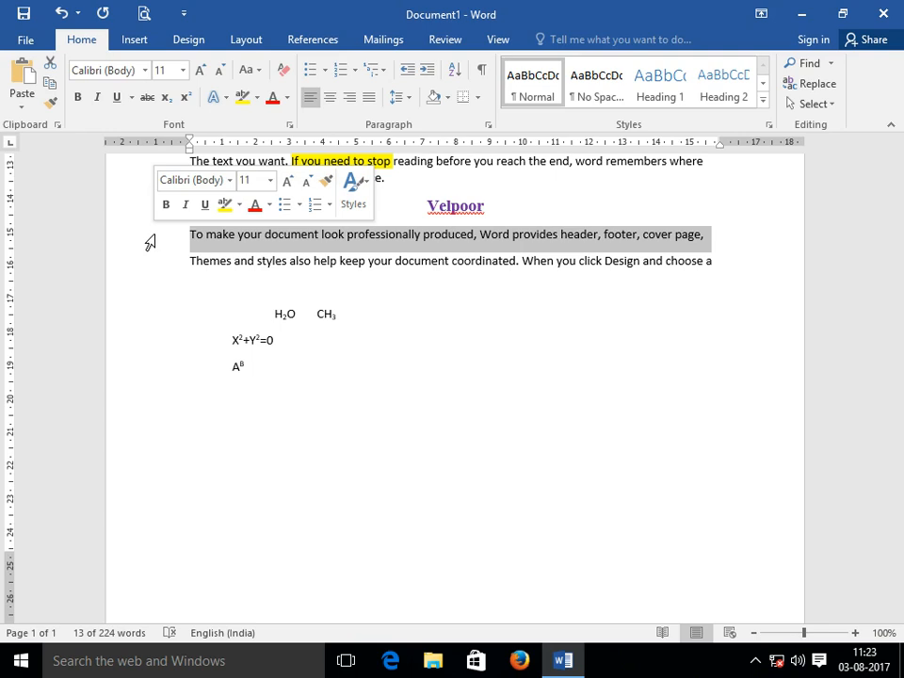
Go back to the empty line below Aᴮ, switch superscript off and bring up the font list.
{"action": "left_click", "coordinate": [145, 71]}
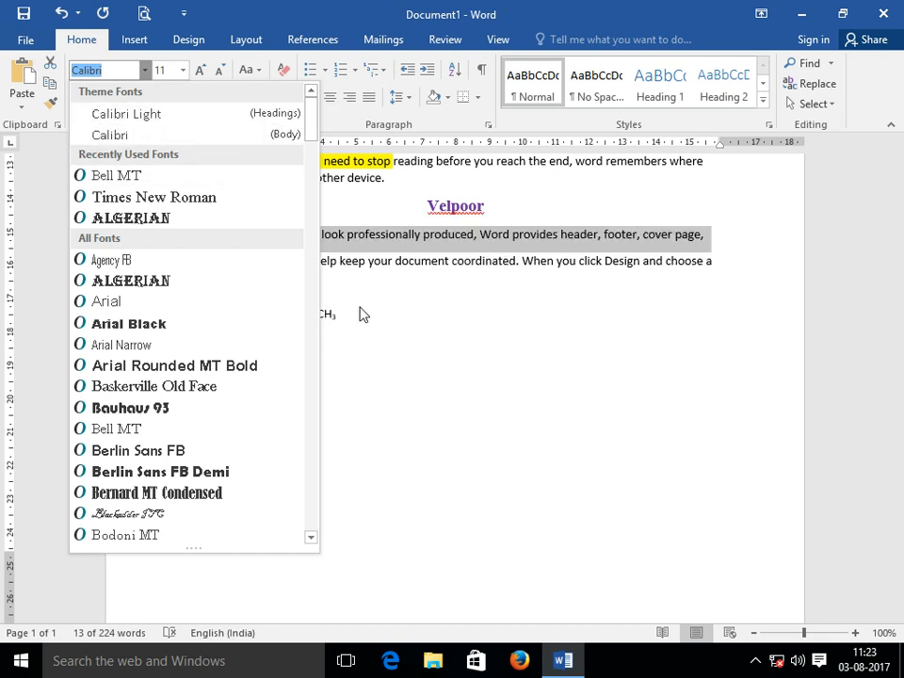
{"action": "left_click", "coordinate": [381, 384]}
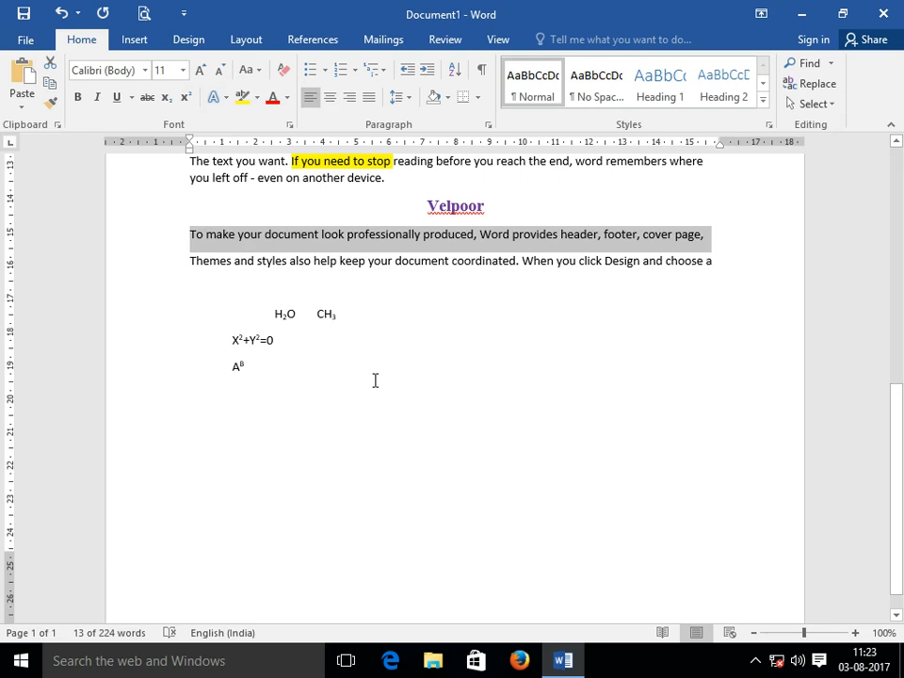
{"action": "left_click", "coordinate": [194, 391]}
{"action": "left_click", "coordinate": [186, 97]}
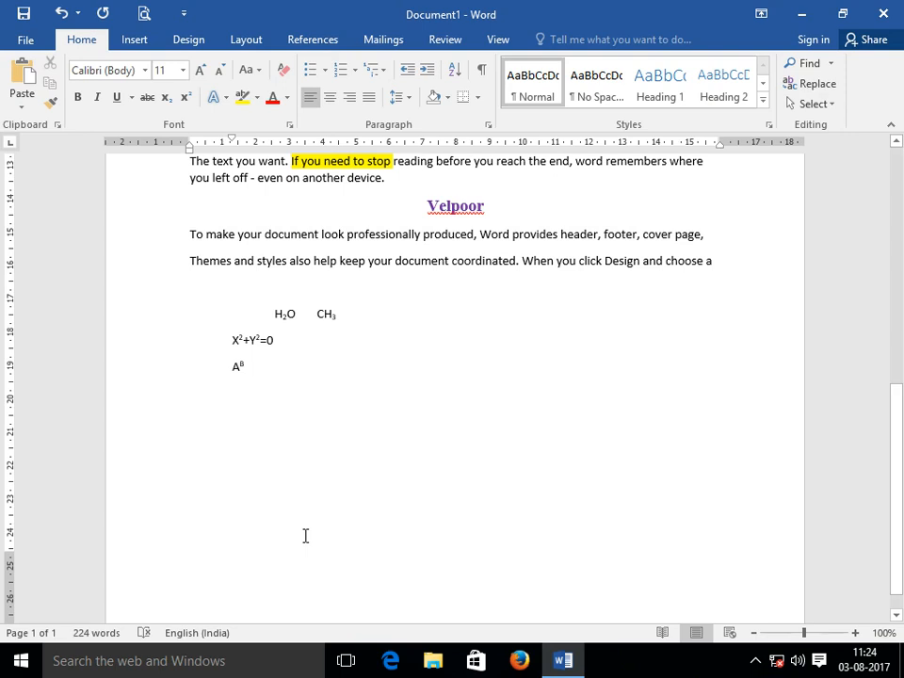
{"action": "left_click", "coordinate": [145, 70]}
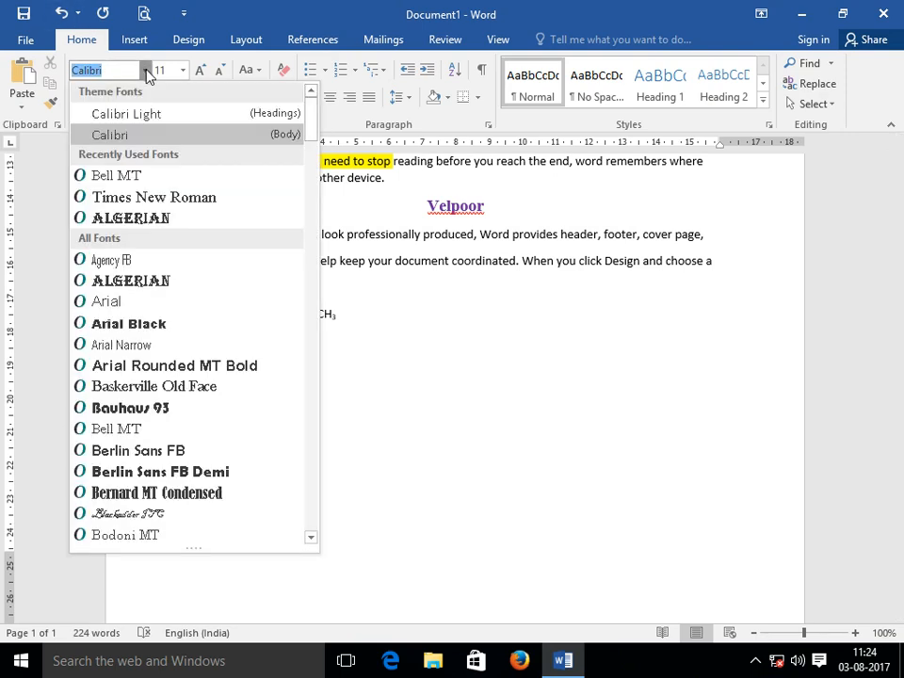
Type 'DSDSD GASFDASDVASD HASD ASDH AS' in blue Algerian on the new line.
{"action": "left_click", "coordinate": [165, 217]}
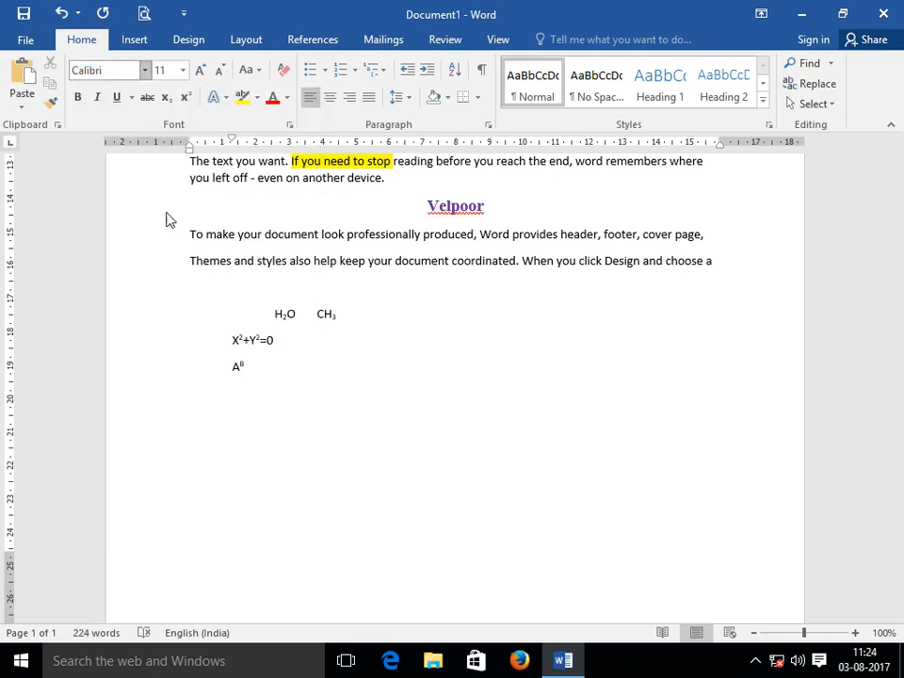
{"action": "left_click", "coordinate": [287, 98]}
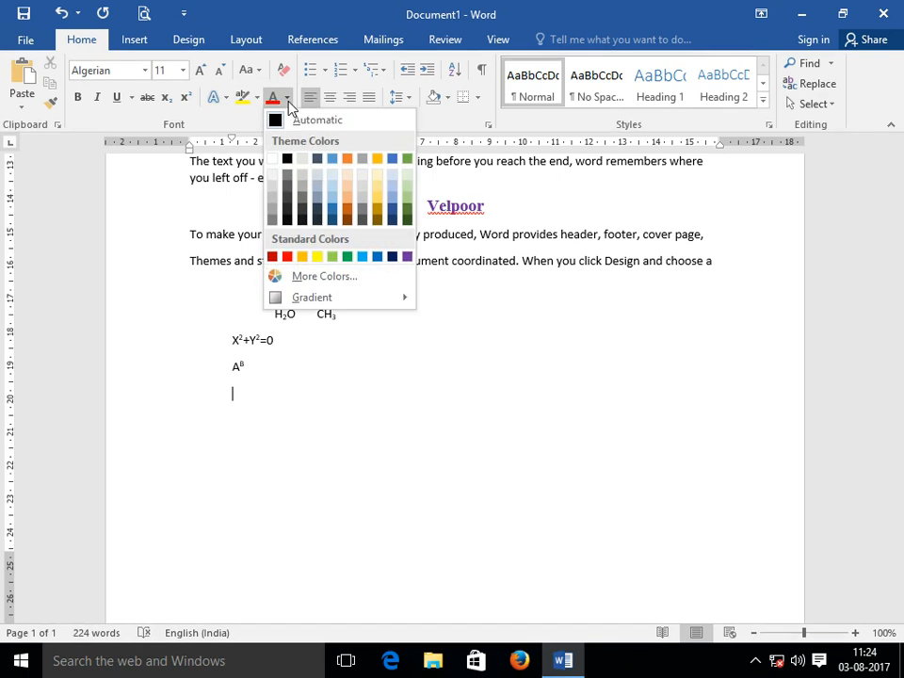
{"action": "left_click", "coordinate": [362, 256]}
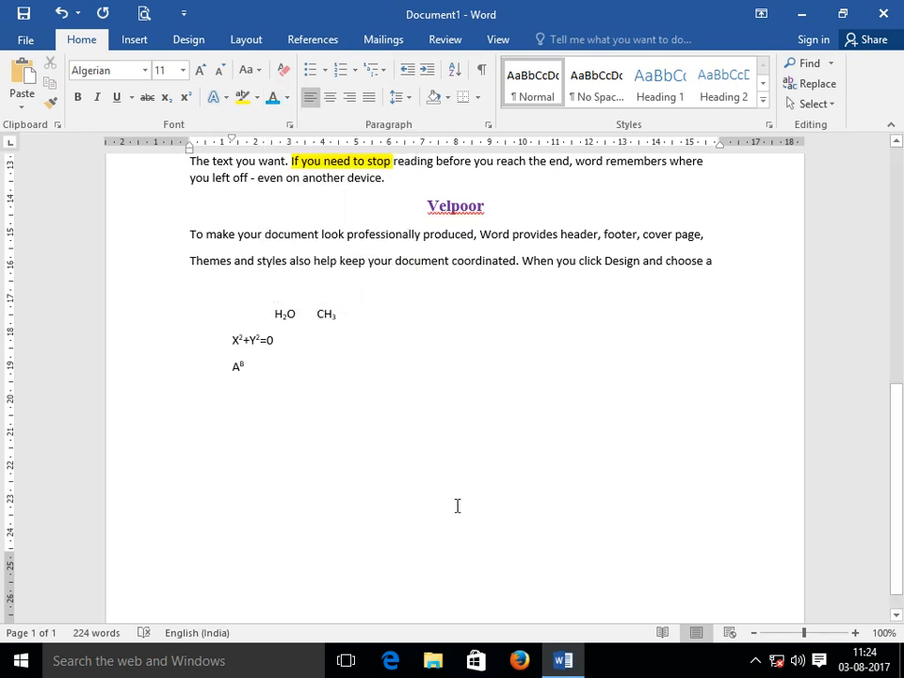
{"action": "type", "text": "DSDSD GASFDASDVASD"}
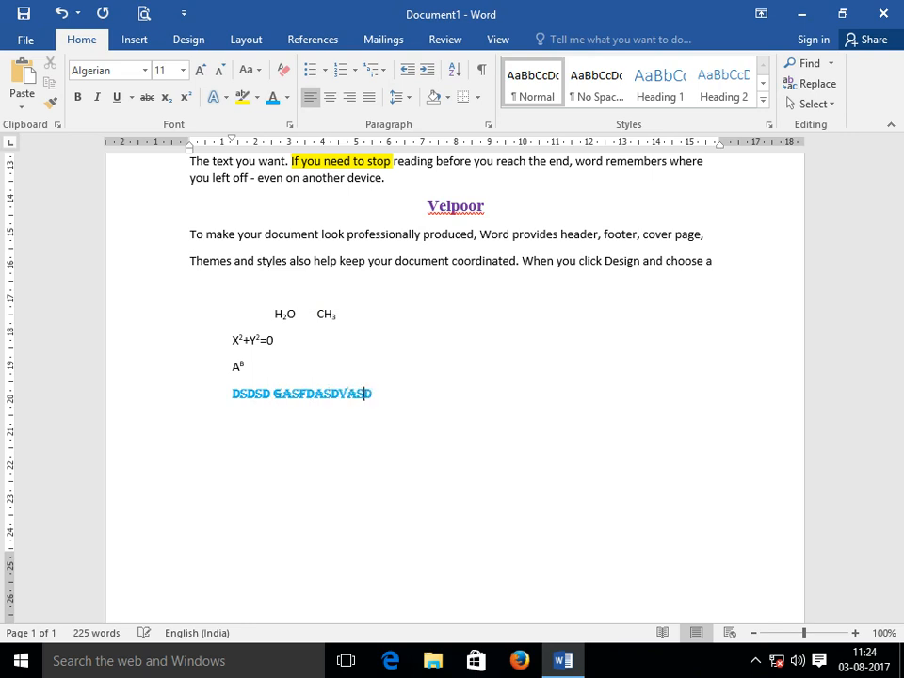
{"action": "type", "text": " HASD ASDH AS"}
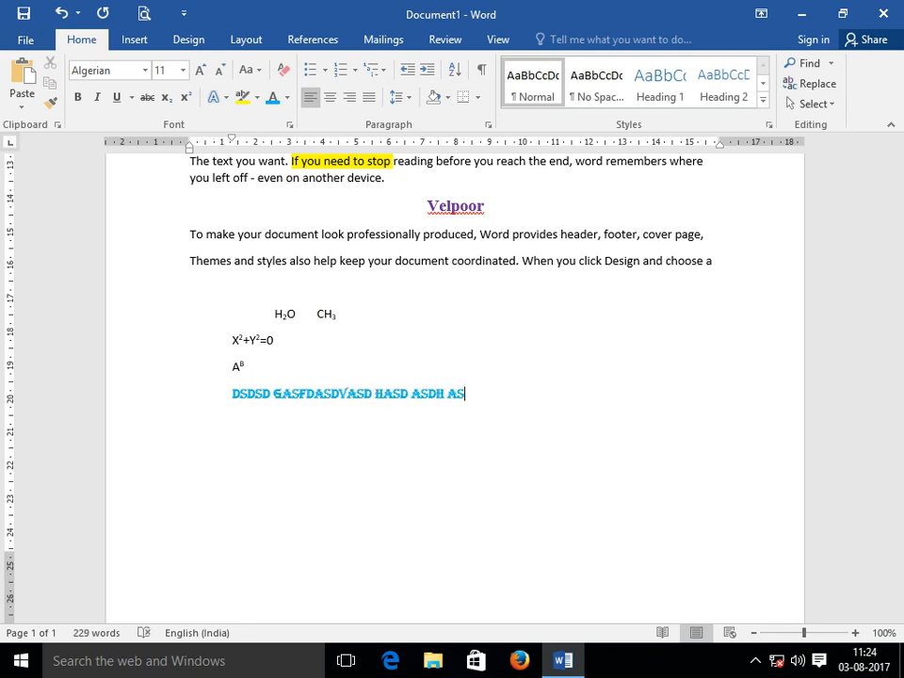